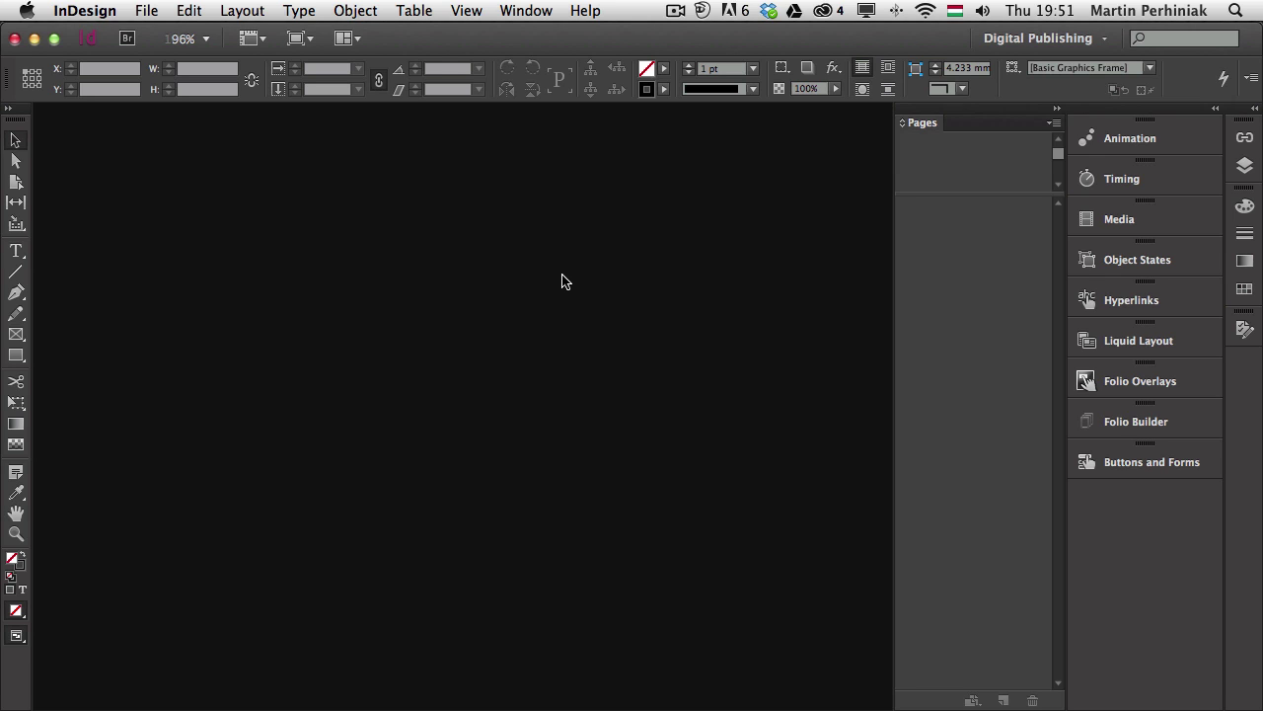
# Step: Create a new one-page document with the Digital Publishing intent, keeping the landscape iPad page size of 1024 × 768 px
pyautogui.press('super+n')
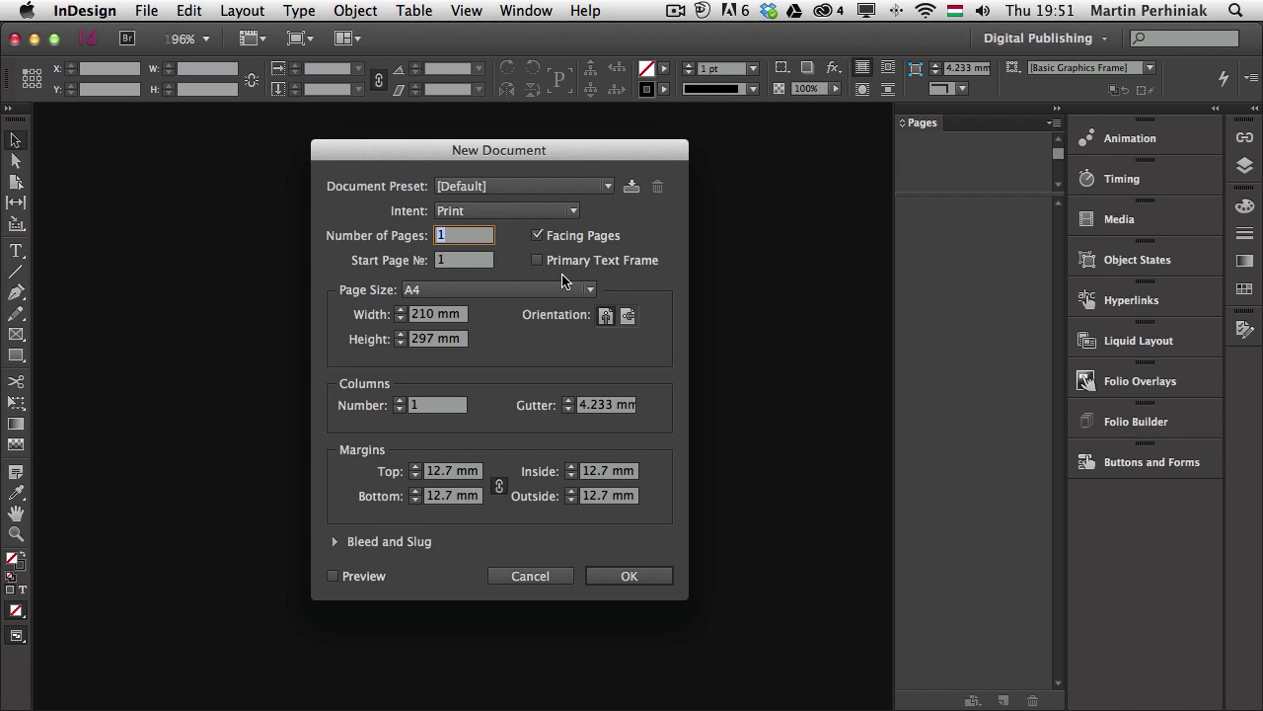
pyautogui.click(500, 211)
pyautogui.click(499, 268)
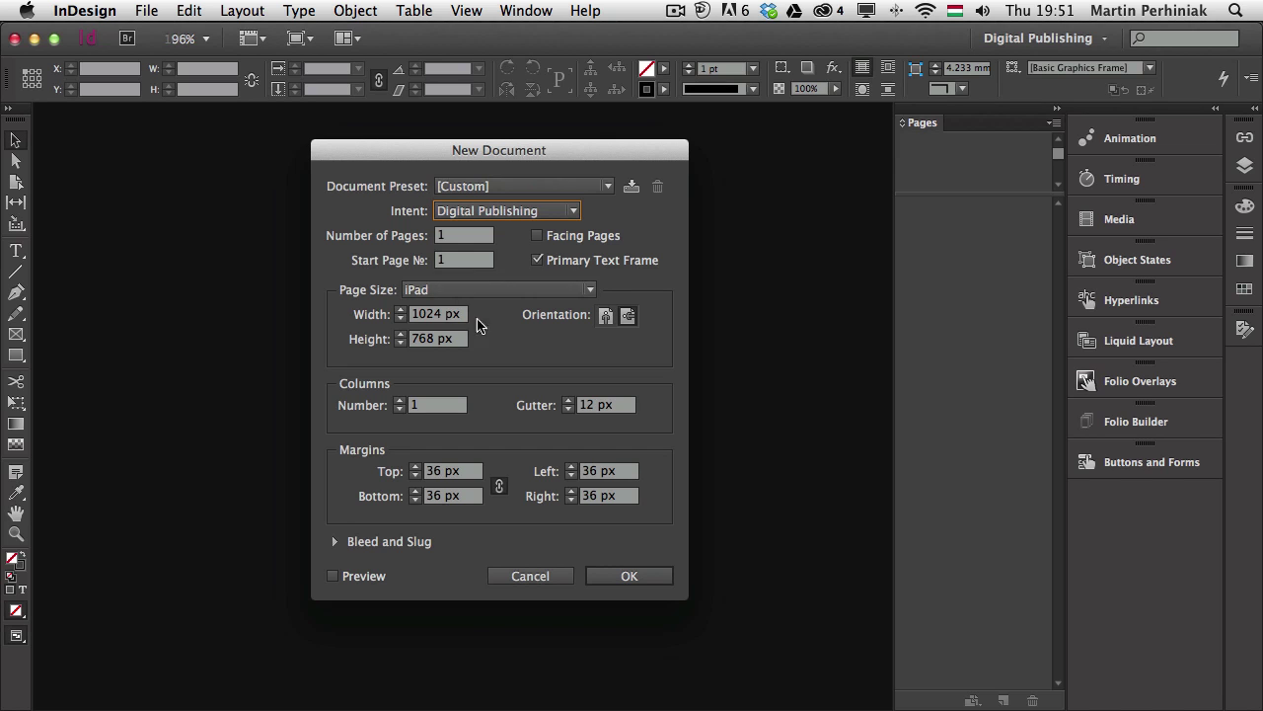
pyautogui.click(668, 575)
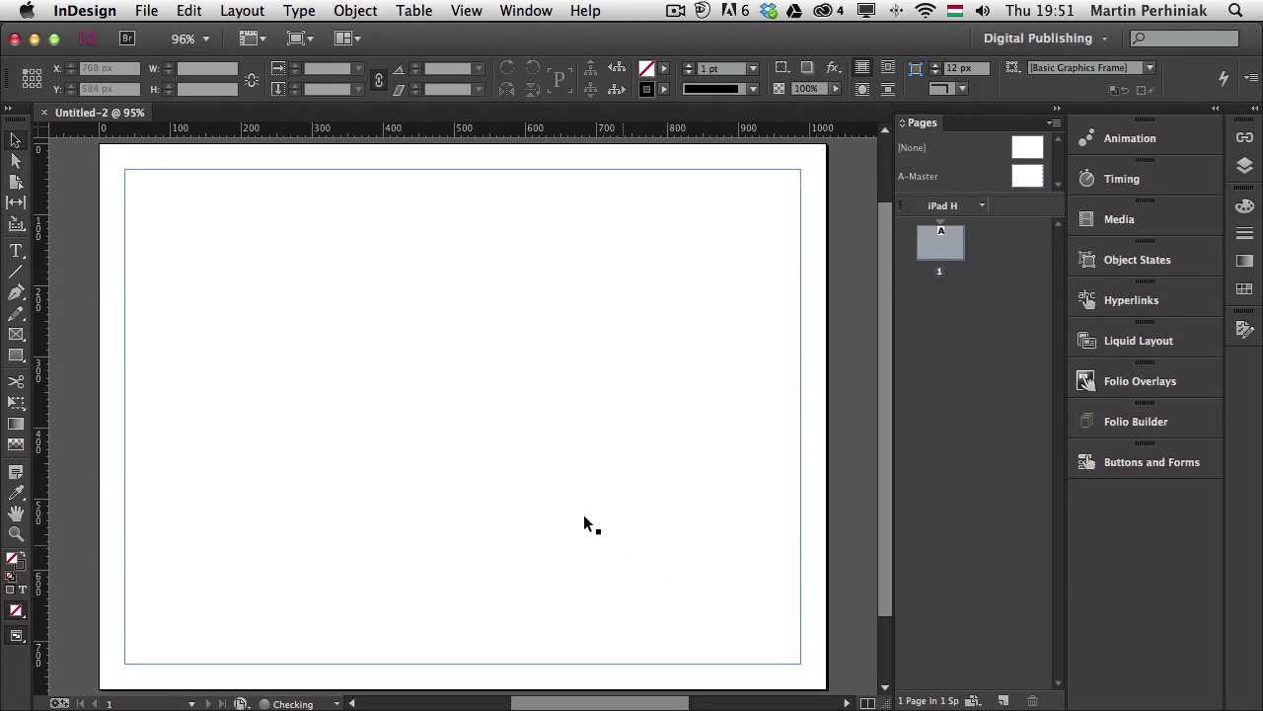
# Step: Bring DSC_0208-2.jpg, DSC_0269.jpg and DSC_0282.jpg over from Adobe Bridge and place them across the page as a row of three equal frames
pyautogui.press('super+minus')
pyautogui.press('super+Tab')
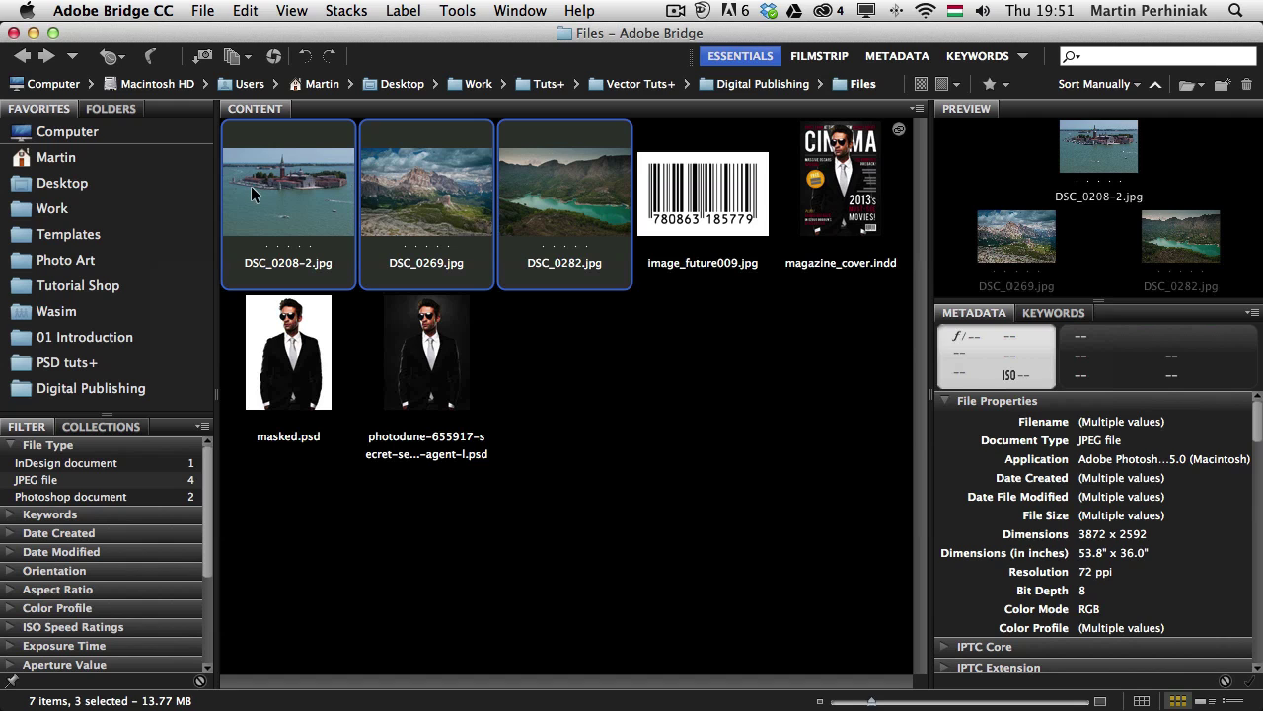
pyautogui.moveTo(262, 190); pyautogui.dragTo(278, 333)
pyautogui.press('super+Tab')
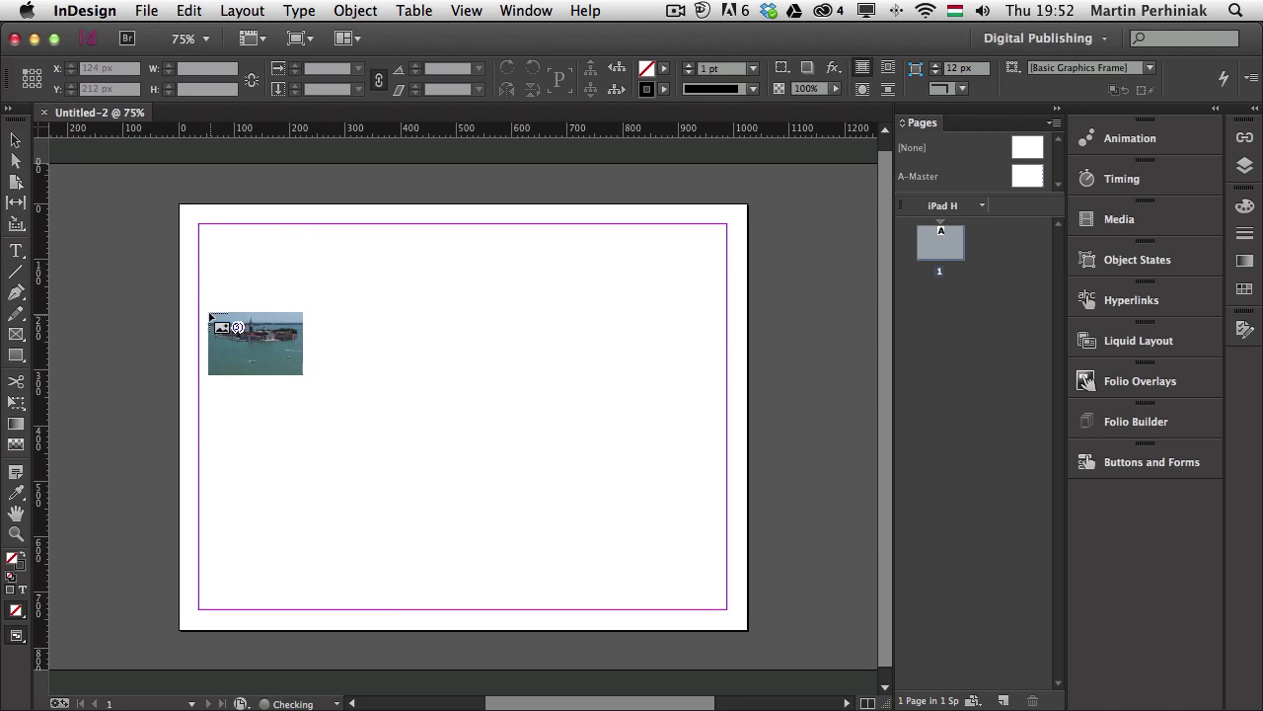
pyautogui.moveTo(200, 296); pyautogui.dragTo(790, 504)
pyautogui.press('Right')
pyautogui.press('Right')
pyautogui.click(316, 551)
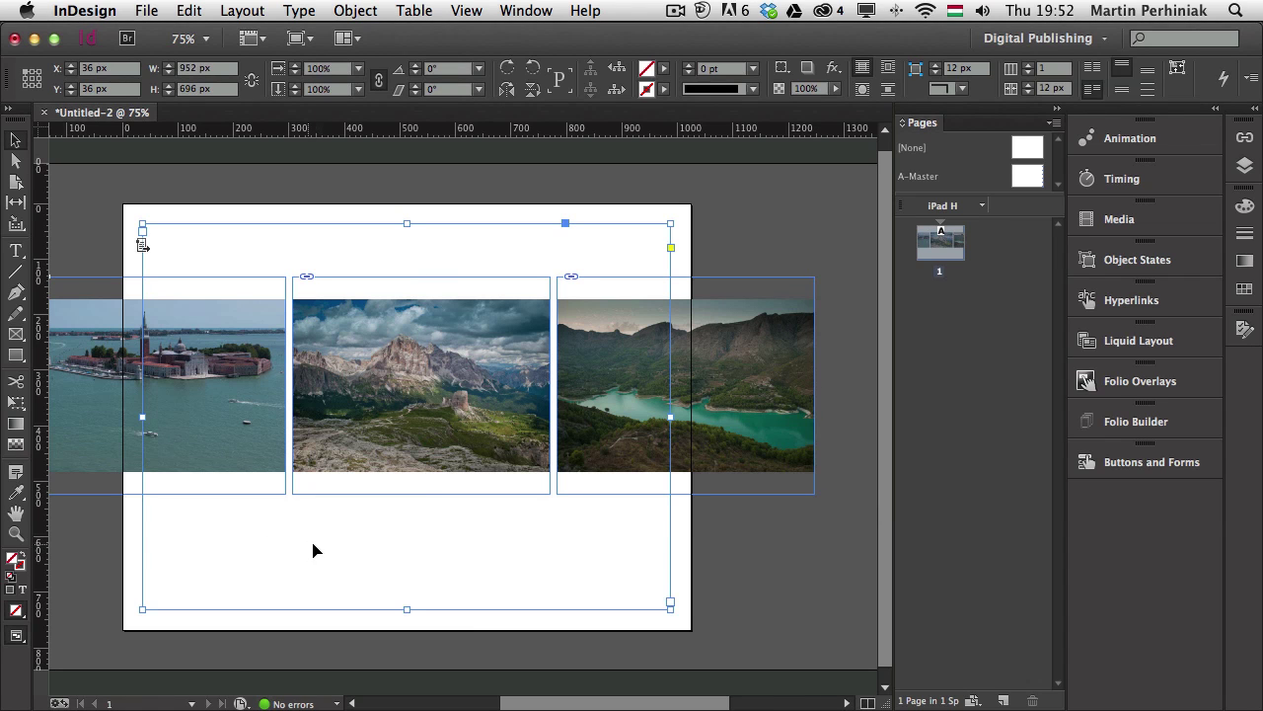
# Step: Remove the primary text frame that spans the page margins
pyautogui.click(115, 233)
pyautogui.click(142, 222)
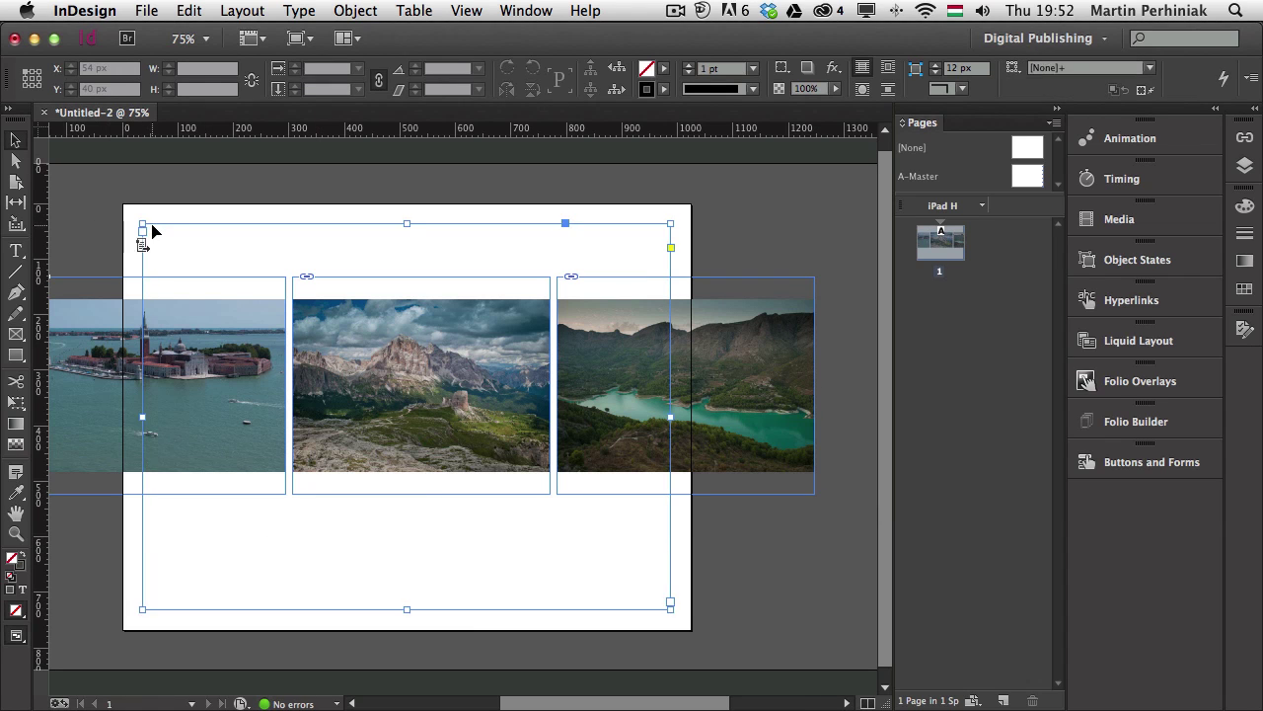
pyautogui.click(123, 240)
pyautogui.moveTo(131, 233); pyautogui.dragTo(207, 239)
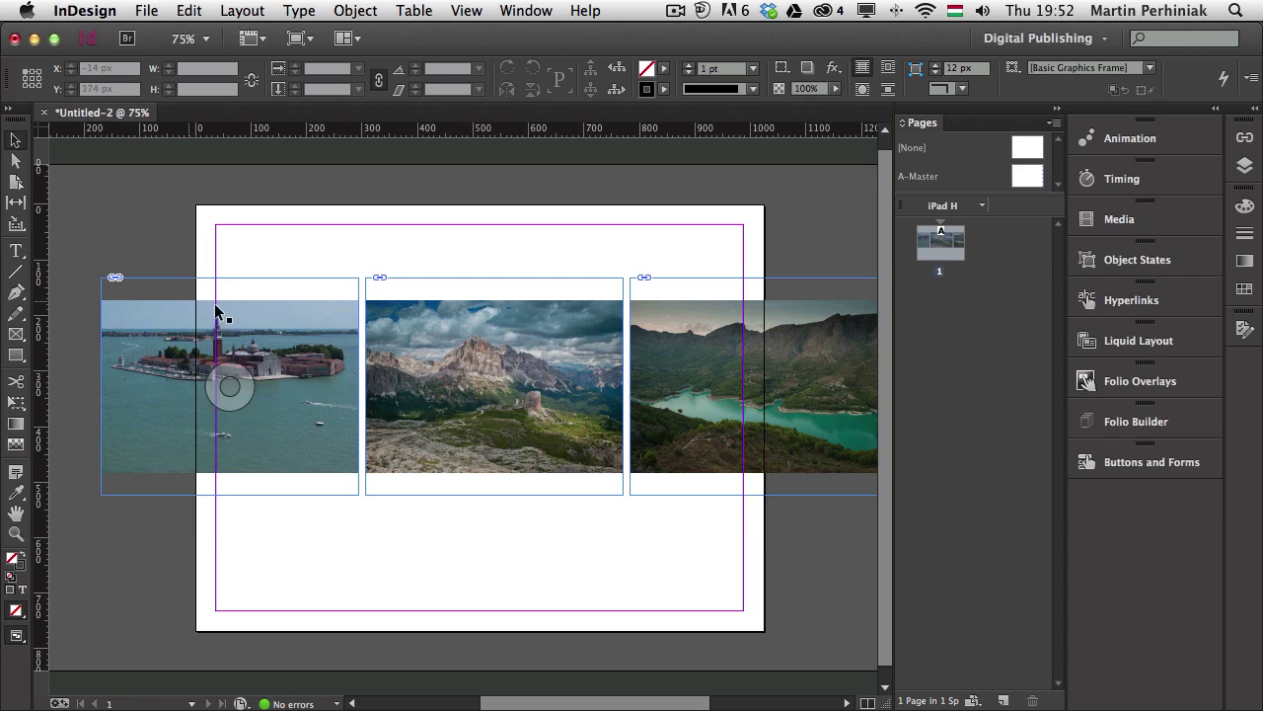
# Step: Stack the island and lake photos exactly on top of the mountain photo in the middle of the page
pyautogui.click(286, 320)
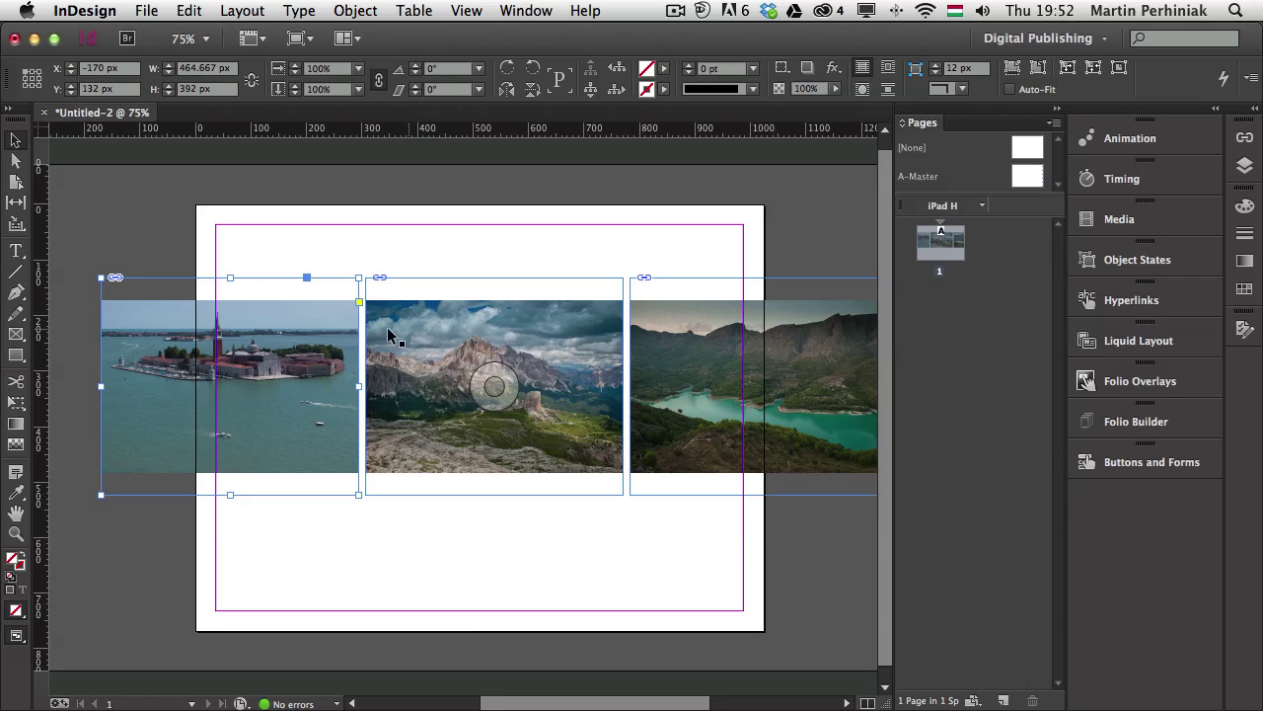
pyautogui.moveTo(321, 331); pyautogui.dragTo(589, 332)
pyautogui.moveTo(692, 337); pyautogui.dragTo(419, 332)
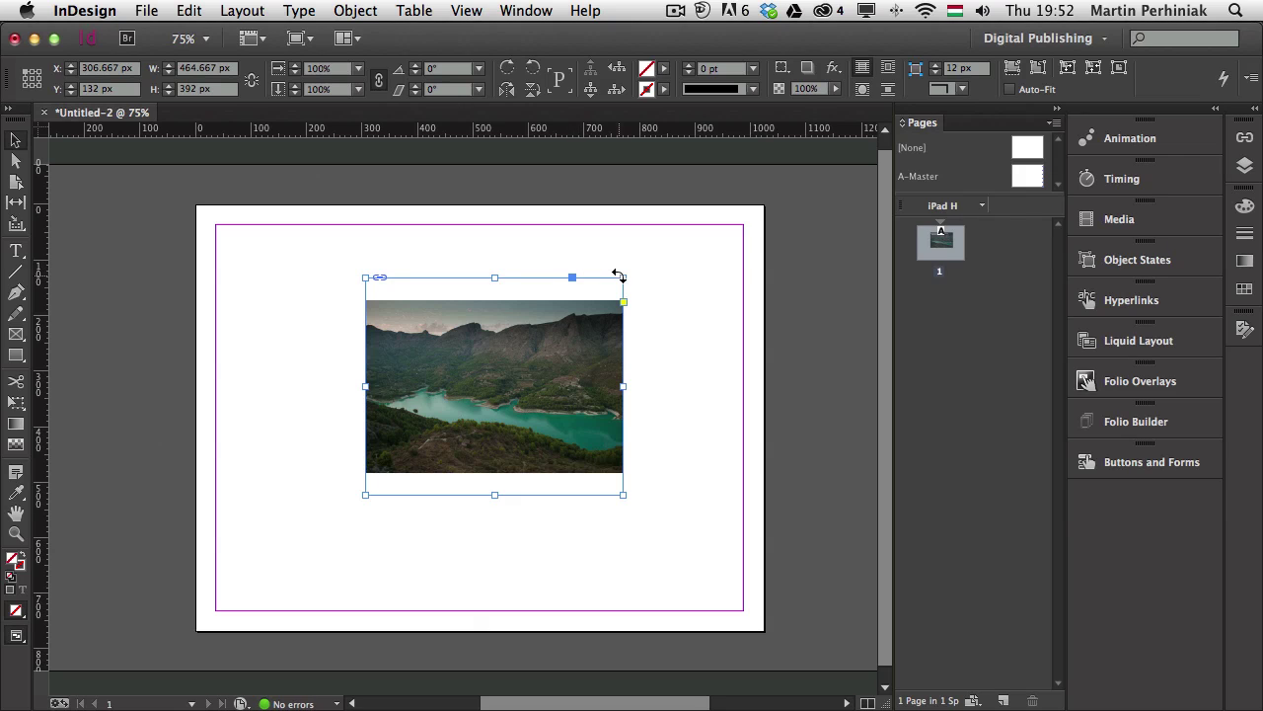
# Step: Scale the three stacked photos up proportionally to about 723 × 610 px and position them within the page
pyautogui.moveTo(621, 278); pyautogui.dragTo(726, 190)
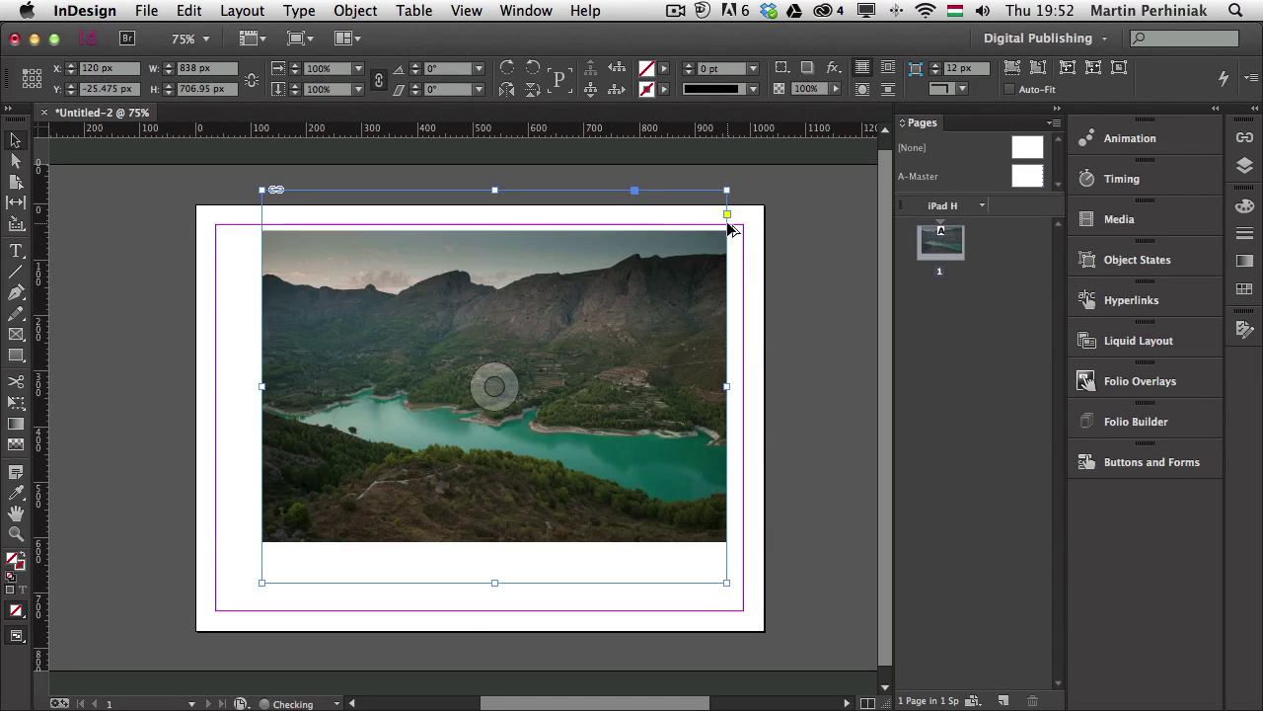
pyautogui.moveTo(656, 286); pyautogui.dragTo(647, 300)
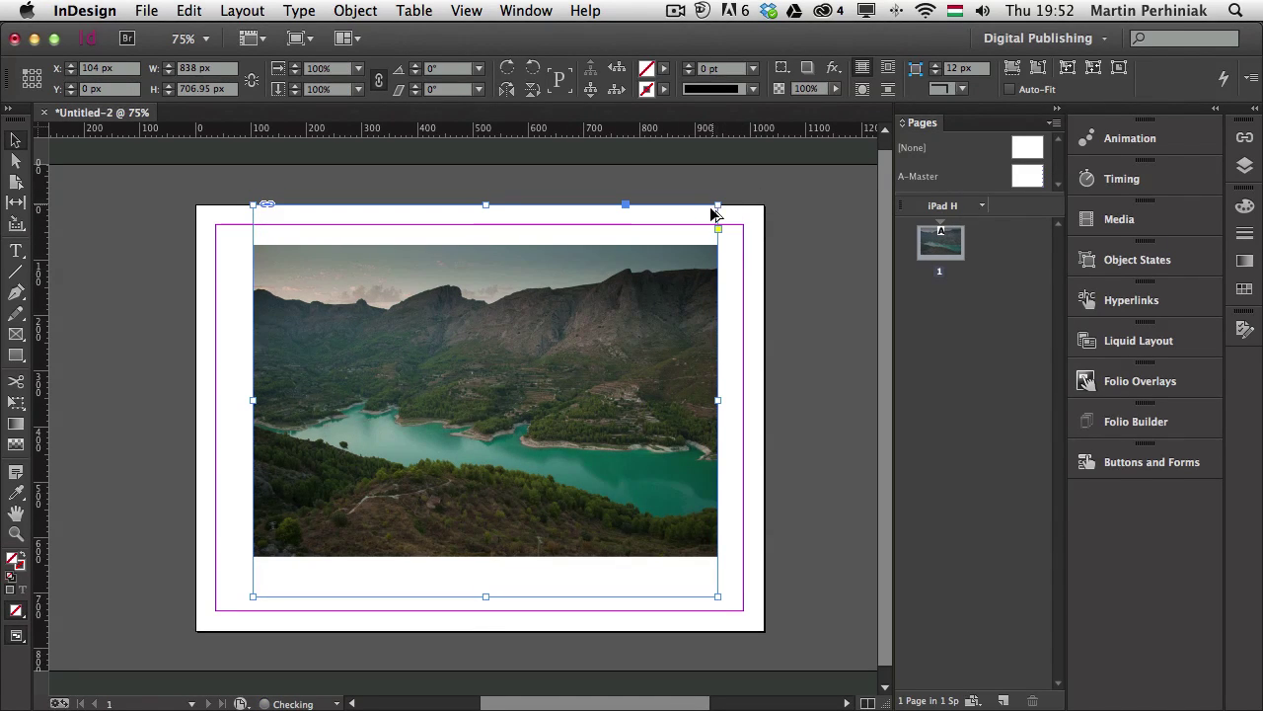
pyautogui.moveTo(718, 205); pyautogui.dragTo(686, 231)
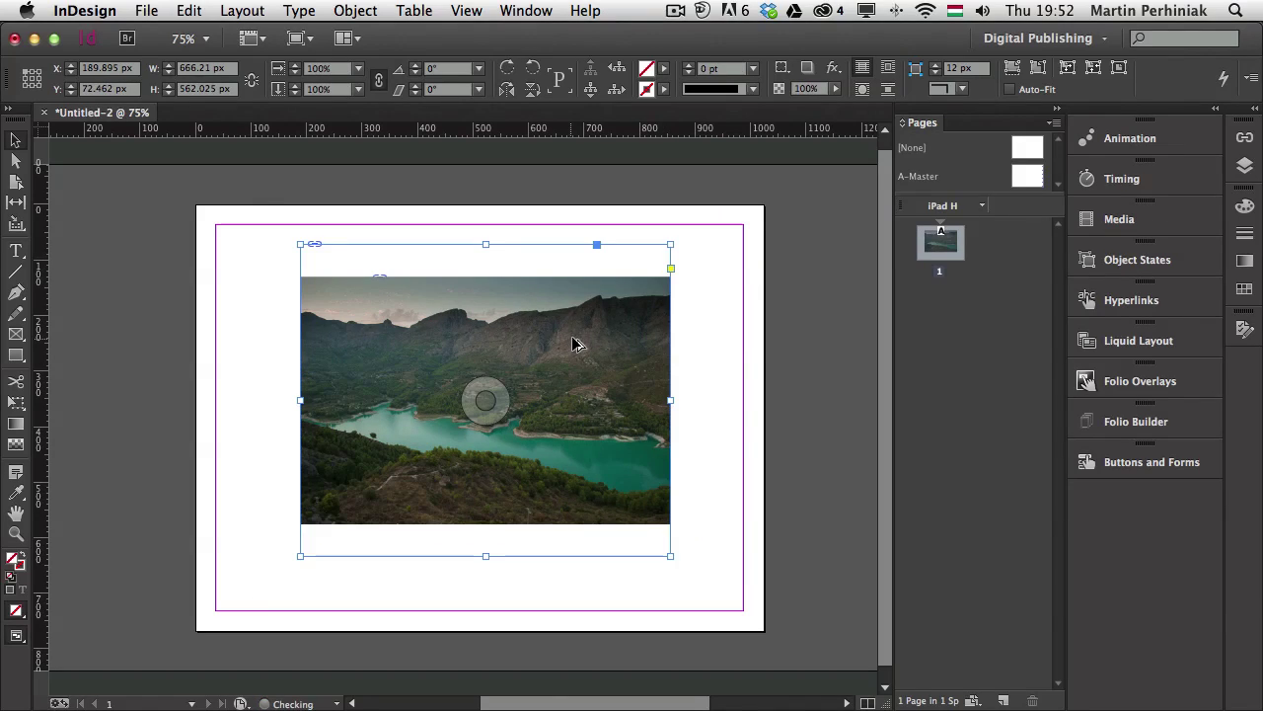
pyautogui.moveTo(576, 344); pyautogui.dragTo(441, 418)
# Step: Spread the stack horizontally, moving the lake photo past the page's left edge and the mountain photo past its right edge to about X 935 px
pyautogui.moveTo(393, 379); pyautogui.dragTo(145, 338)
pyautogui.moveTo(381, 339); pyautogui.dragTo(731, 345)
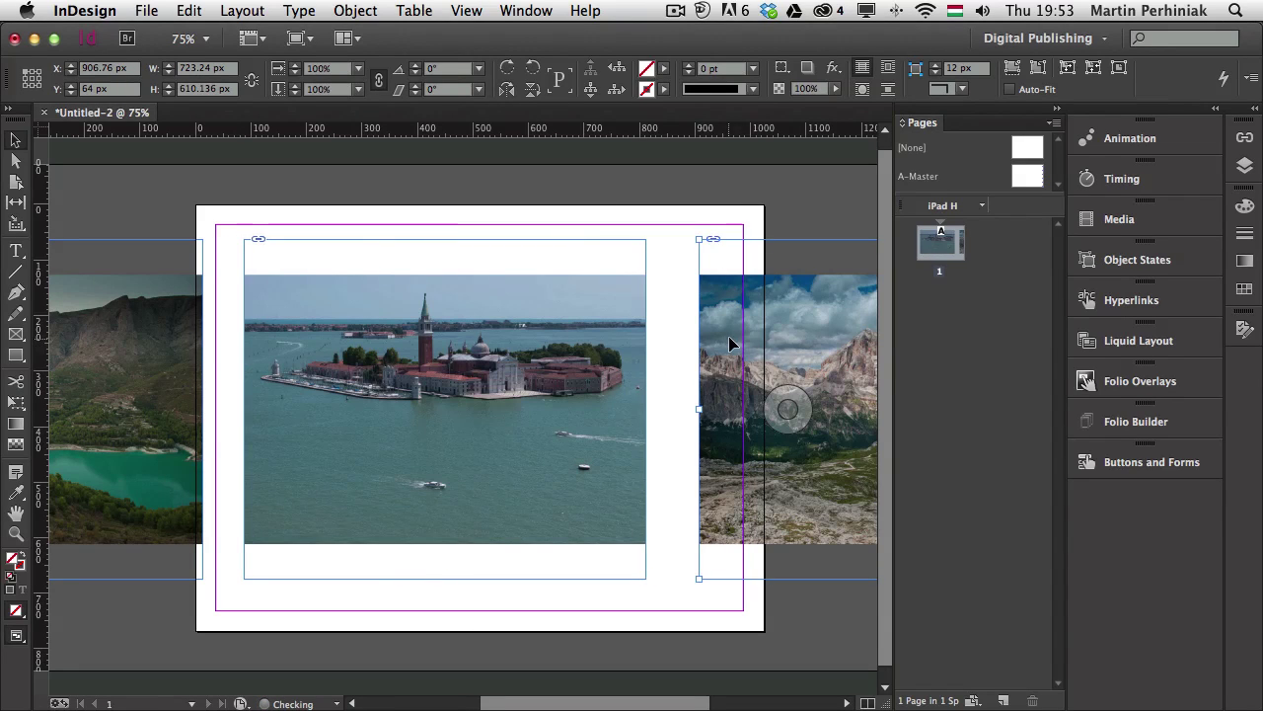
pyautogui.hotkey('shift', 'Right')
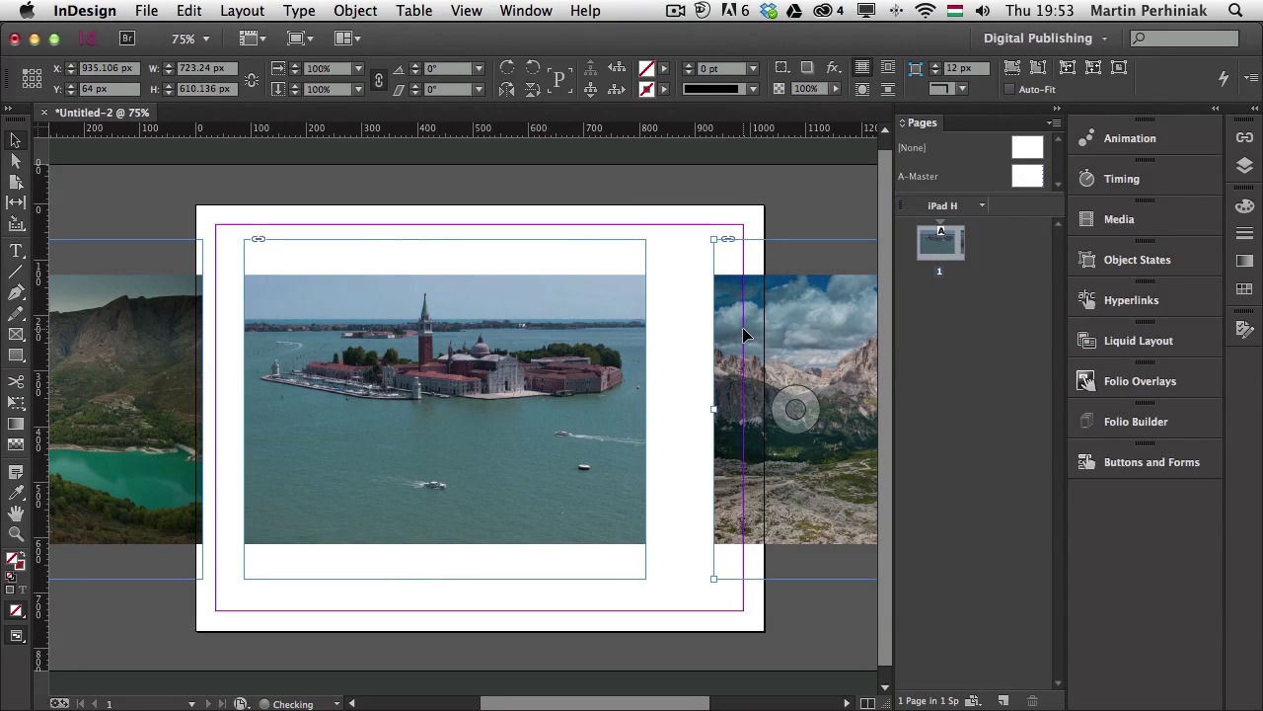
pyautogui.click(676, 351)
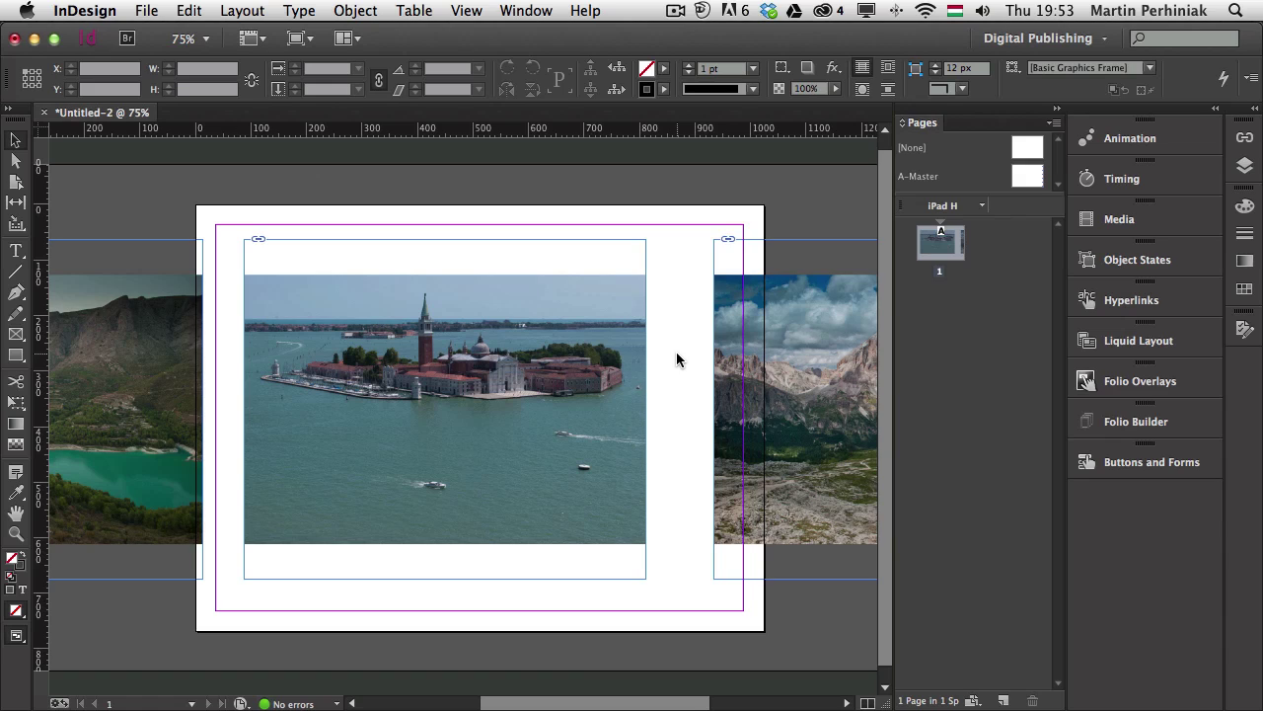
# Step: Switch to preview mode and nudge the island photo right to about X 152 px to centre it on the page
pyautogui.press('w')
pyautogui.click(465, 314)
pyautogui.hotkey('shift', 'Right')
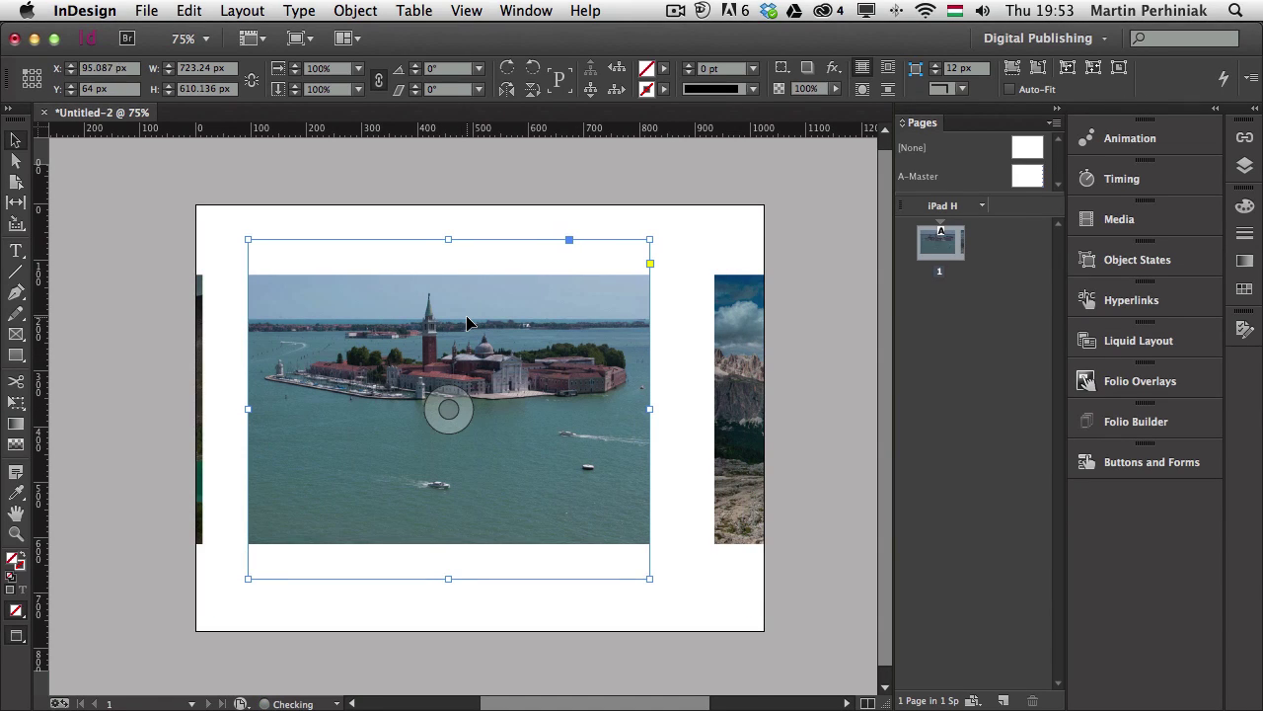
pyautogui.press('Right')
pyautogui.press('Right')
pyautogui.press('Right')
pyautogui.press('Right')
pyautogui.press('Right')
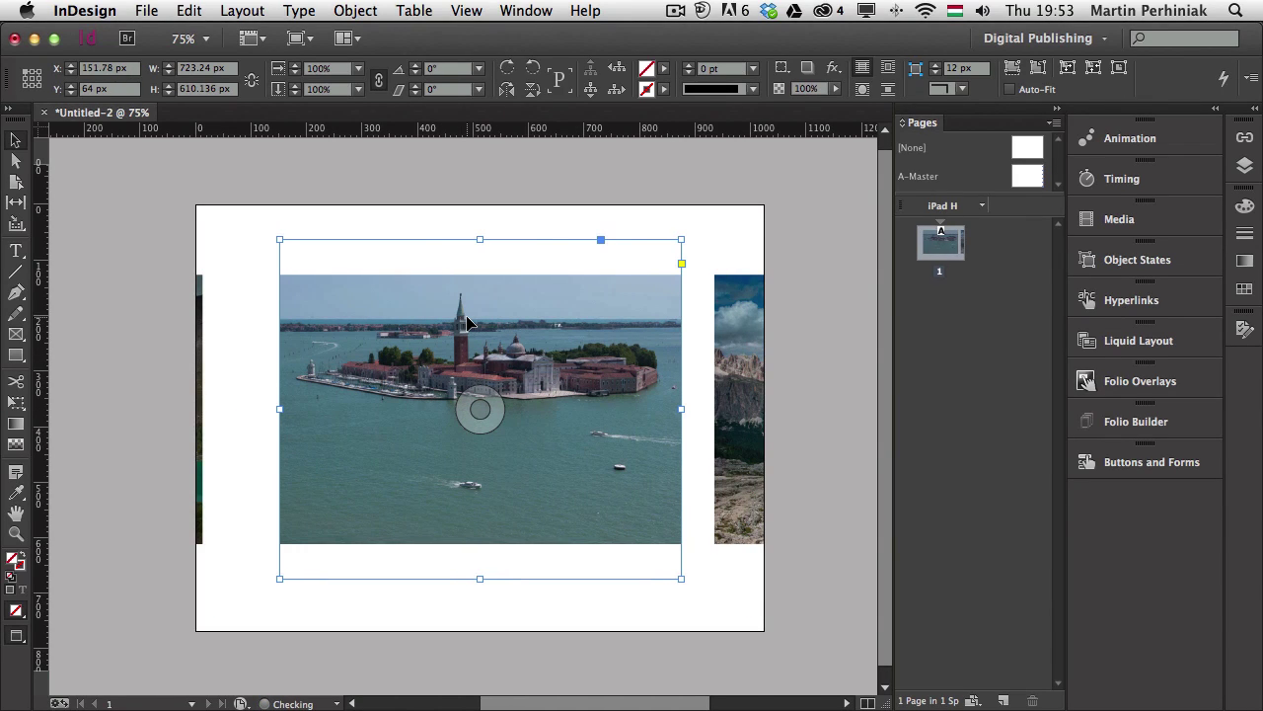
pyautogui.click(238, 250)
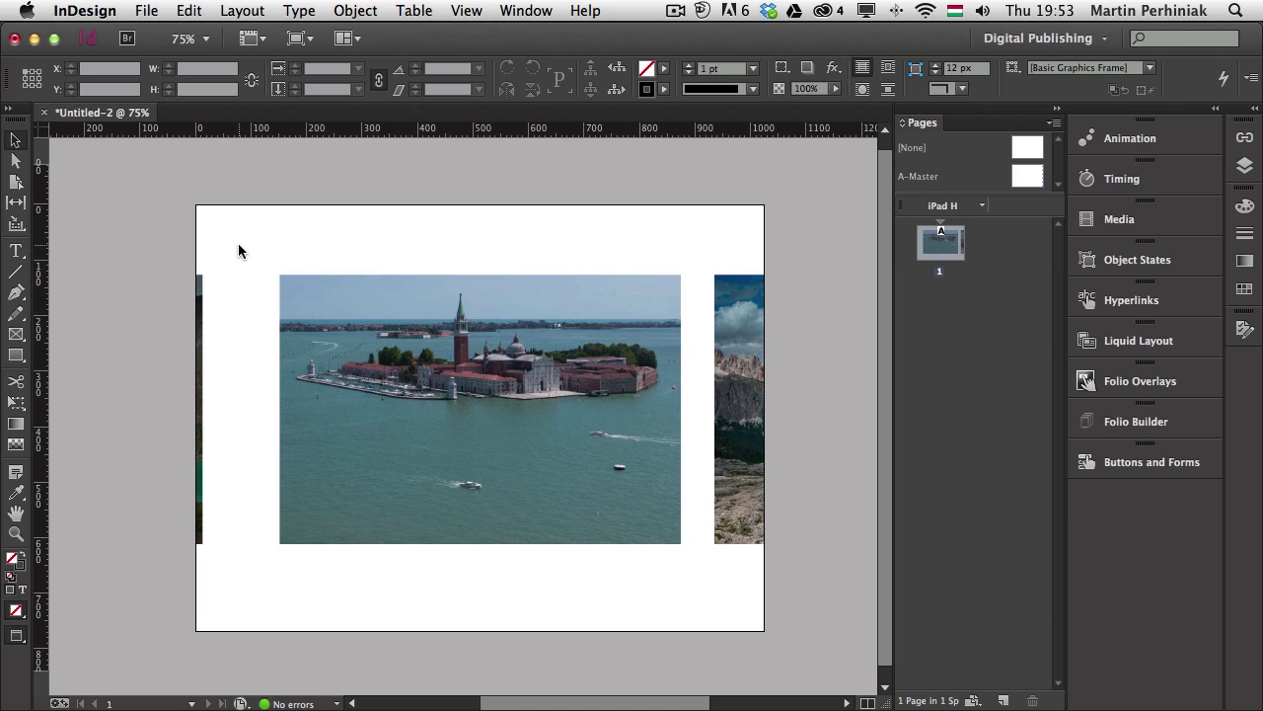
# Step: Convert the island photo to a button and name it Venice
pyautogui.click(415, 290)
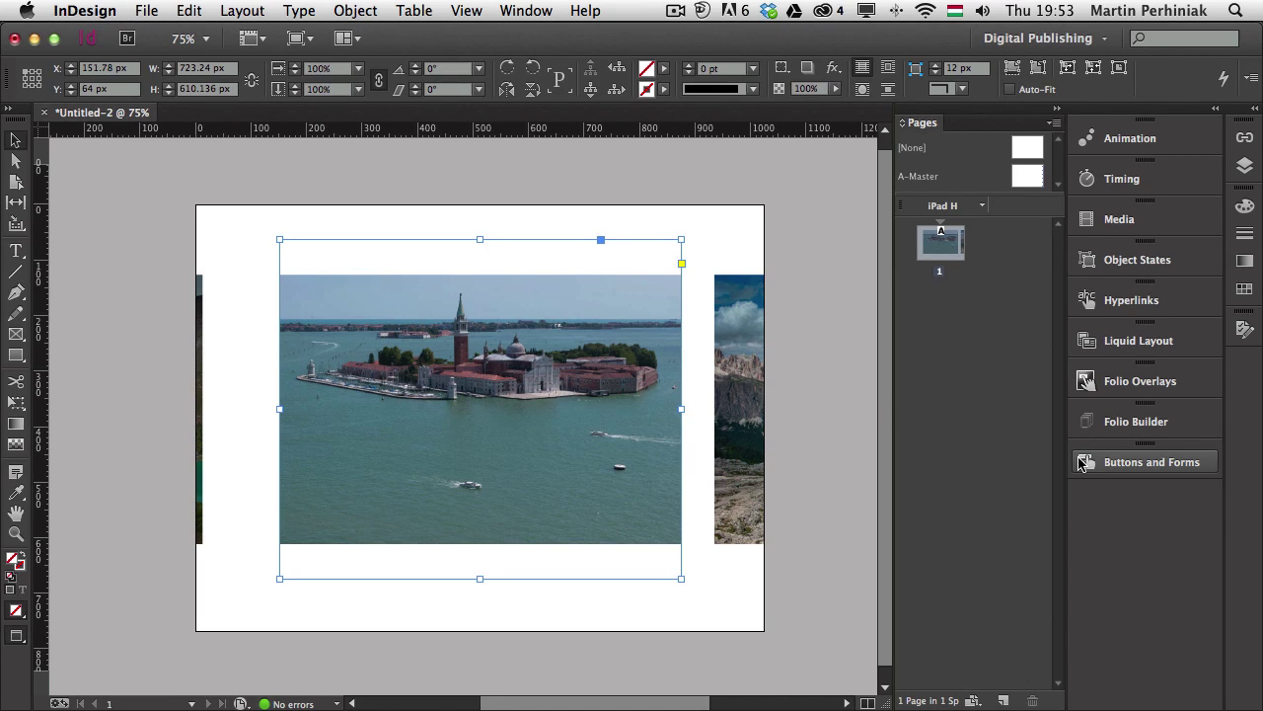
pyautogui.click(1142, 470)
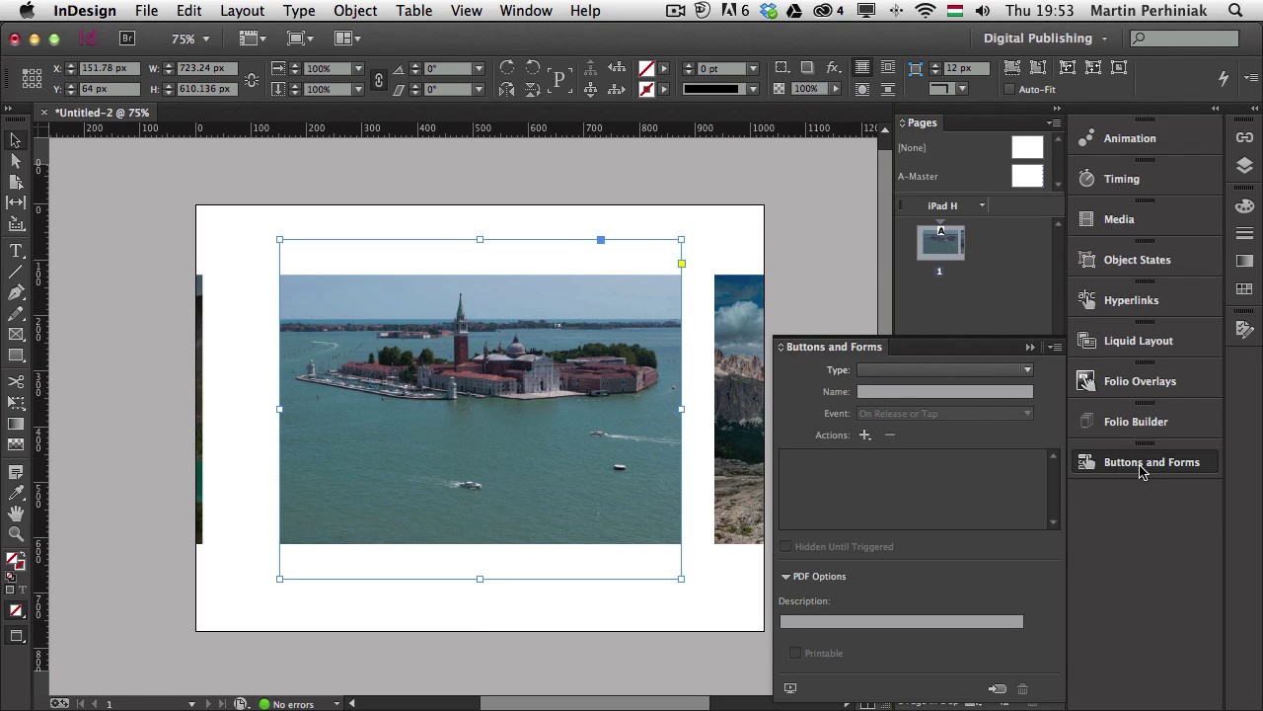
pyautogui.click(994, 695)
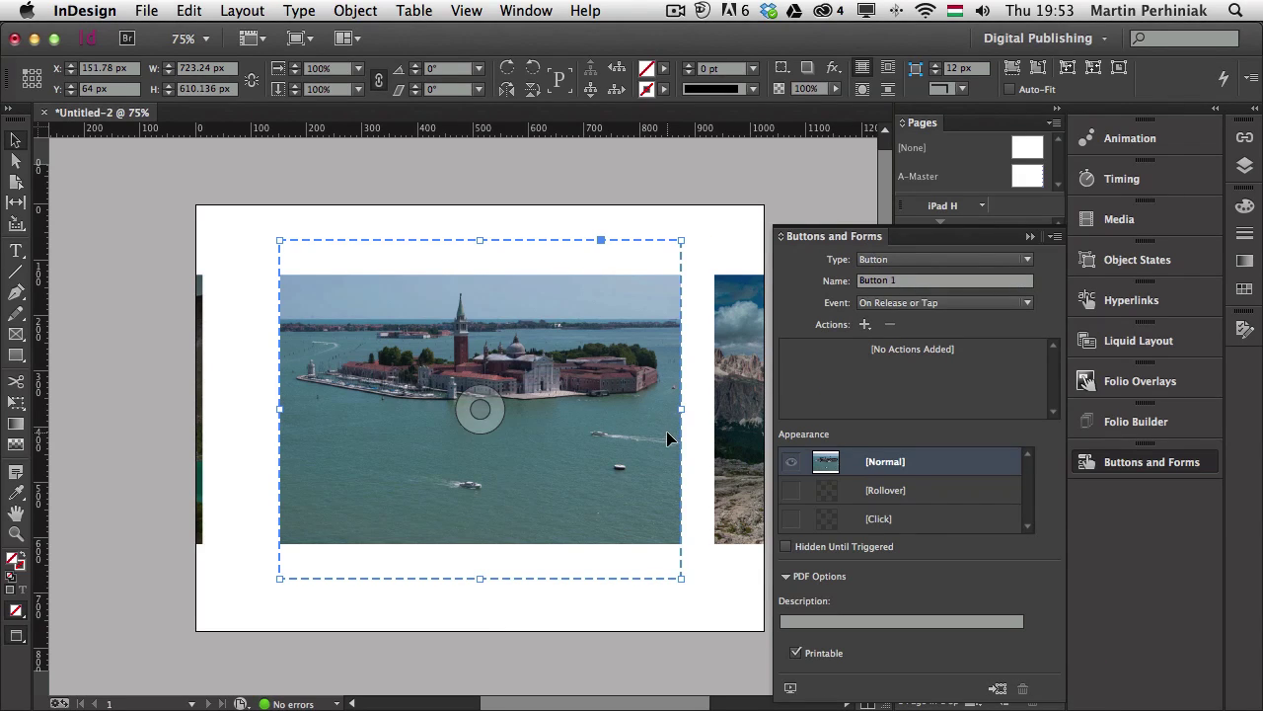
pyautogui.tripleClick(912, 281)
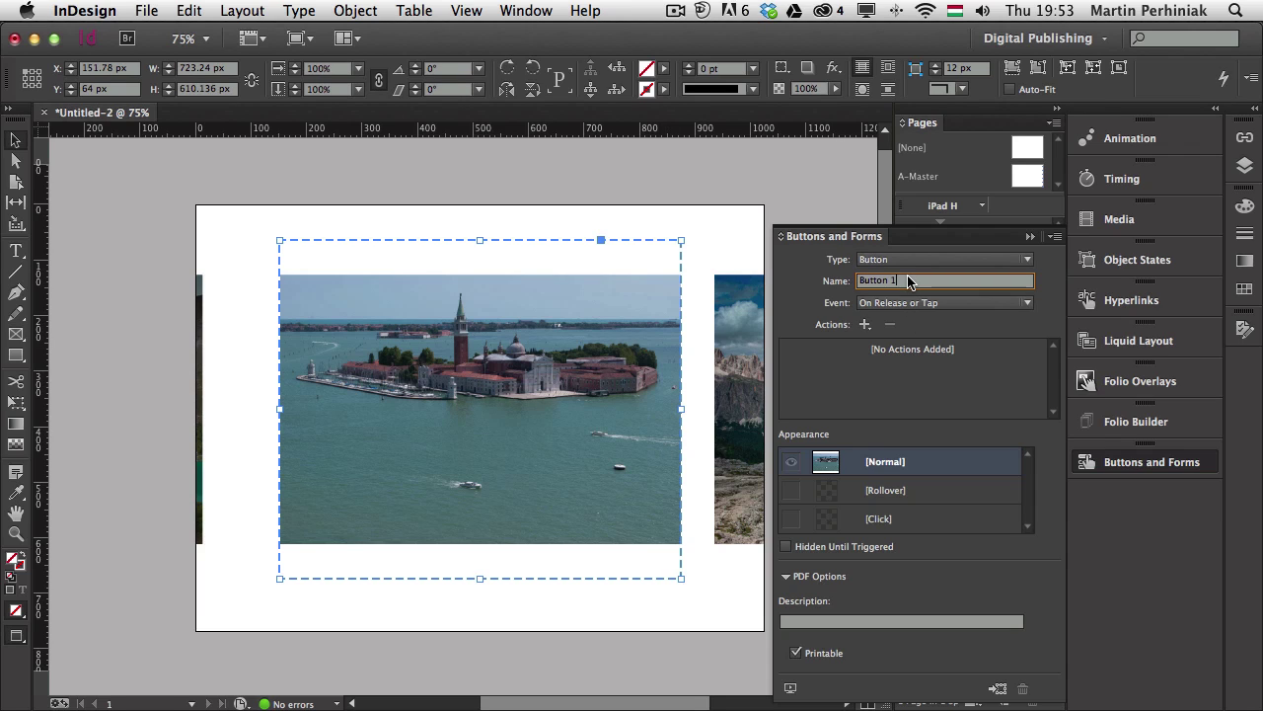
pyautogui.write('Venice')
pyautogui.press('Return')
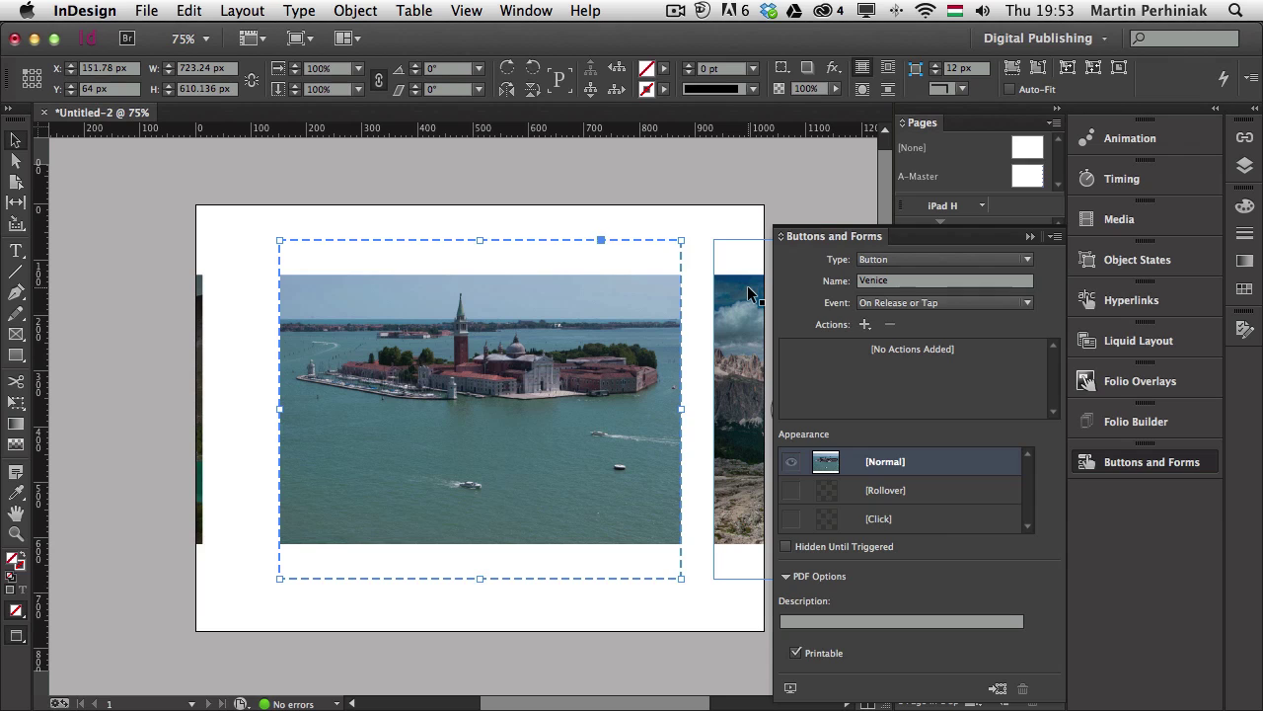
# Step: Move the mountain photo onto the page at about X 464 px, convert it to a button and name it Dolomites
pyautogui.click(753, 294)
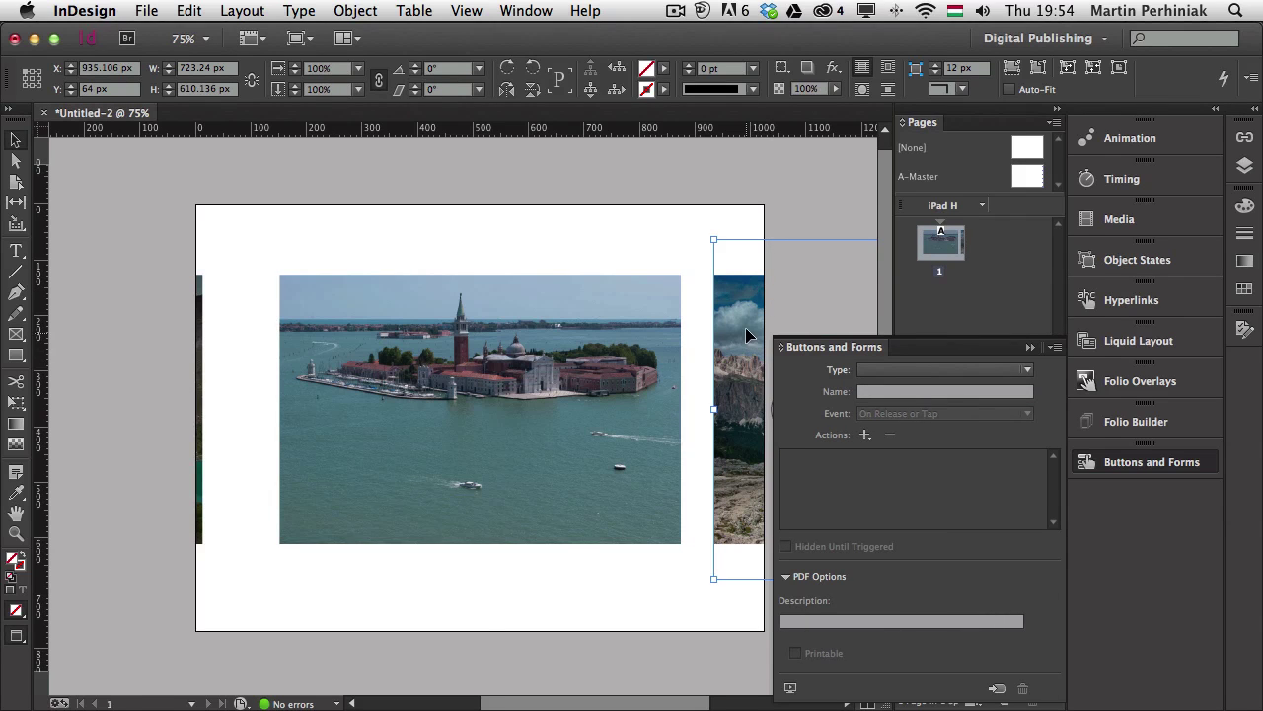
pyautogui.moveTo(745, 327); pyautogui.dragTo(484, 316)
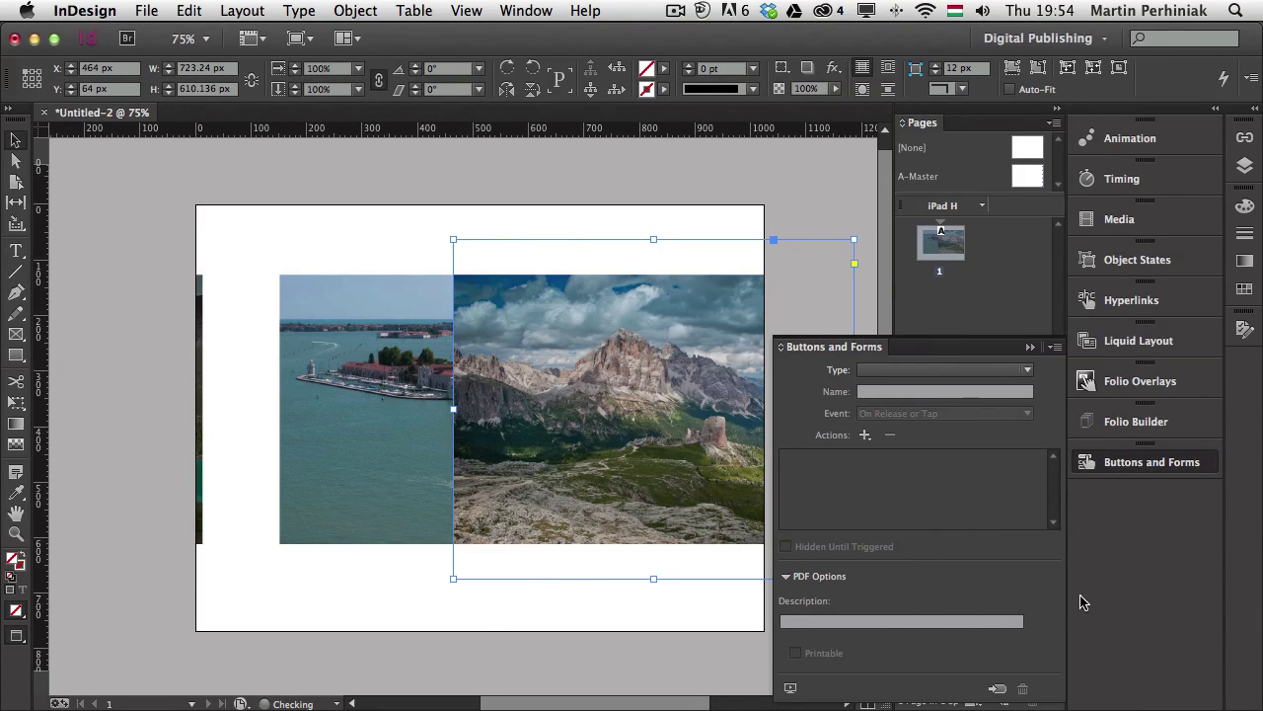
pyautogui.click(997, 689)
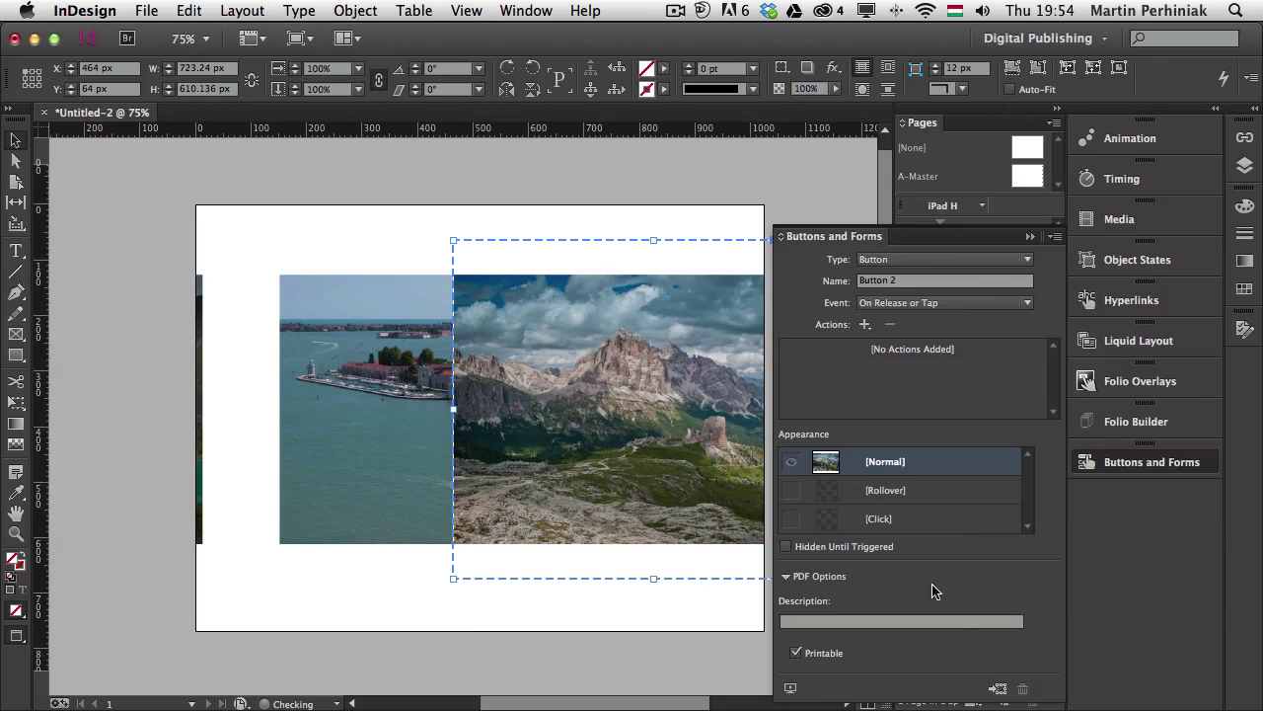
pyautogui.click(872, 281)
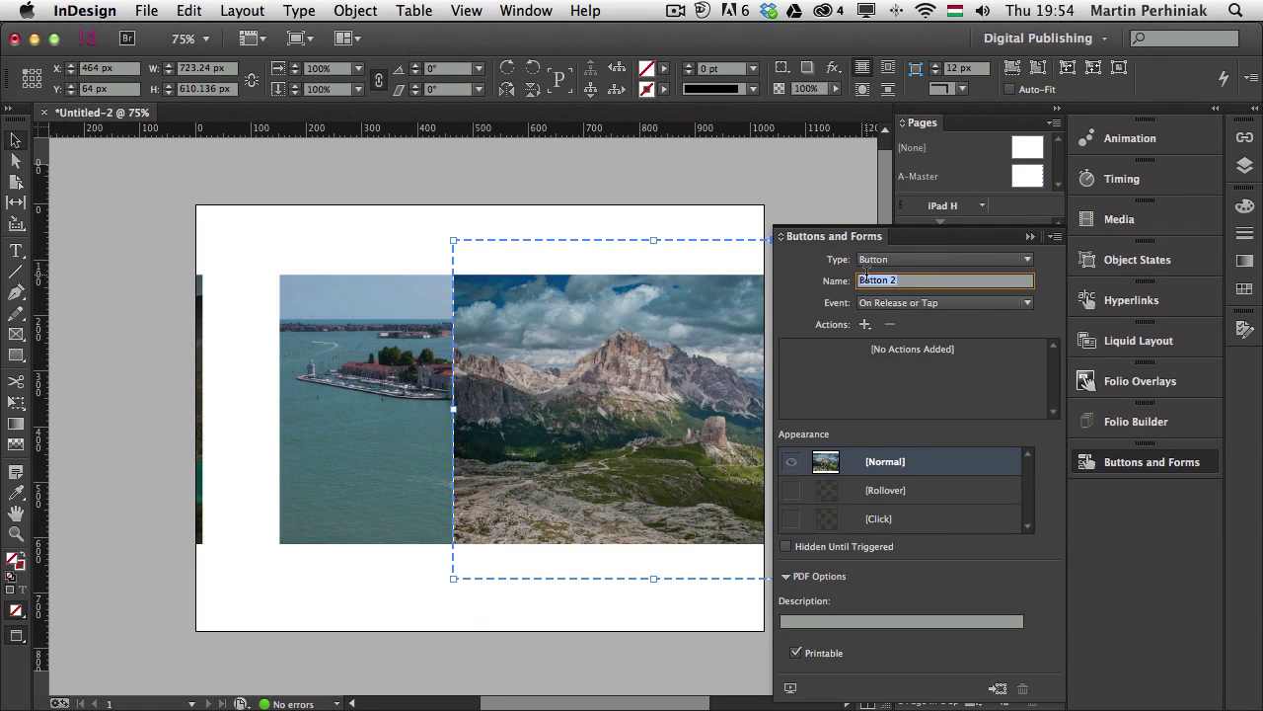
pyautogui.write('Dolomites')
pyautogui.press('Return')
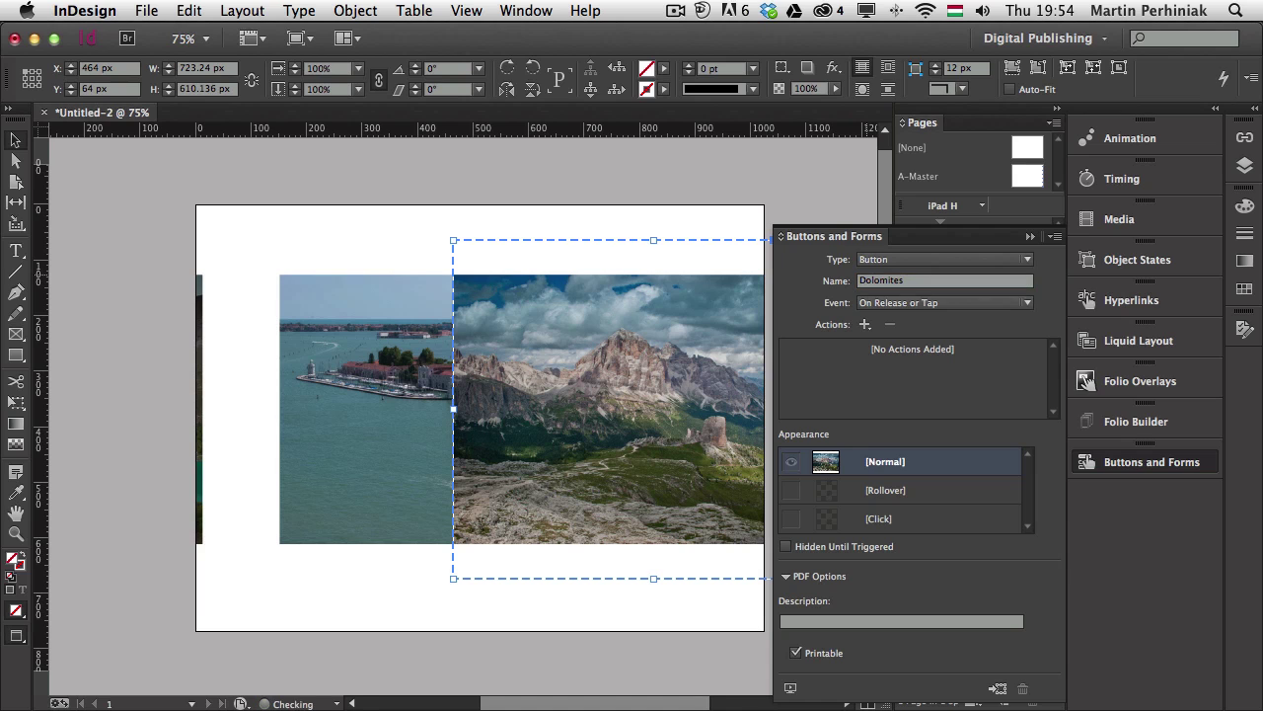
# Step: Move the lake photo onto the page at about X -42 px, convert it to a button and name it Spain
pyautogui.click(203, 345)
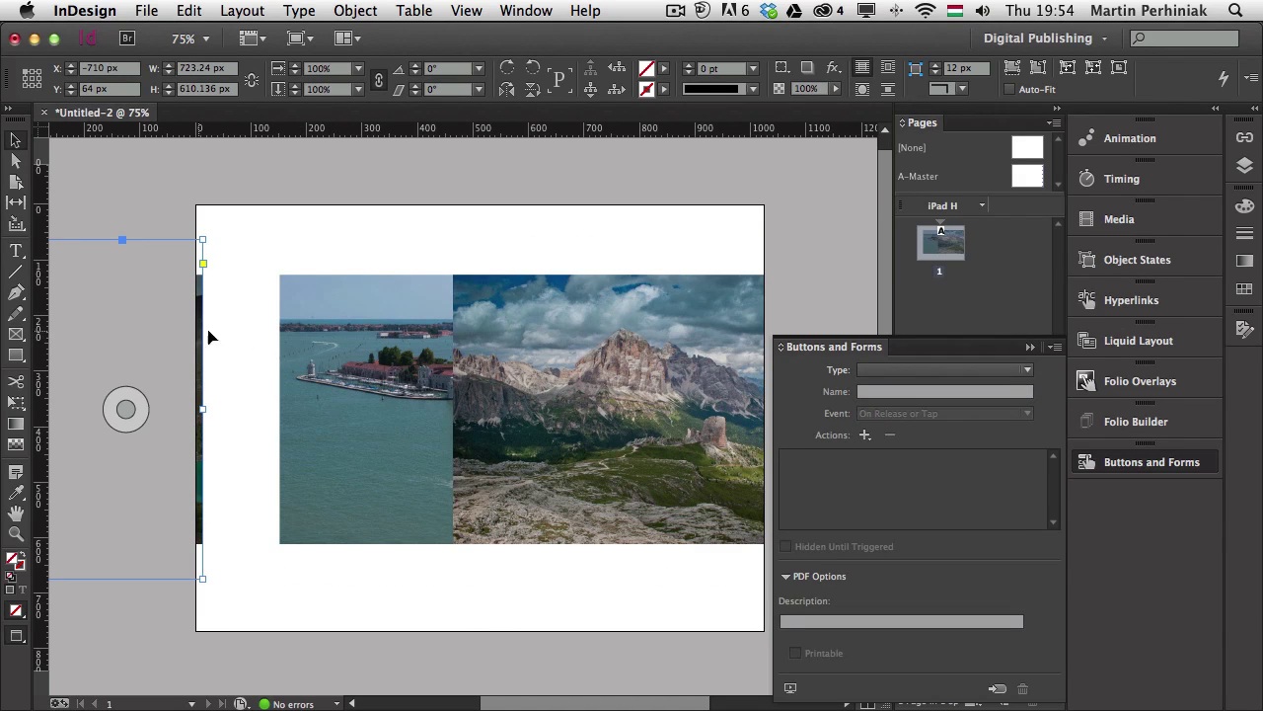
pyautogui.moveTo(203, 345); pyautogui.dragTo(569, 336)
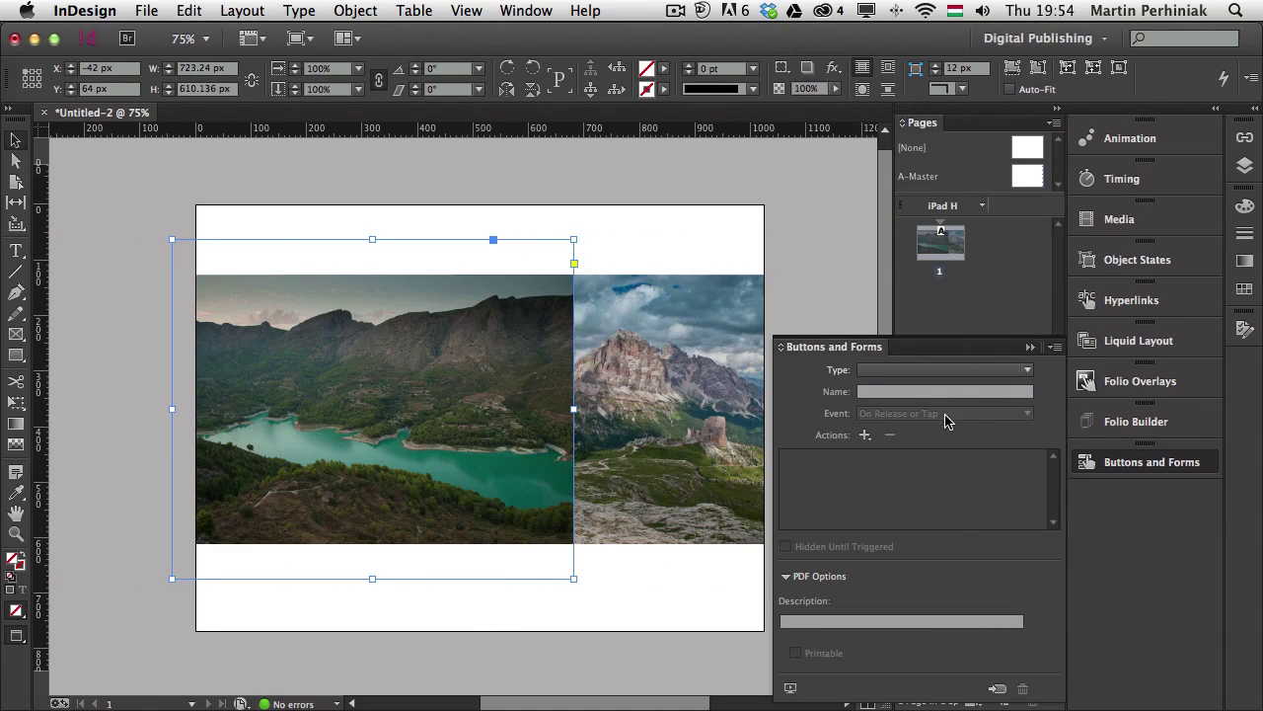
pyautogui.click(999, 691)
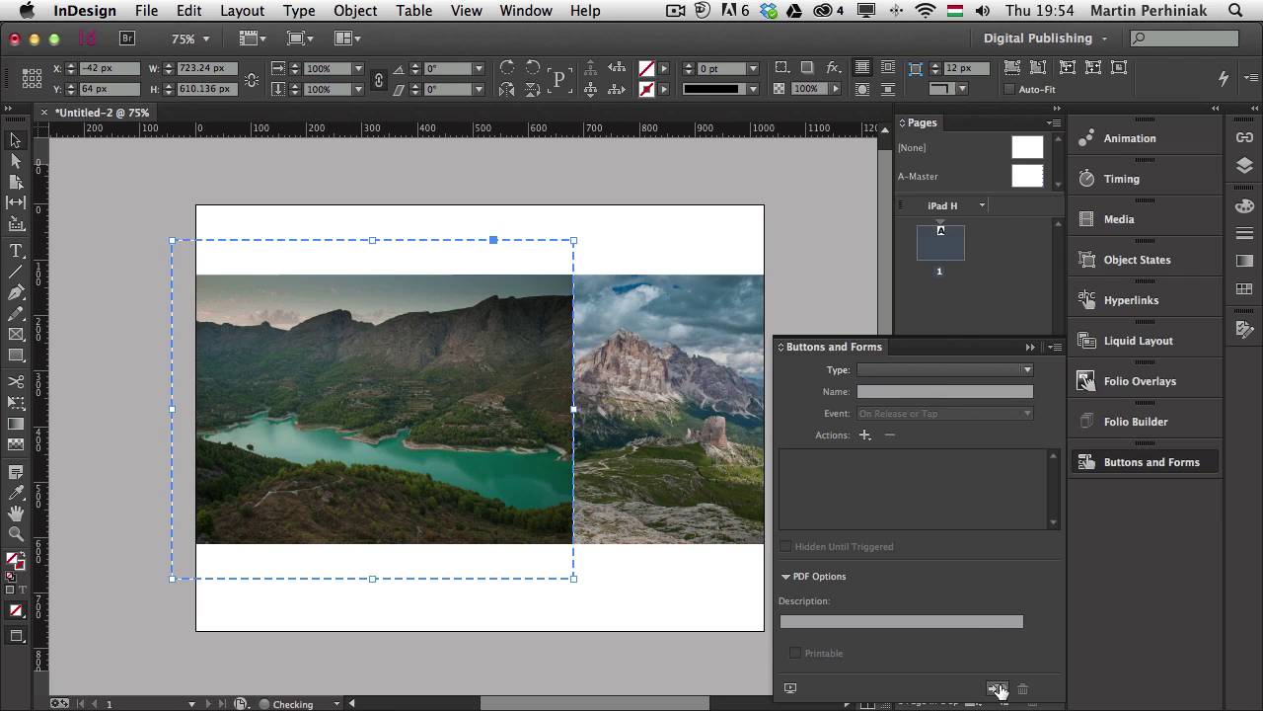
pyautogui.click(888, 281)
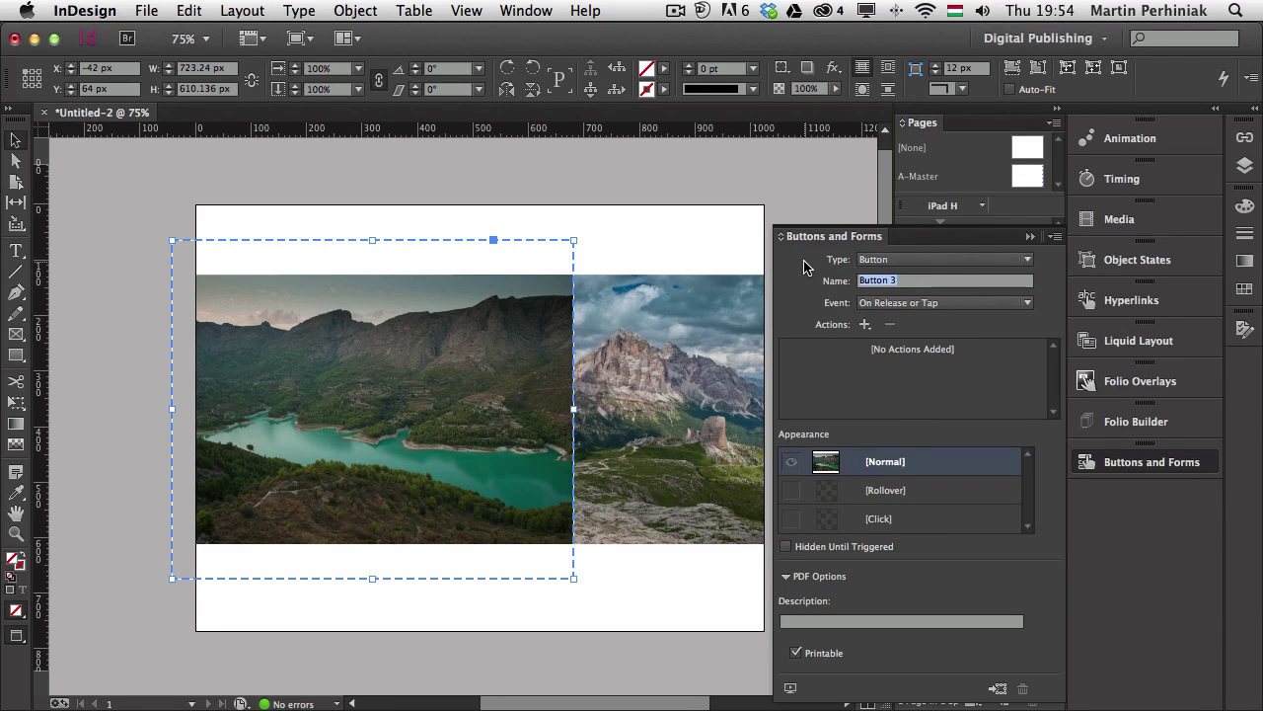
pyautogui.press('Return')
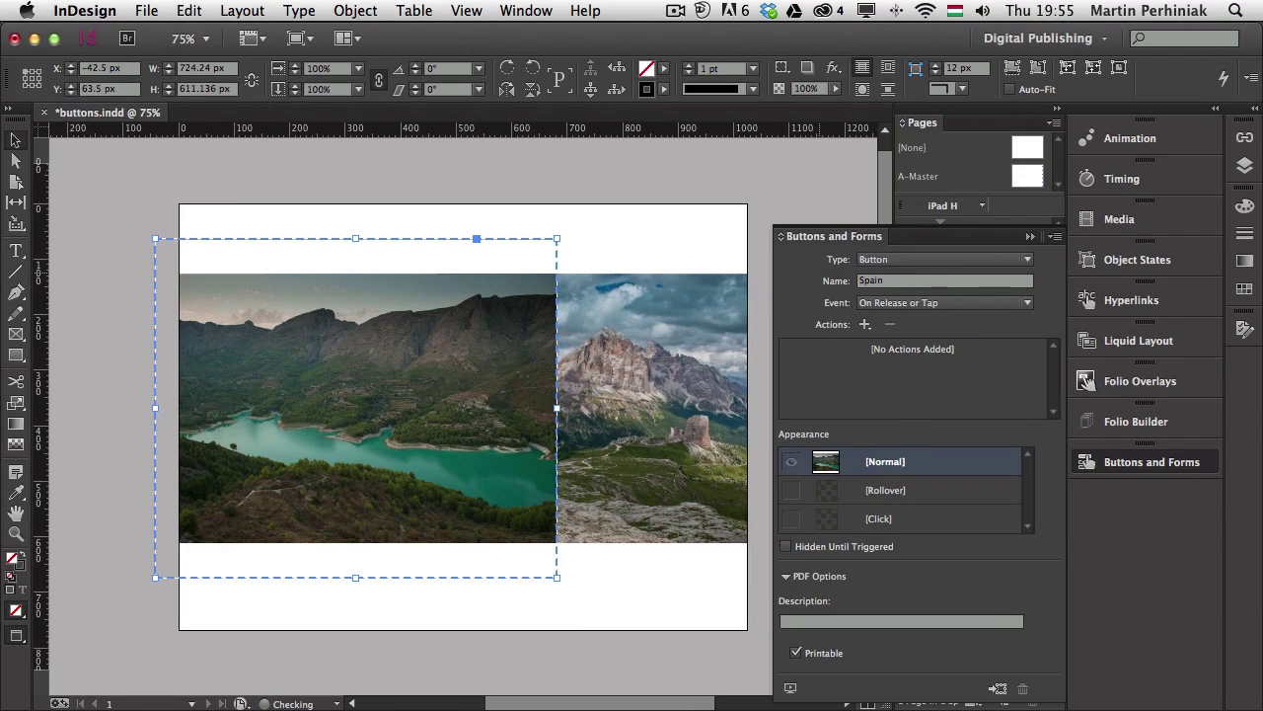
pyautogui.click(636, 407)
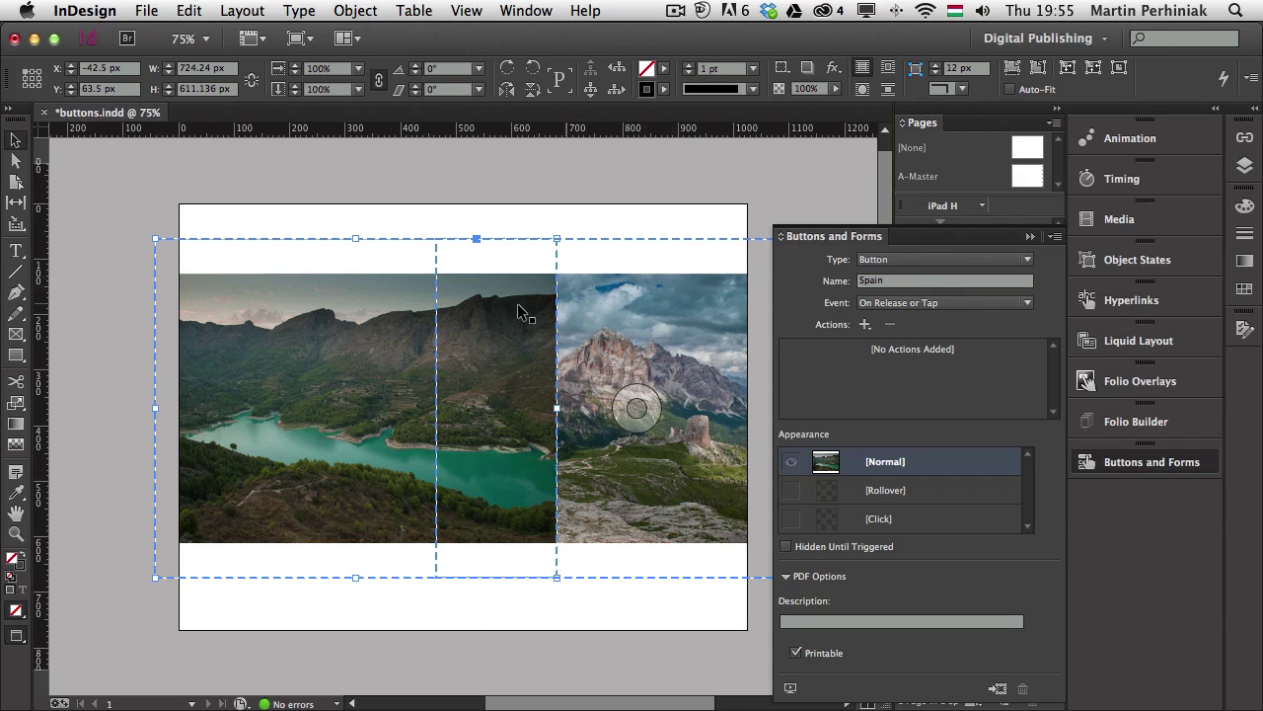
# Step: Move the lake photo off the page to the left, at about X -853 px
pyautogui.press('super+minus')
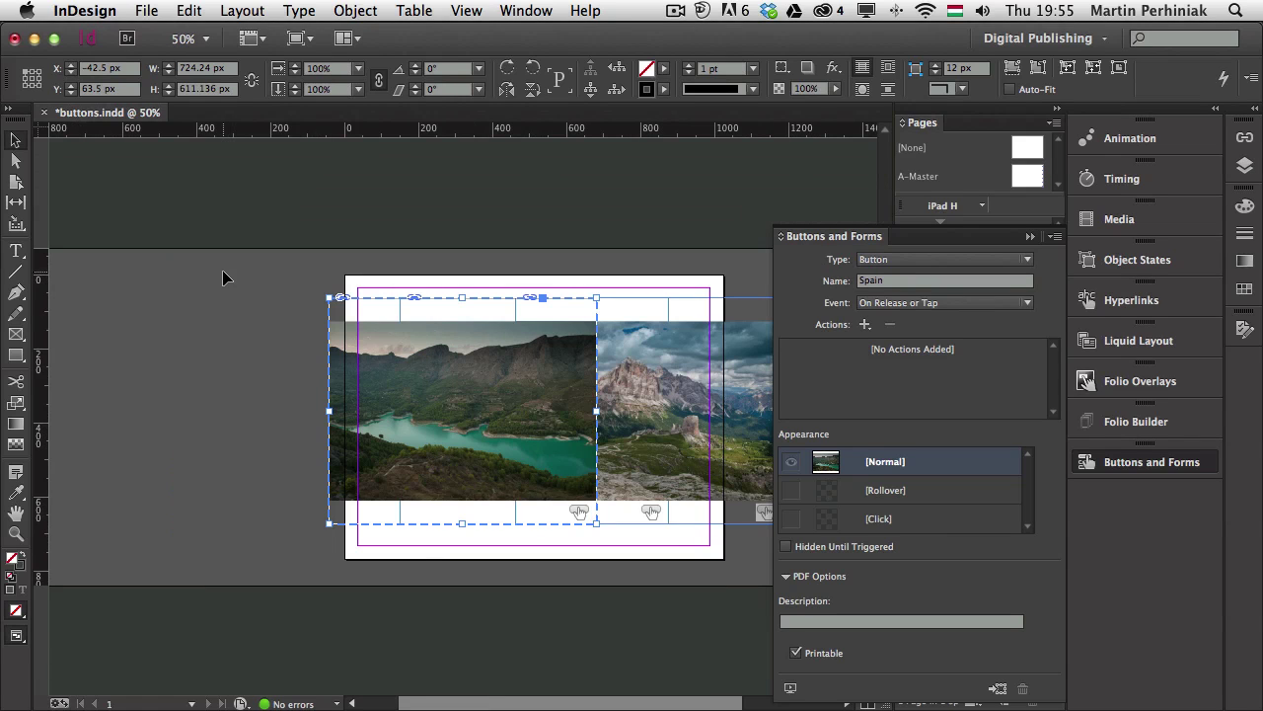
pyautogui.hscroll(-5, 220, 310)
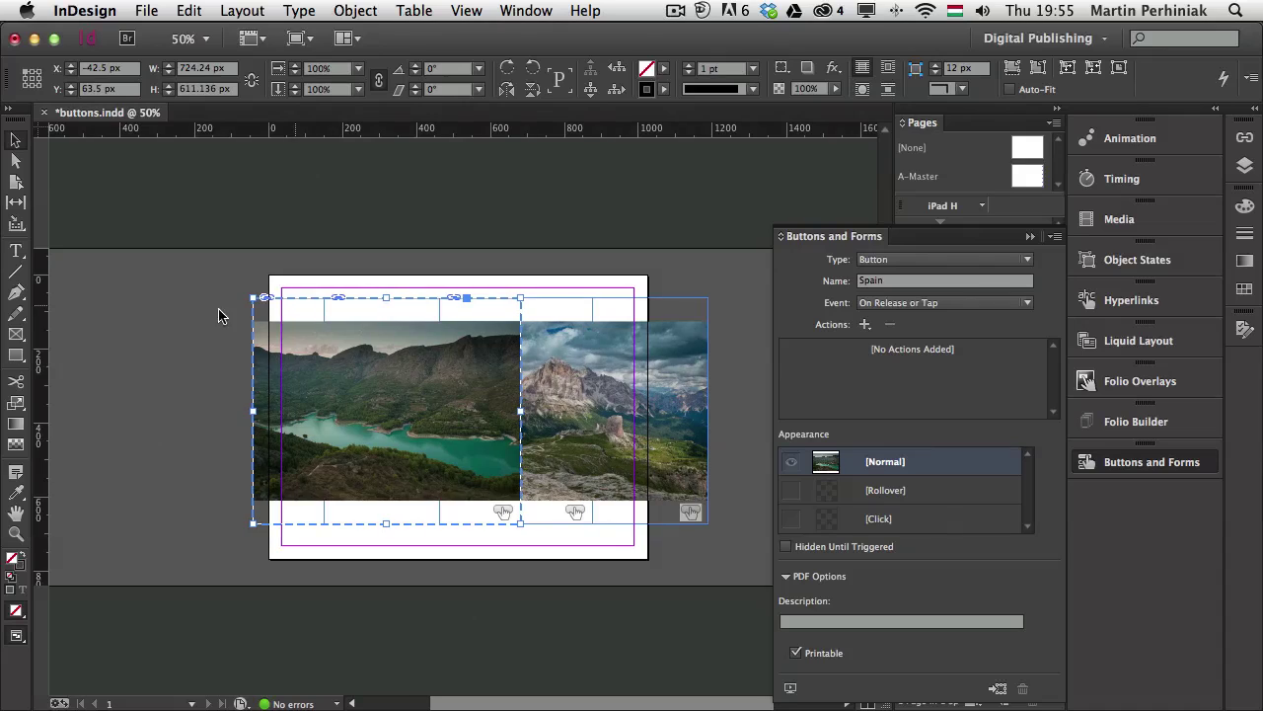
pyautogui.moveTo(438, 361); pyautogui.dragTo(123, 354)
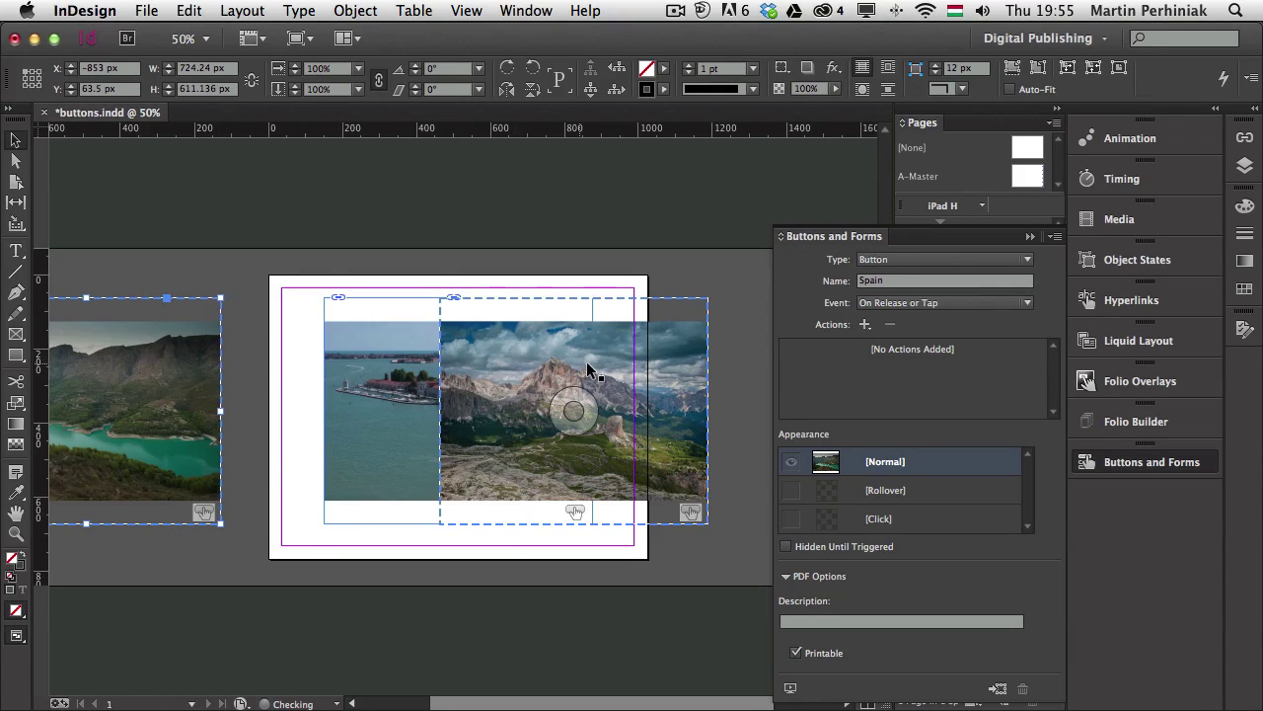
# Step: Move the mountain photo off the page to the right so only the island photo remains on it
pyautogui.click(506, 351)
pyautogui.moveTo(500, 351); pyautogui.dragTo(724, 353)
pyautogui.hotkey('shift', 'Right')
pyautogui.hotkey('shift', 'Right')
pyautogui.hotkey('shift', 'Right')
pyautogui.hotkey('shift', 'Right')
pyautogui.hotkey('shift', 'Right')
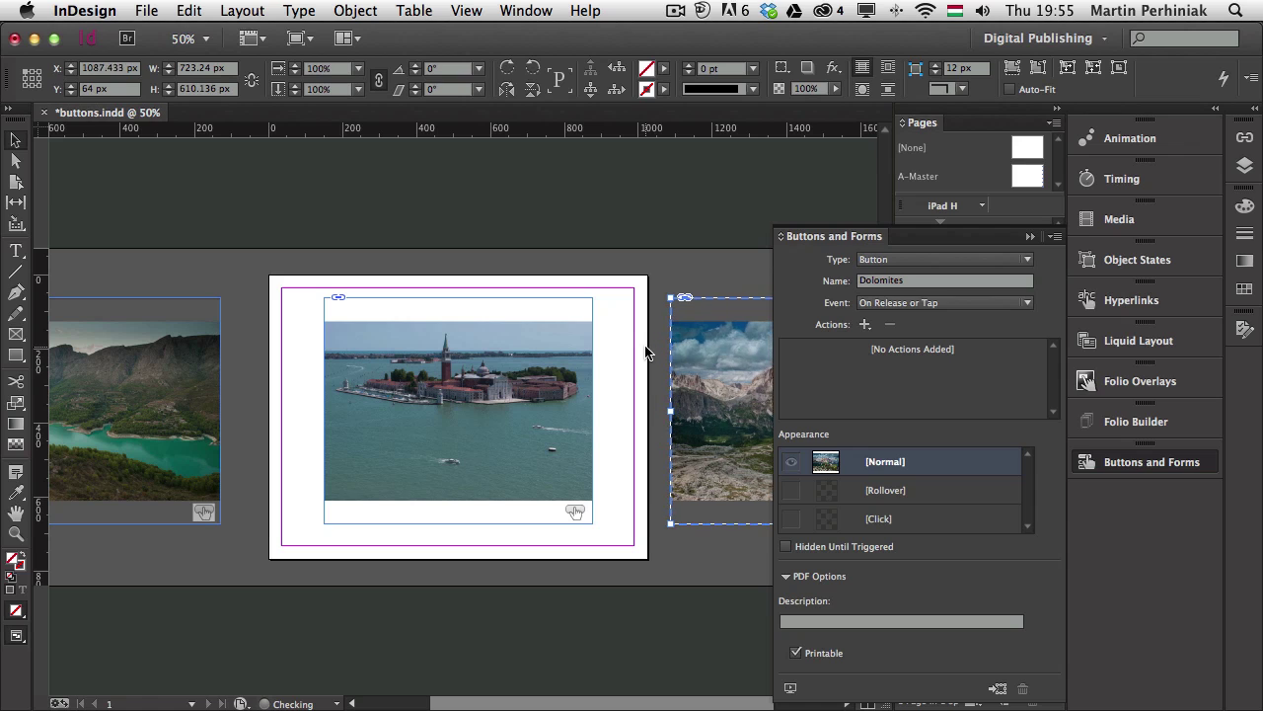
pyautogui.click(622, 372)
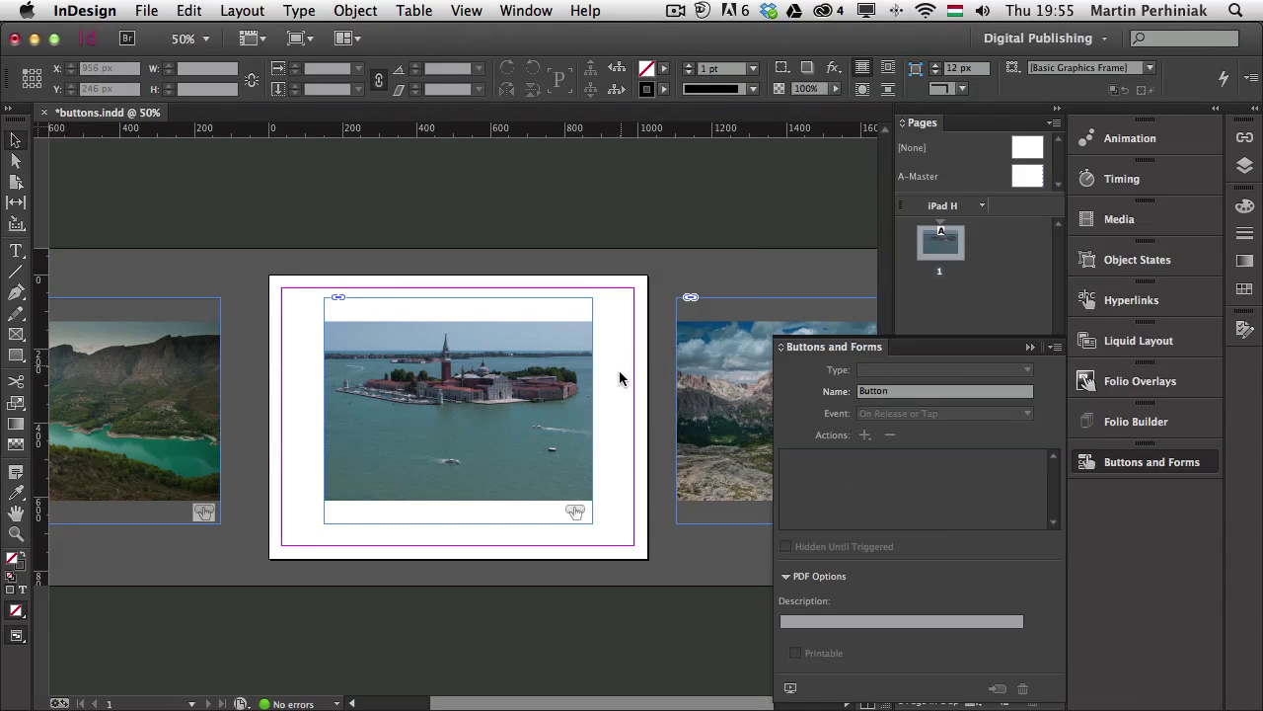
# Step: Add a text frame reading Venice at the upper left of the page, above the island photo
pyautogui.press('super+equal')
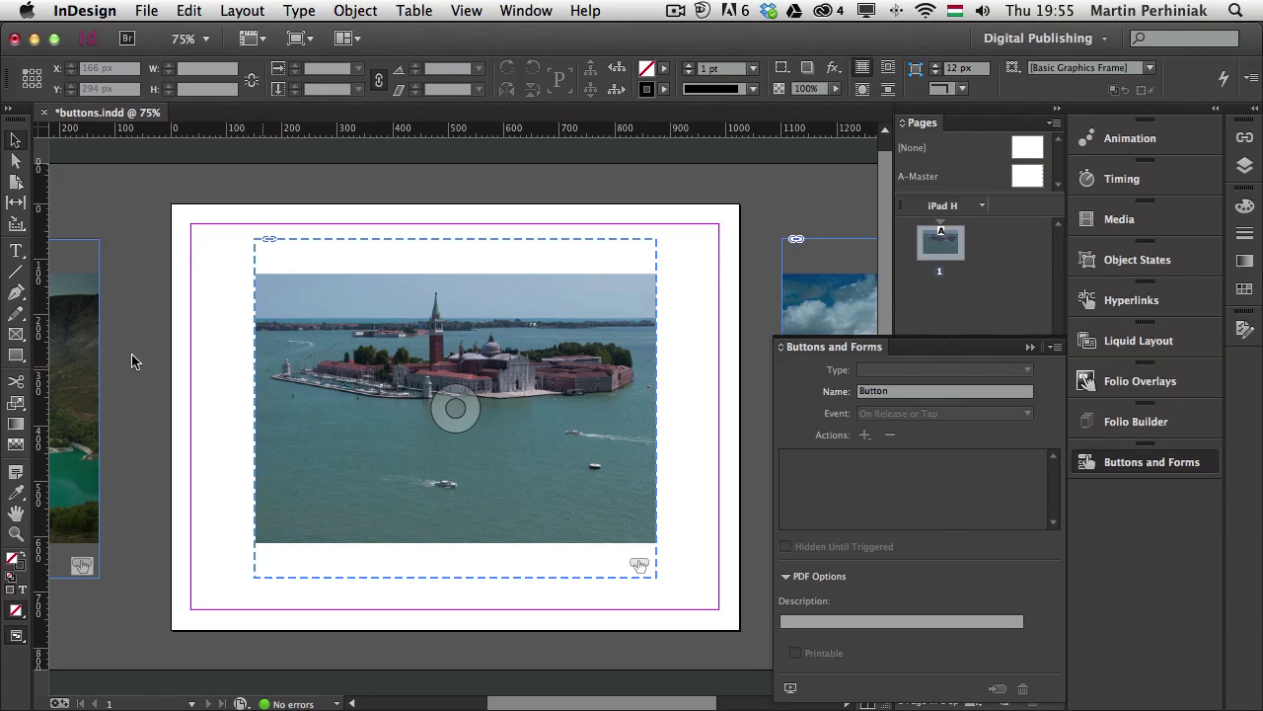
pyautogui.click(16, 250)
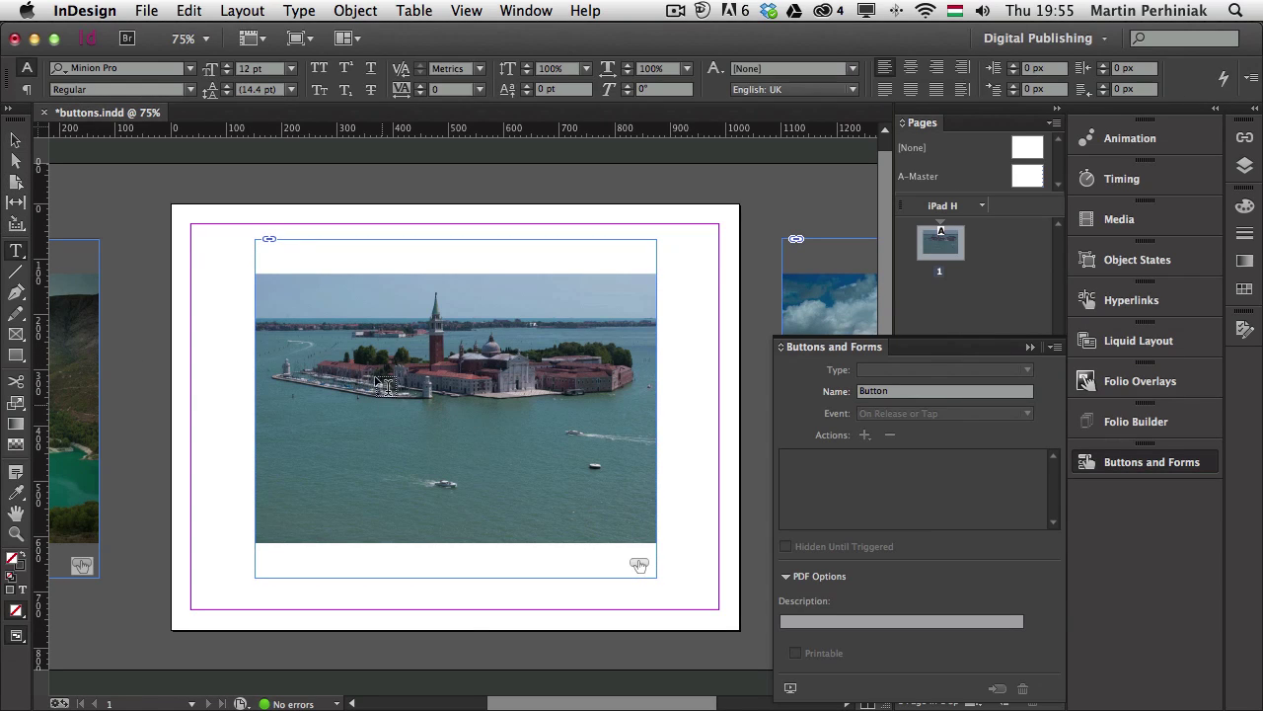
pyautogui.moveTo(210, 238); pyautogui.dragTo(336, 263)
pyautogui.write('1')
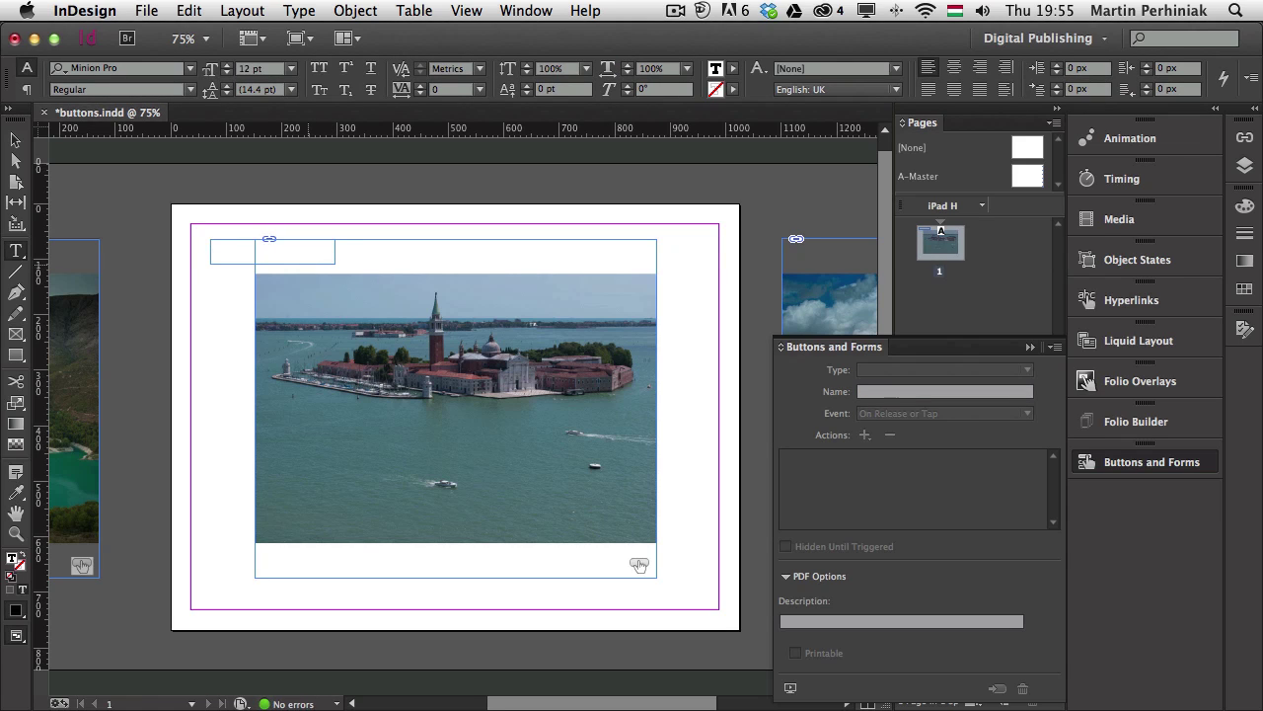
pyautogui.write('enice')
# Step: Enlarge the Venice text to 30 pt
pyautogui.press('super+a')
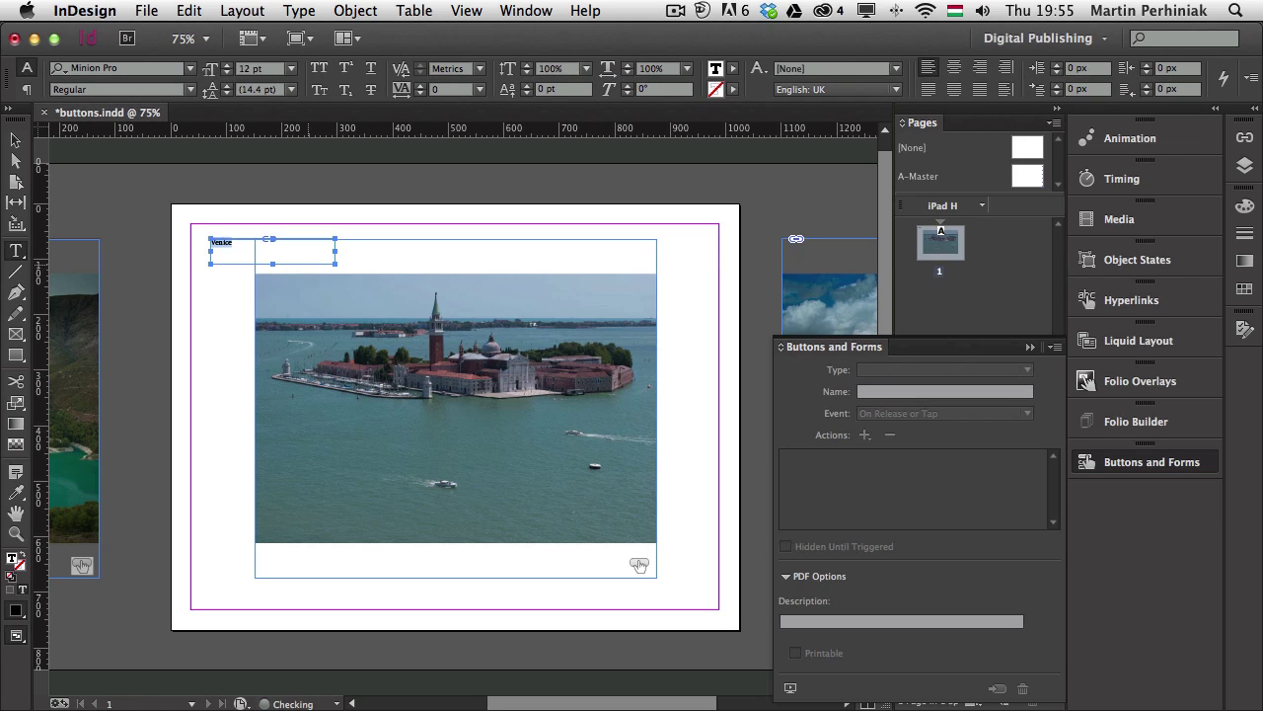
pyautogui.press('super+shift+period')
pyautogui.press('super+shift+period')
pyautogui.press('super+shift+period')
pyautogui.press('super+shift+period')
pyautogui.press('super+shift+period')
pyautogui.press('super+shift+period')
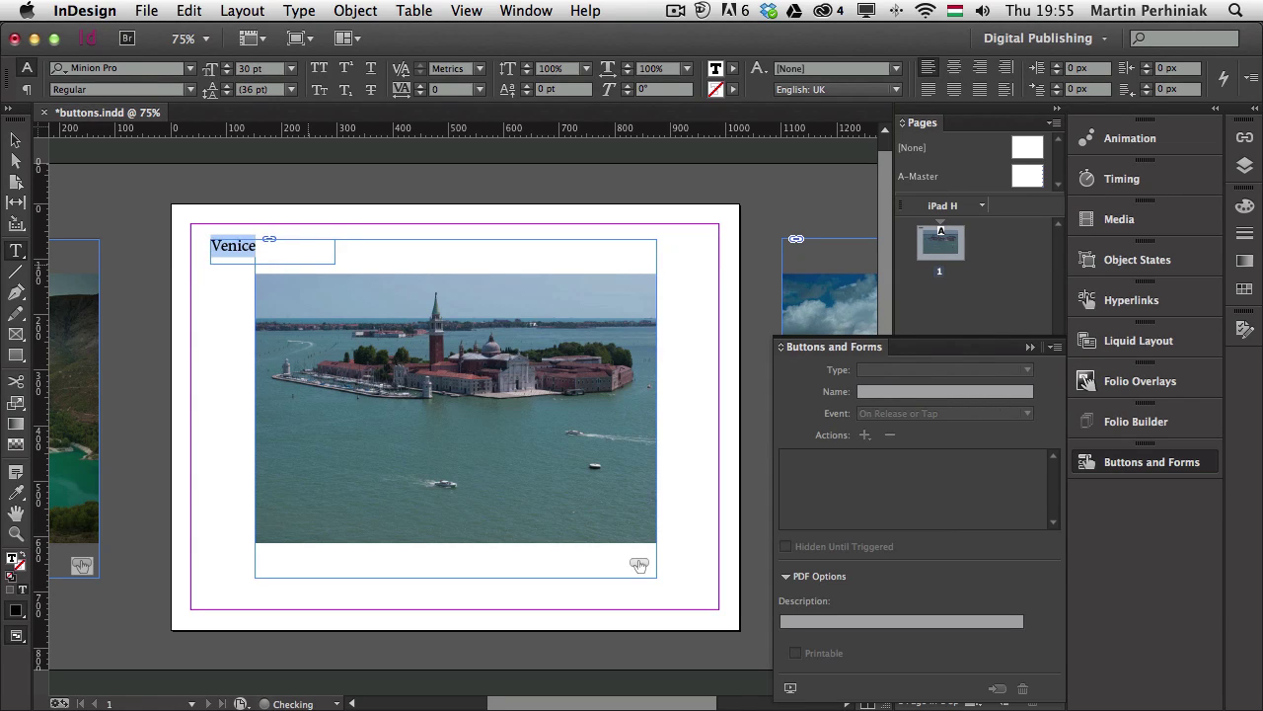
# Step: Position the Venice label at X 92 px, duplicate it to X 424 px and change the copy's text to Dolomites
pyautogui.press('Escape')
pyautogui.moveTo(333, 264); pyautogui.dragTo(429, 253)
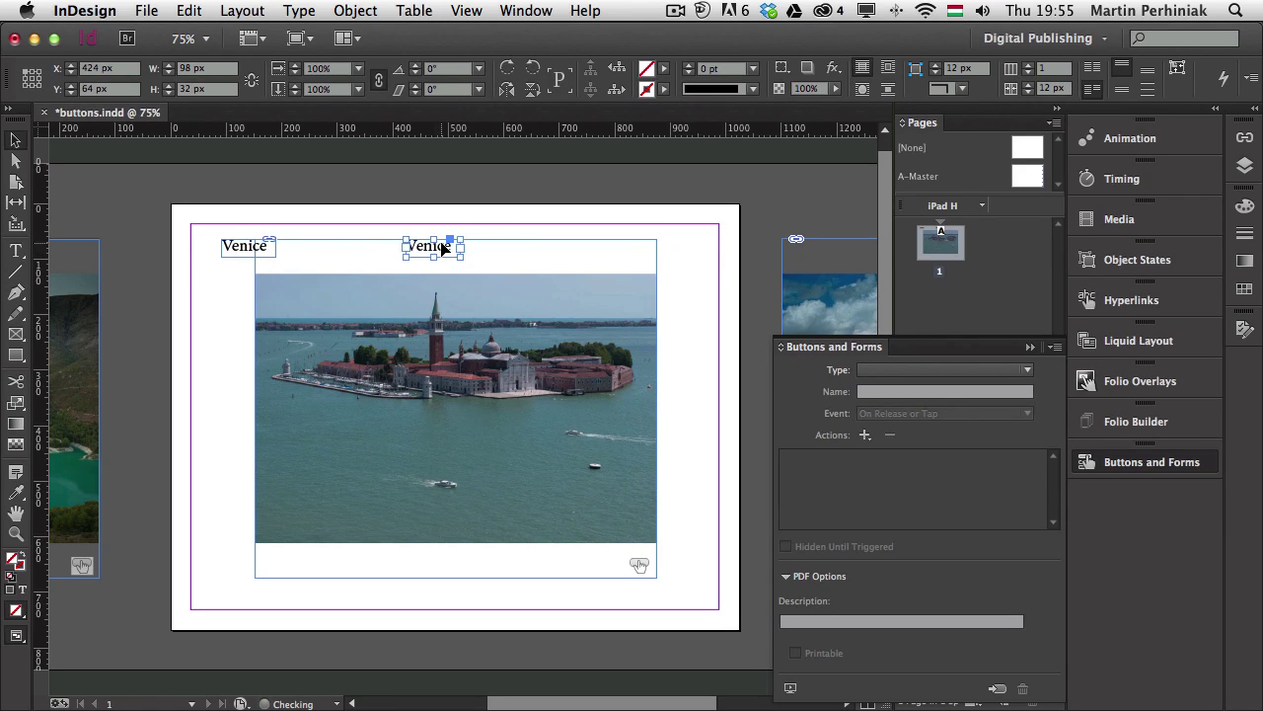
pyautogui.doubleClick(430, 246)
pyautogui.press('super+a')
pyautogui.write('V')
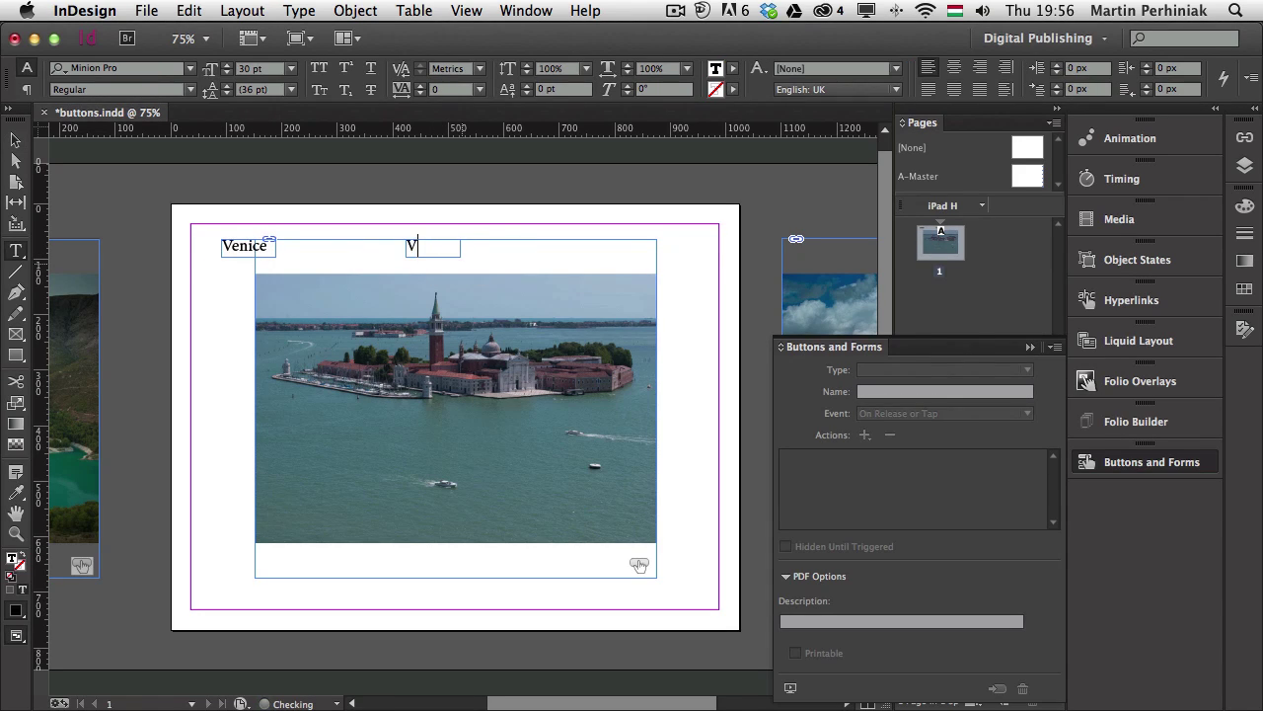
pyautogui.press('BackSpace')
pyautogui.write('Dolomi')
pyautogui.press('Escape')
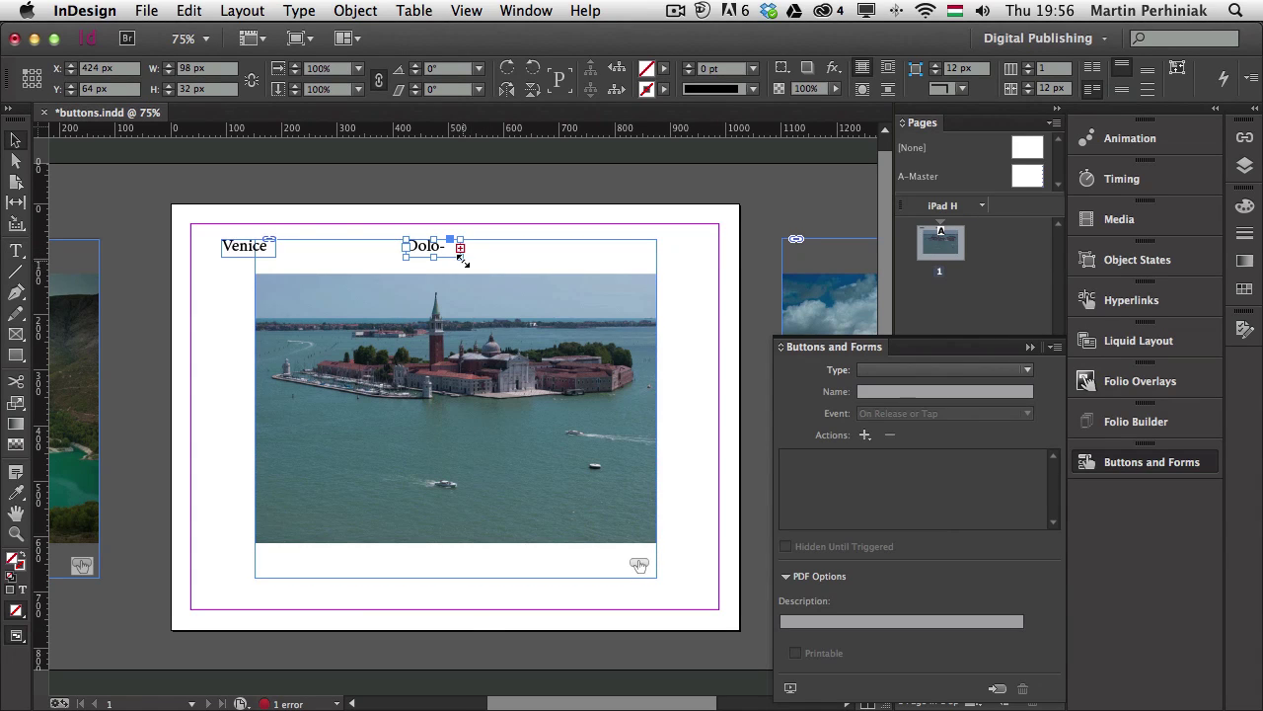
# Step: Enlarge the Dolomites frame to 172 x 40 px, duplicate it to X 748 px and change the copy's text to Spain
pyautogui.moveTo(502, 261); pyautogui.dragTo(635, 247)
pyautogui.doubleClick(636, 252)
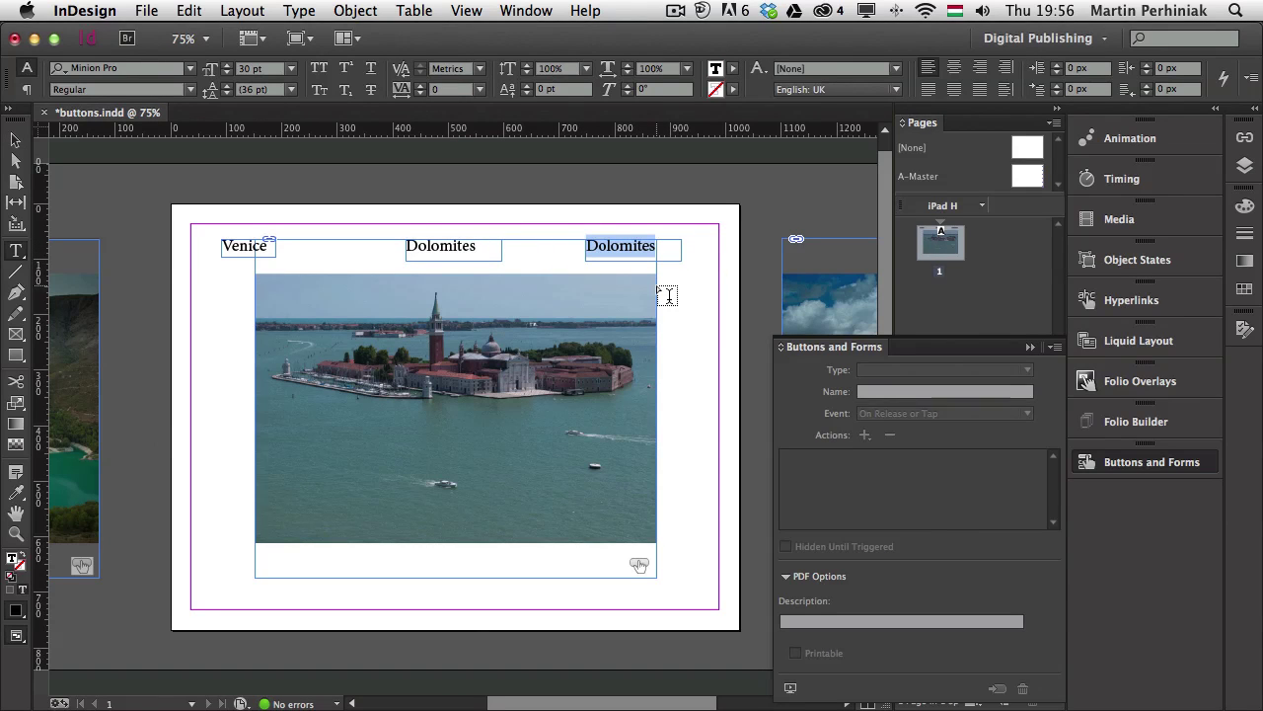
pyautogui.write('Spain')
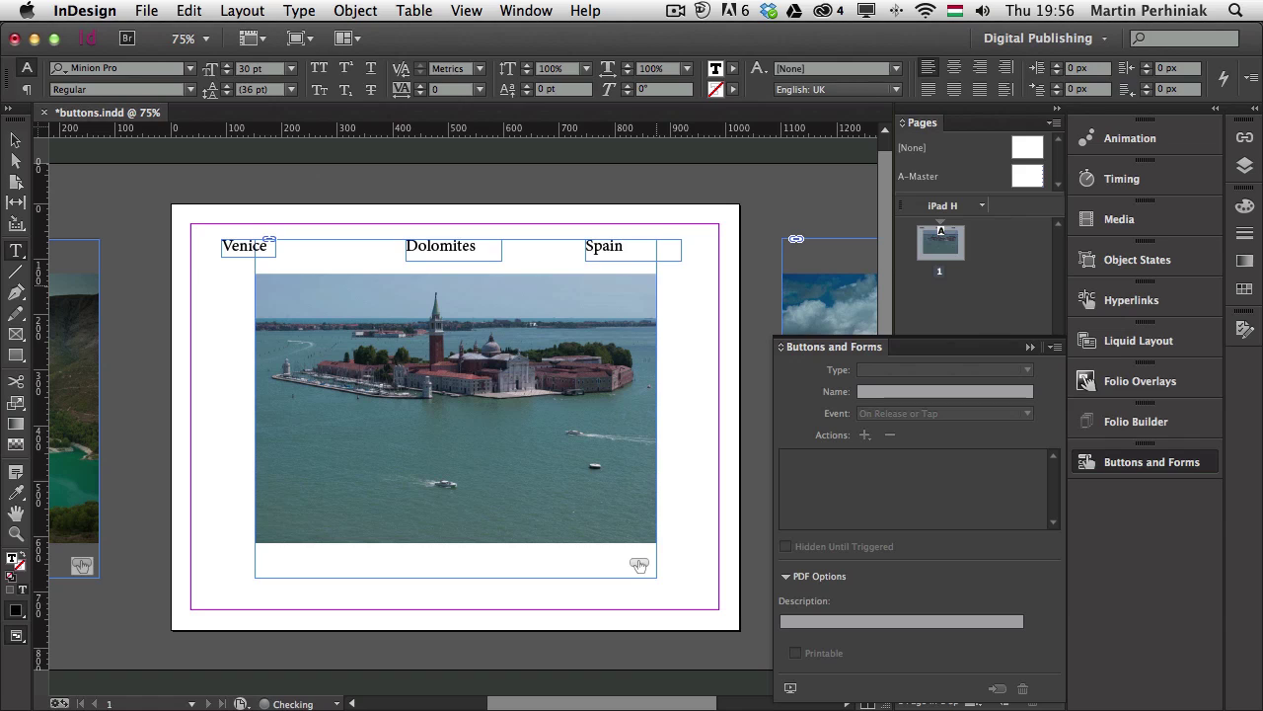
pyautogui.press('Escape')
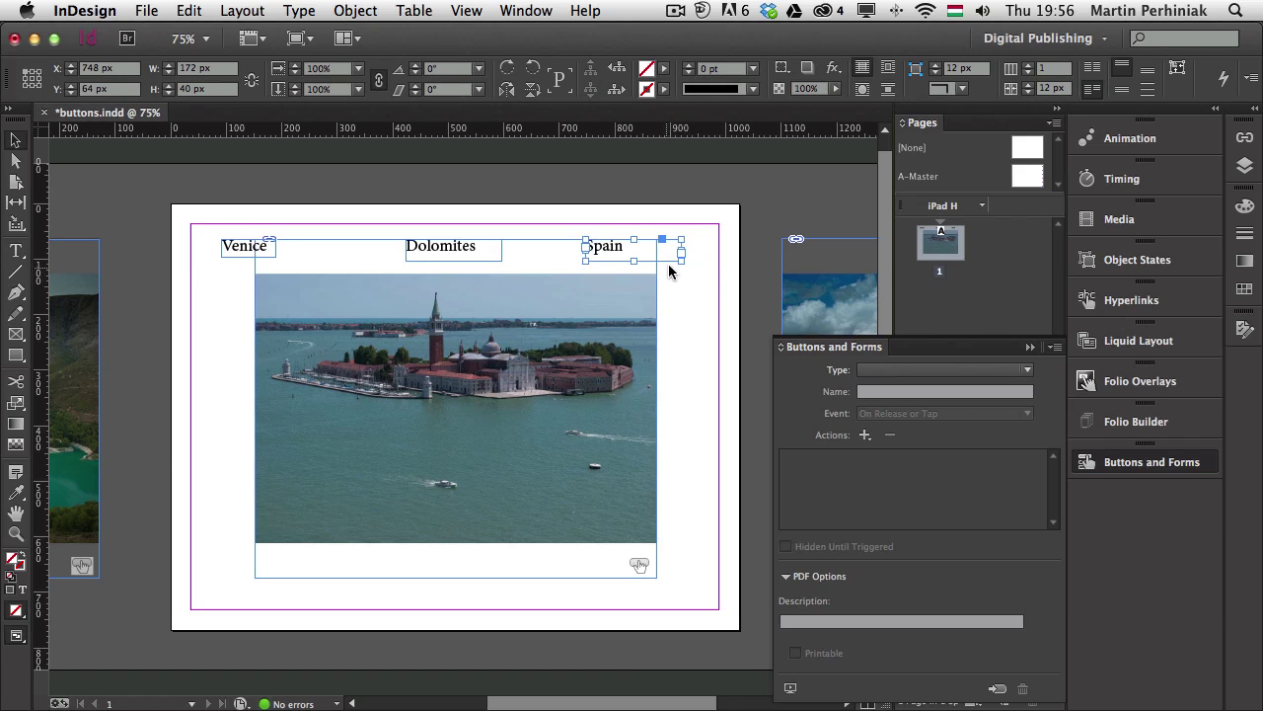
# Step: Fit the Spain, Dolomites and Venice label frames tightly to their text
pyautogui.click(460, 258)
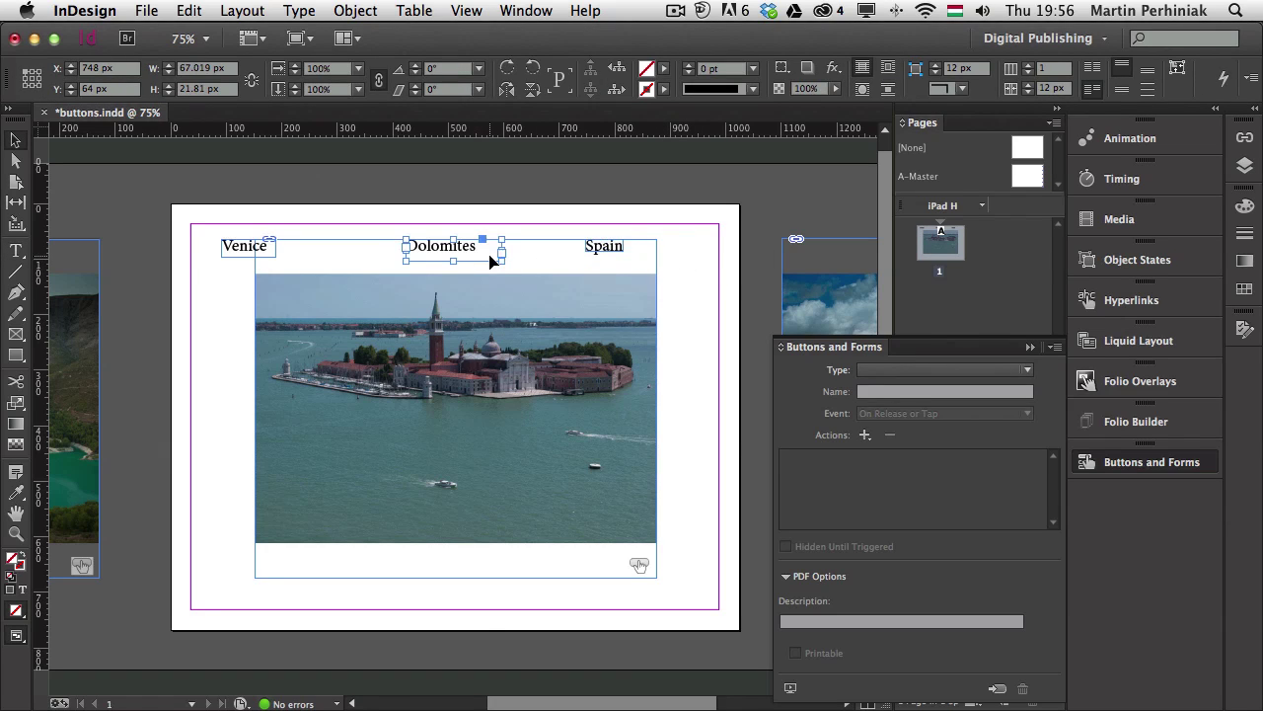
pyautogui.click(262, 253)
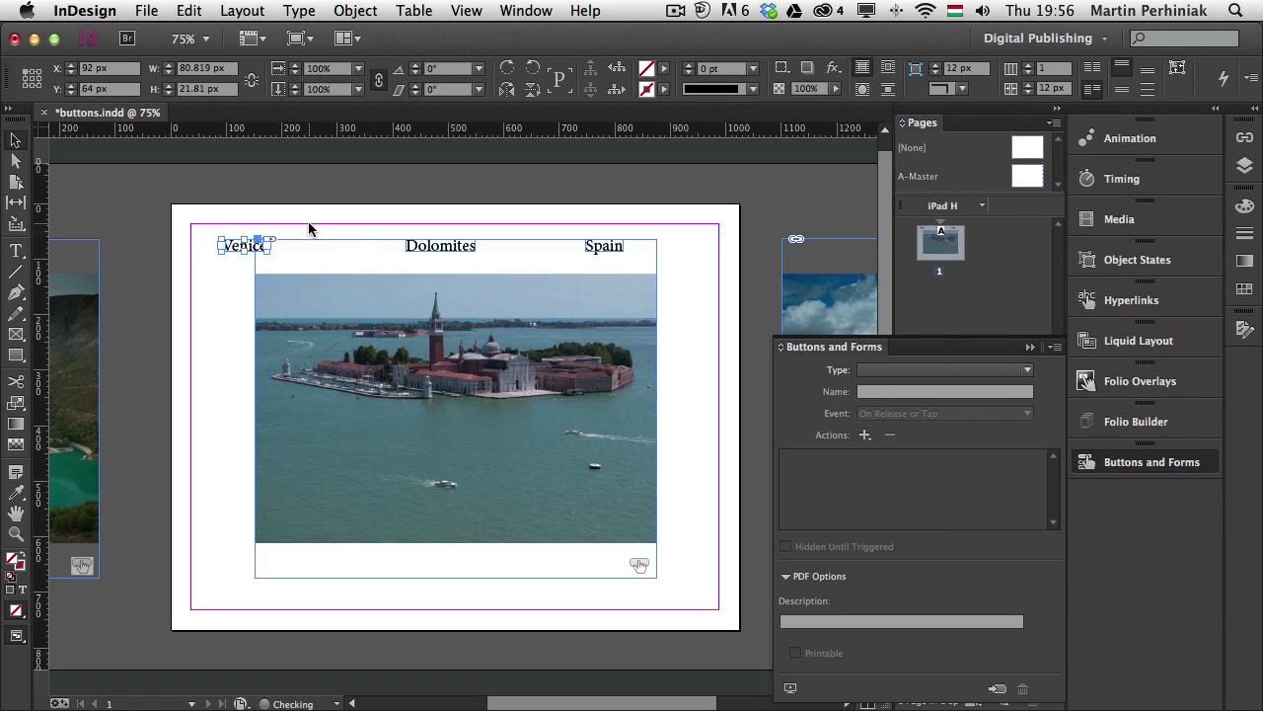
pyautogui.click(310, 226)
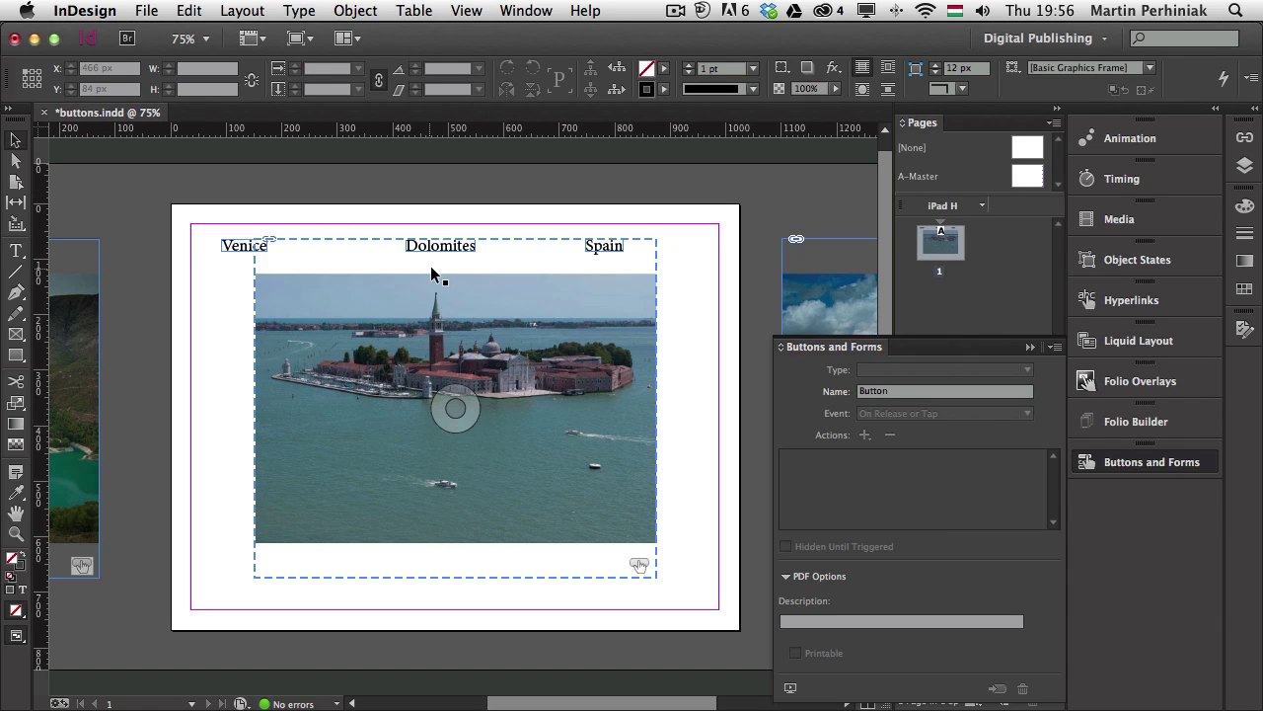
# Step: Convert the Venice text label to a button, then select the island photo to compare its button name
pyautogui.click(247, 249)
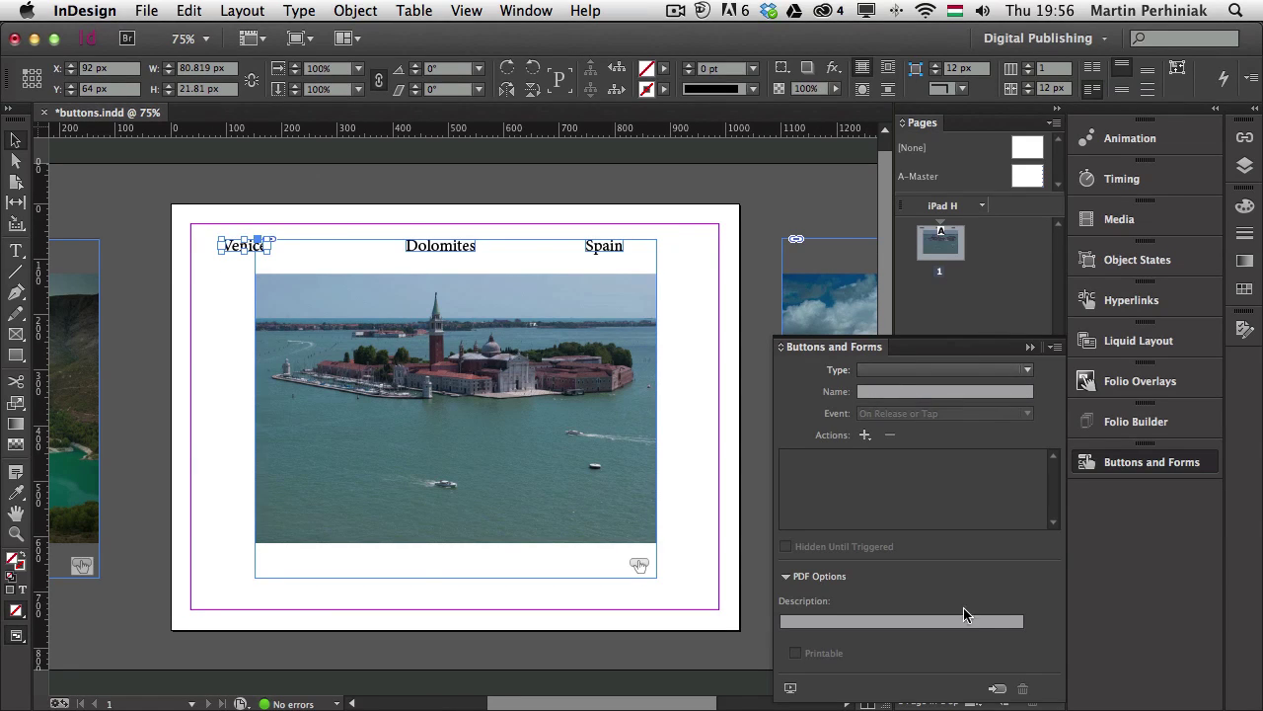
pyautogui.click(900, 370)
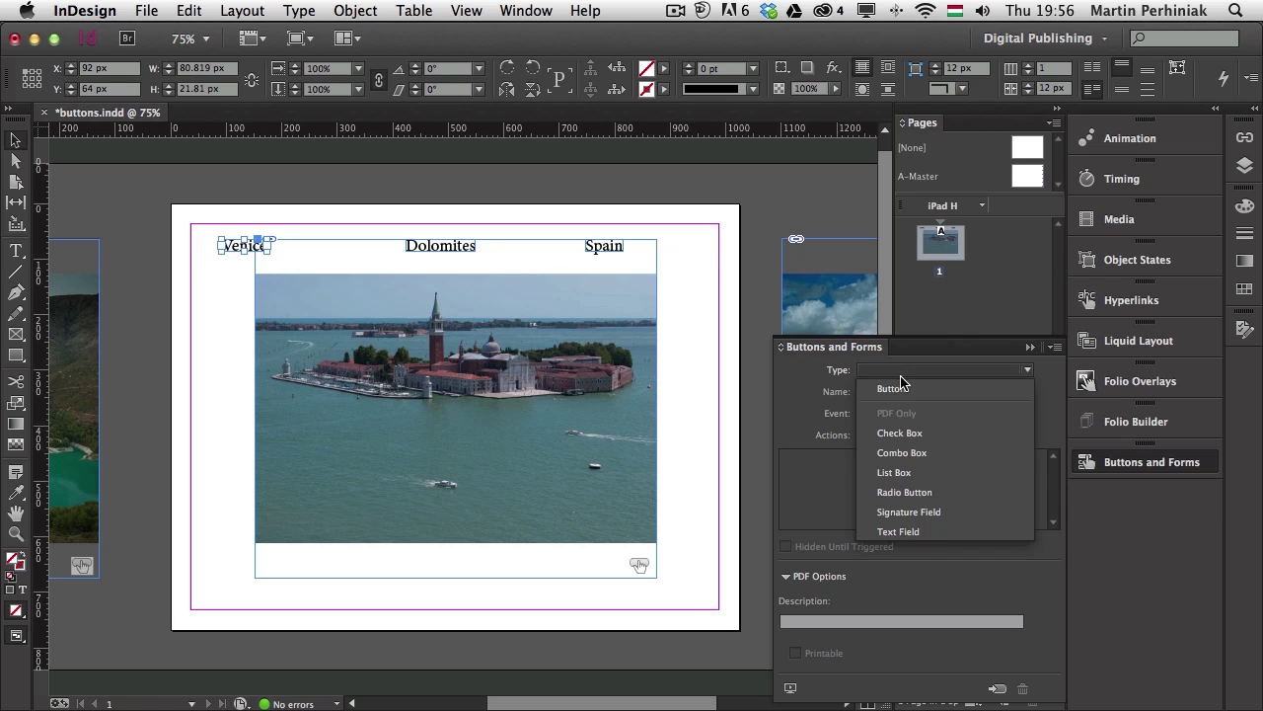
pyautogui.click(891, 390)
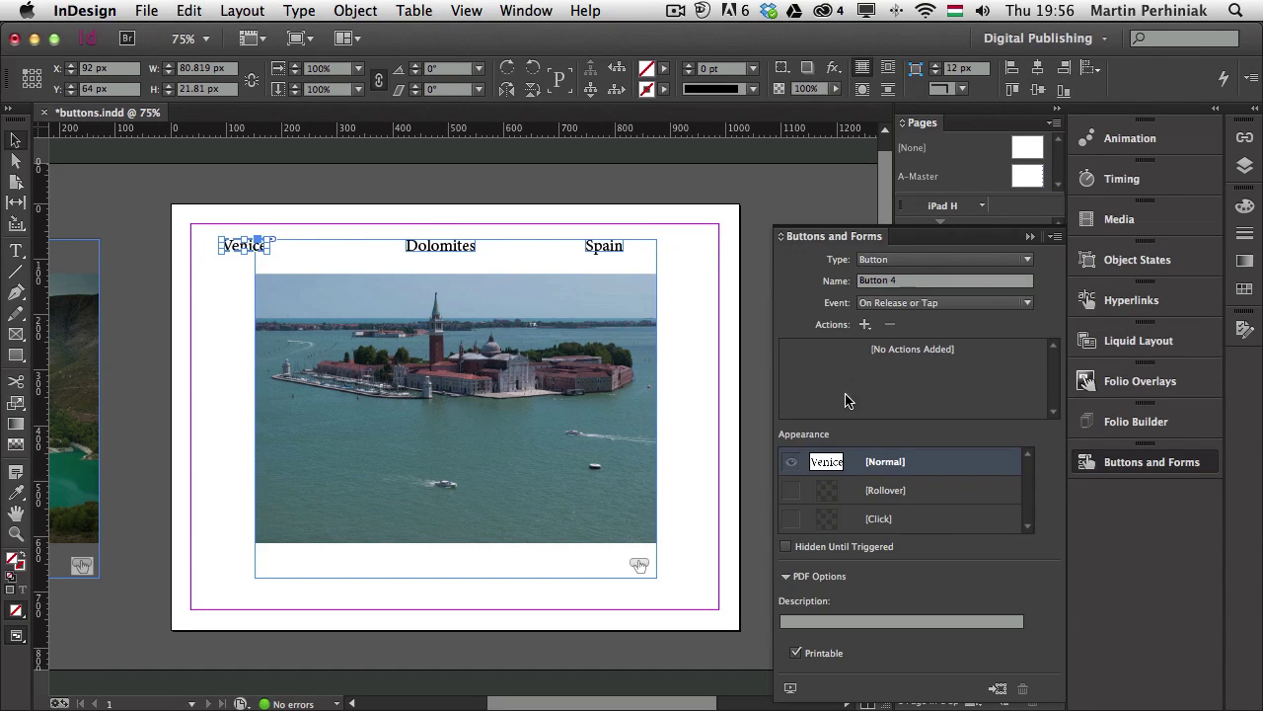
pyautogui.click(232, 281)
pyautogui.click(322, 279)
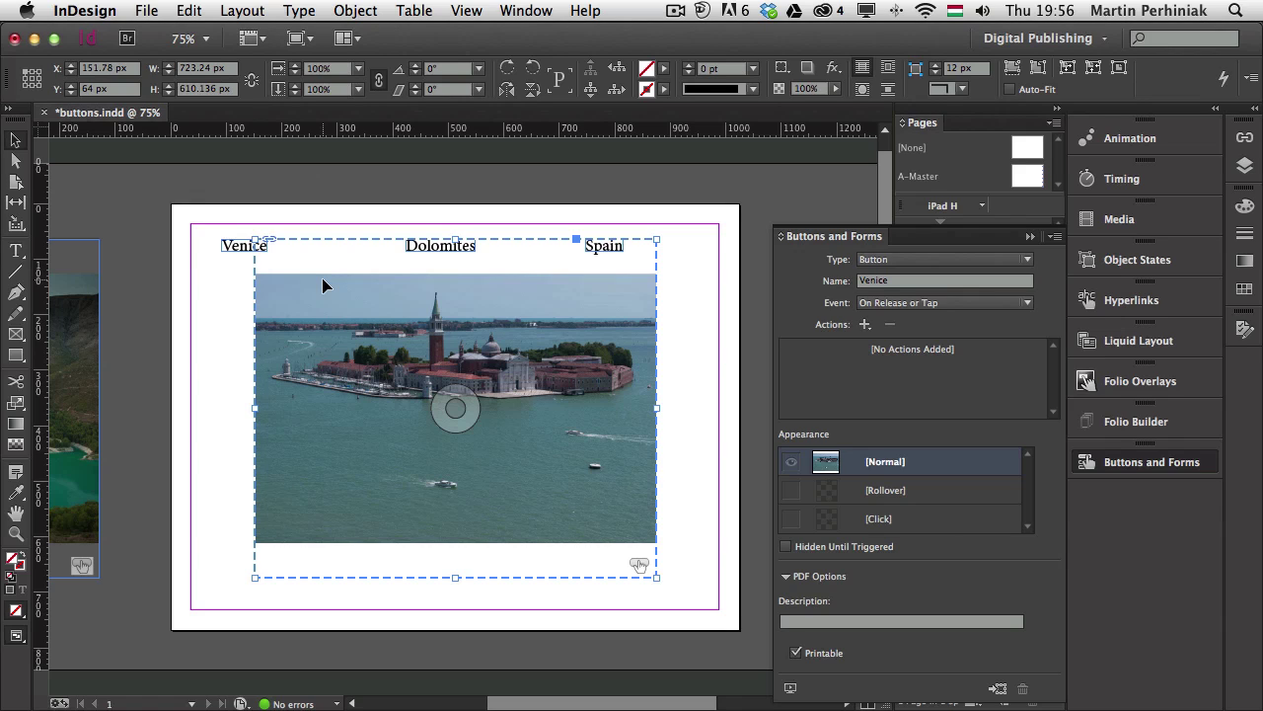
# Step: Add a Show/Hide Buttons and Forms action to the Venice text label's button, triggered on release or tap
pyautogui.click(228, 248)
pyautogui.moveTo(338, 283); pyautogui.dragTo(212, 235)
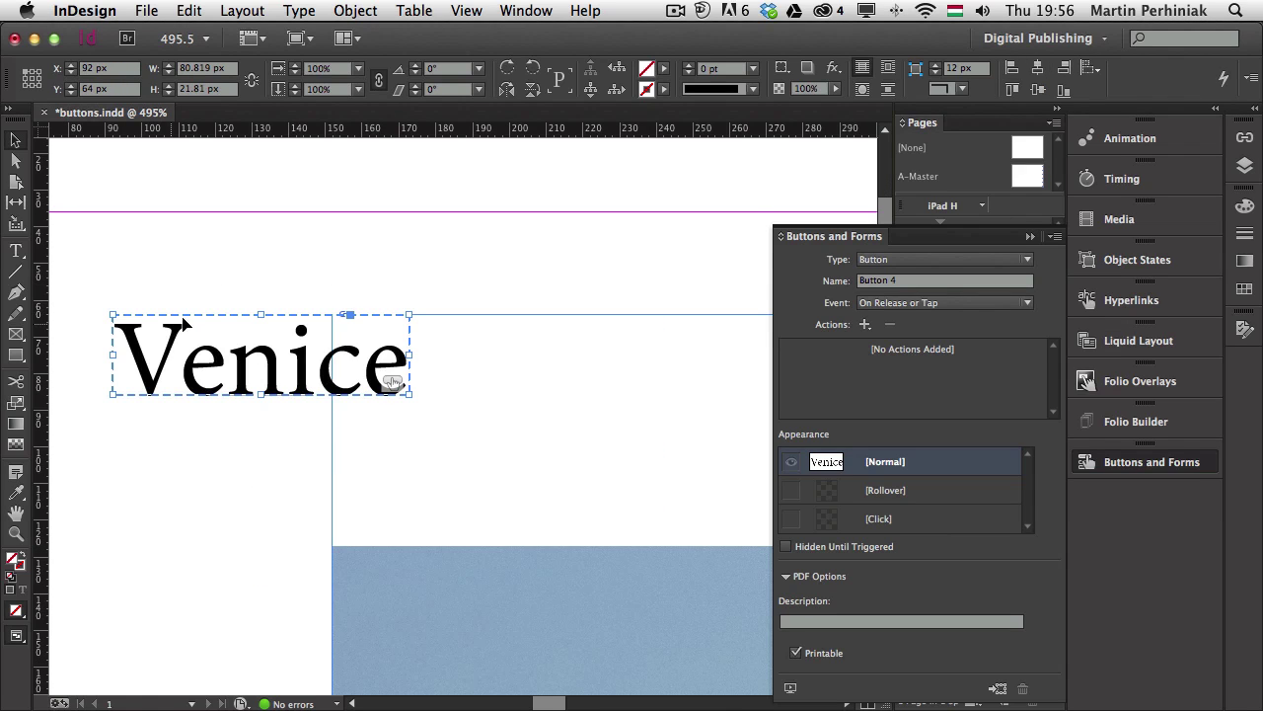
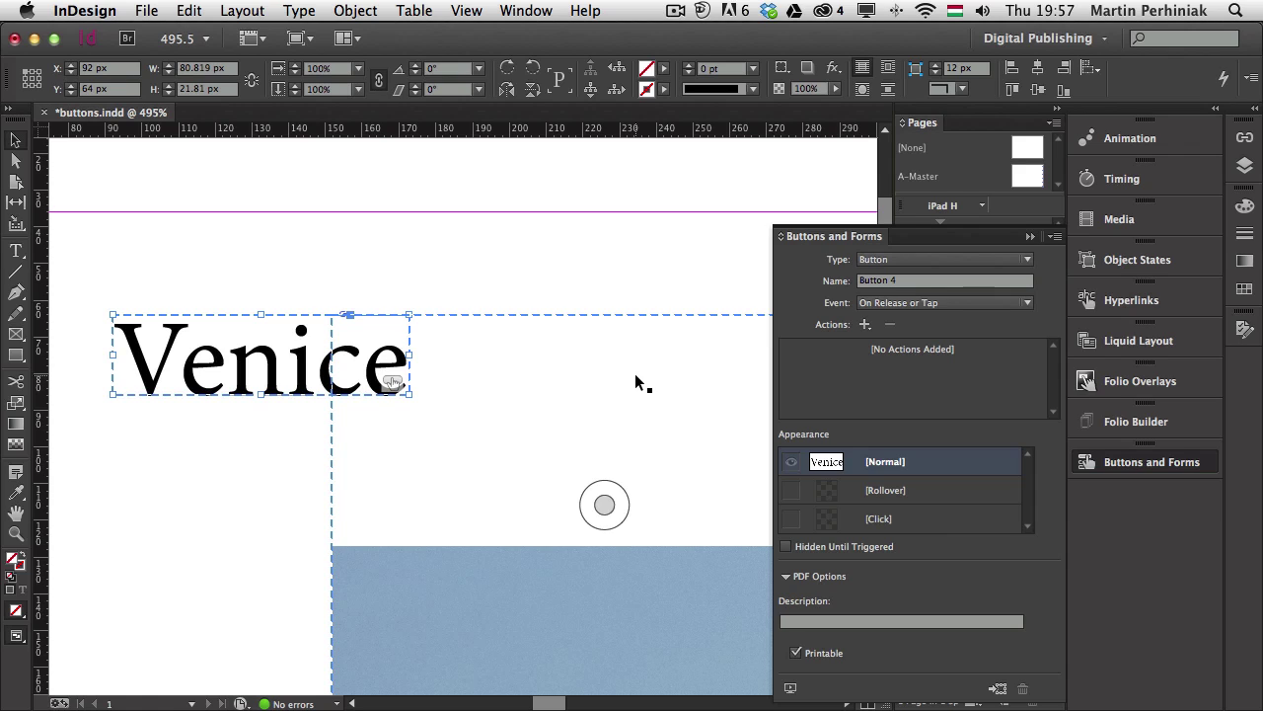
pyautogui.click(865, 325)
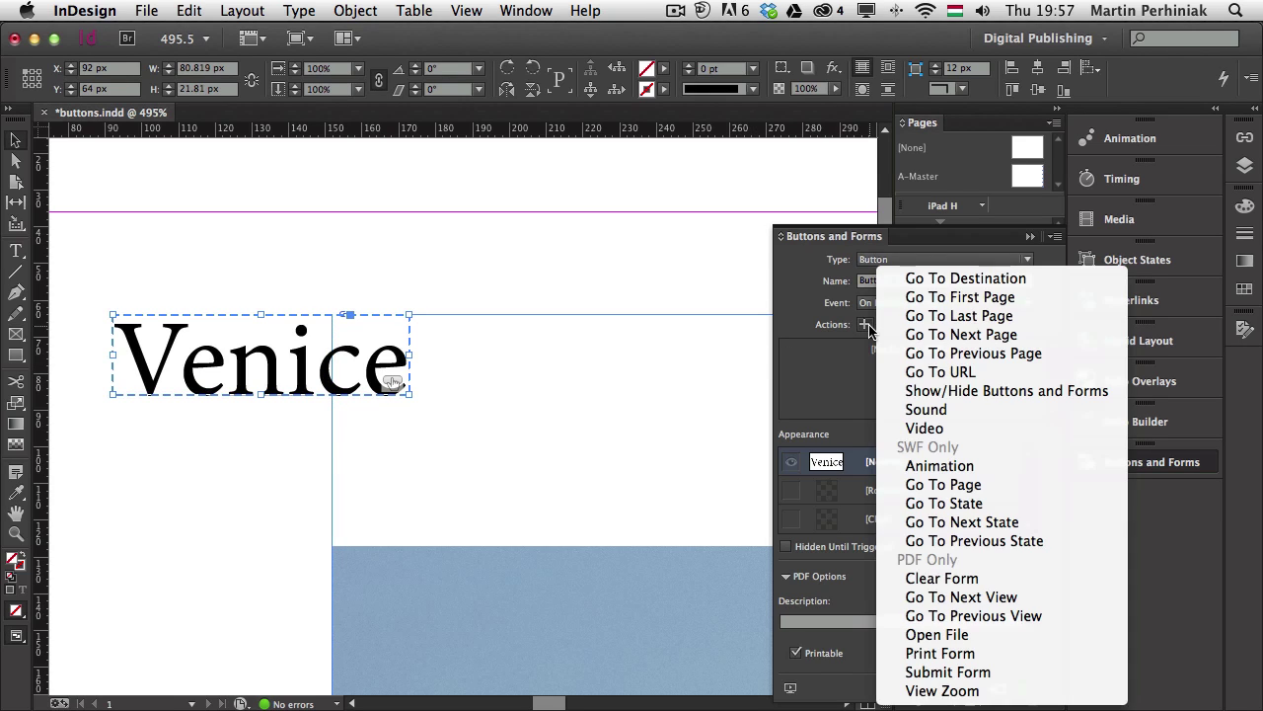
pyautogui.click(962, 391)
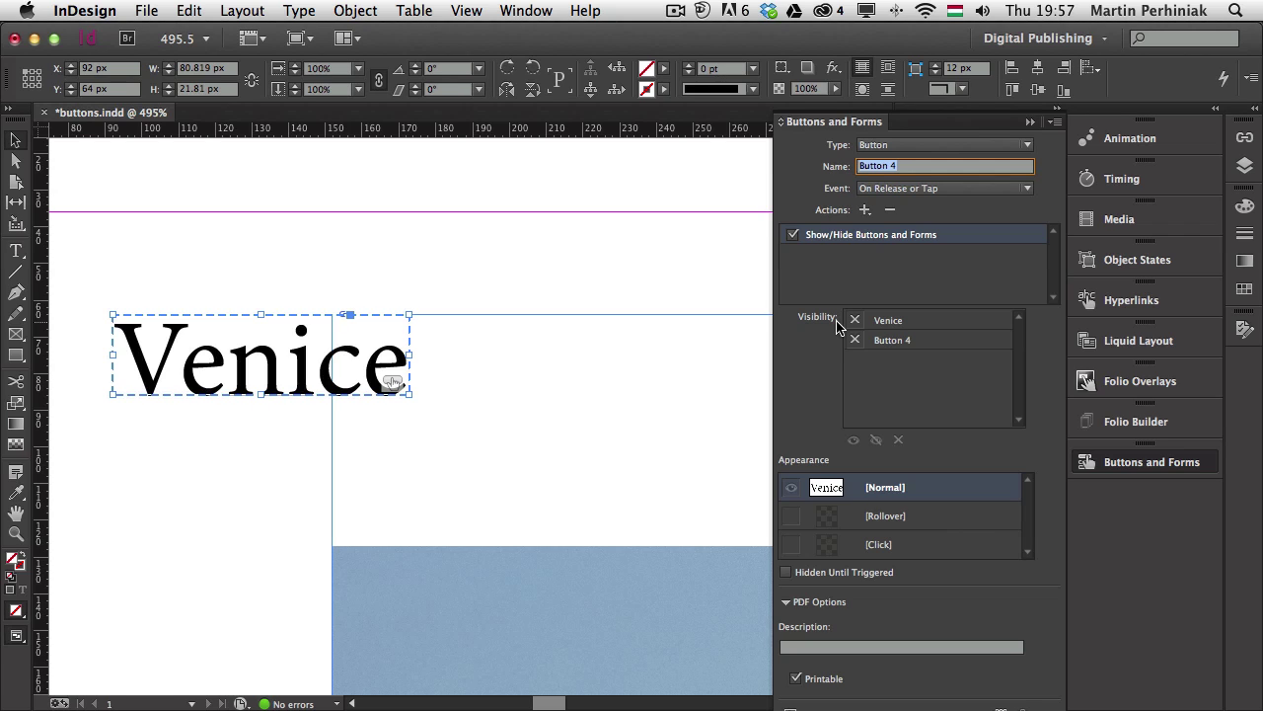
pyautogui.click(604, 504)
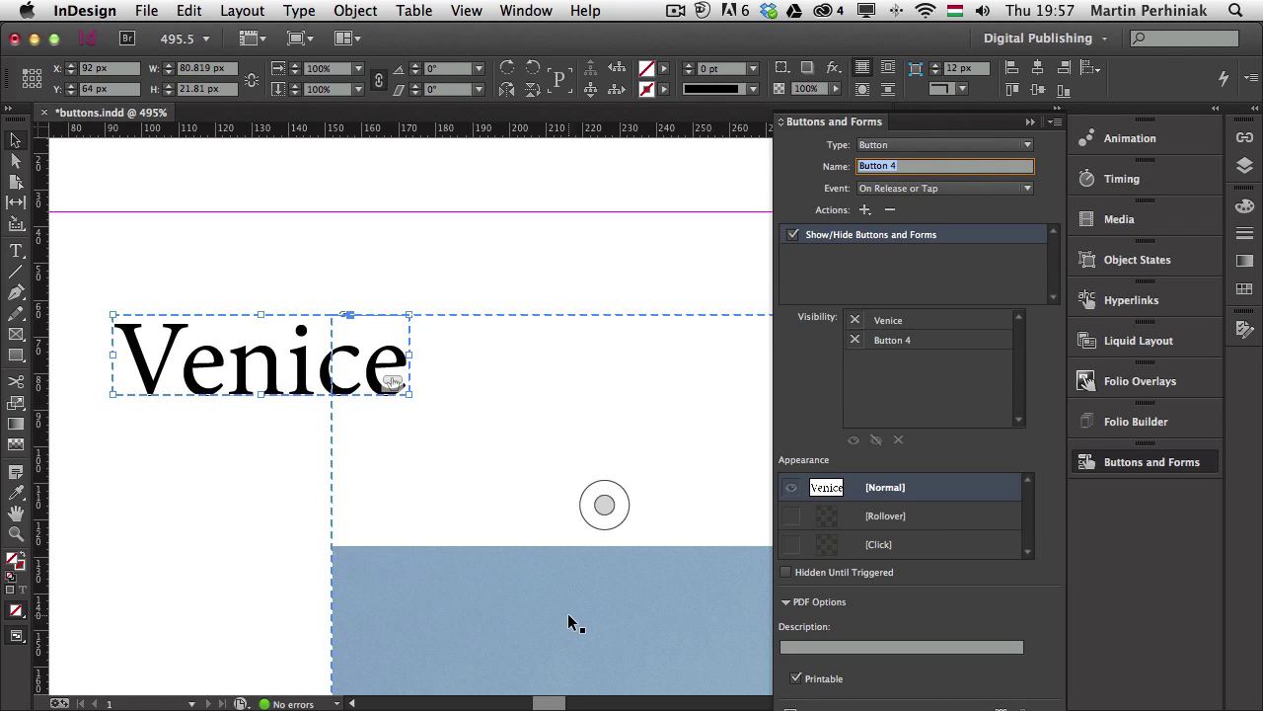
# Step: Move the lake photo right so it partly overlaps the page, at about X -556 px
pyautogui.press('super+minus')
pyautogui.press('super+minus')
pyautogui.press('super+minus')
pyautogui.press('super+minus')
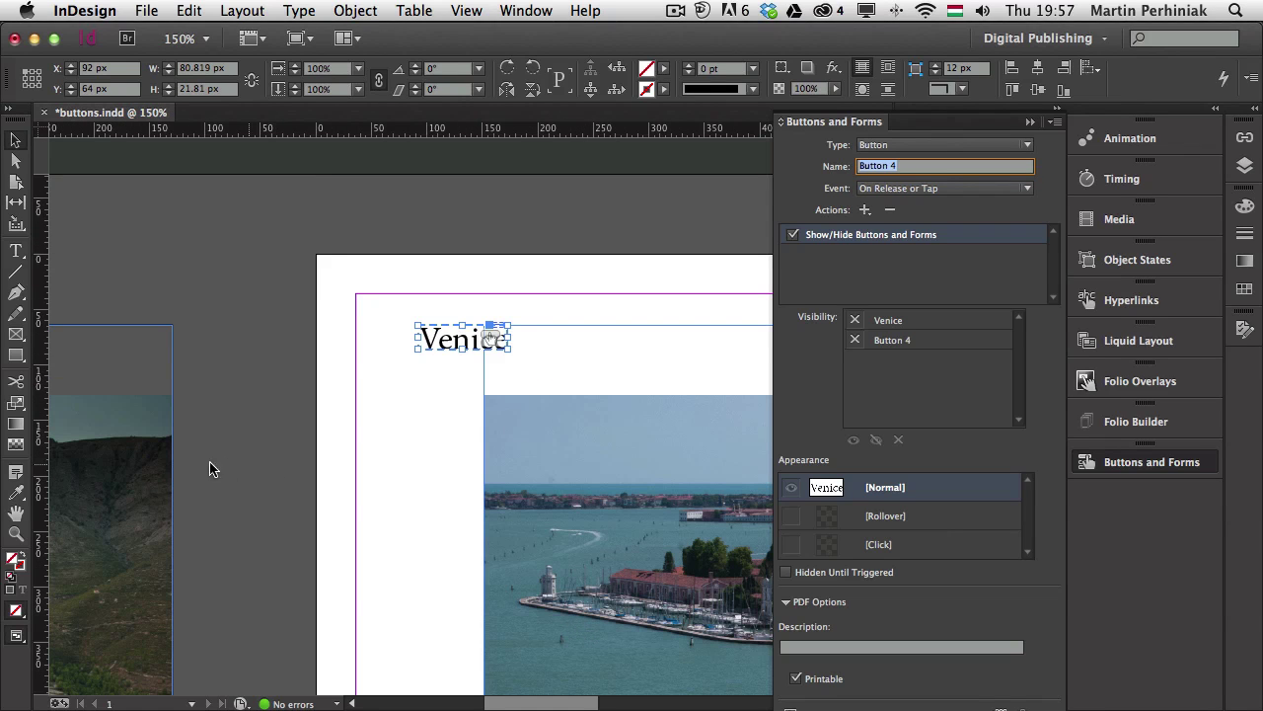
pyautogui.moveTo(148, 472); pyautogui.dragTo(460, 469)
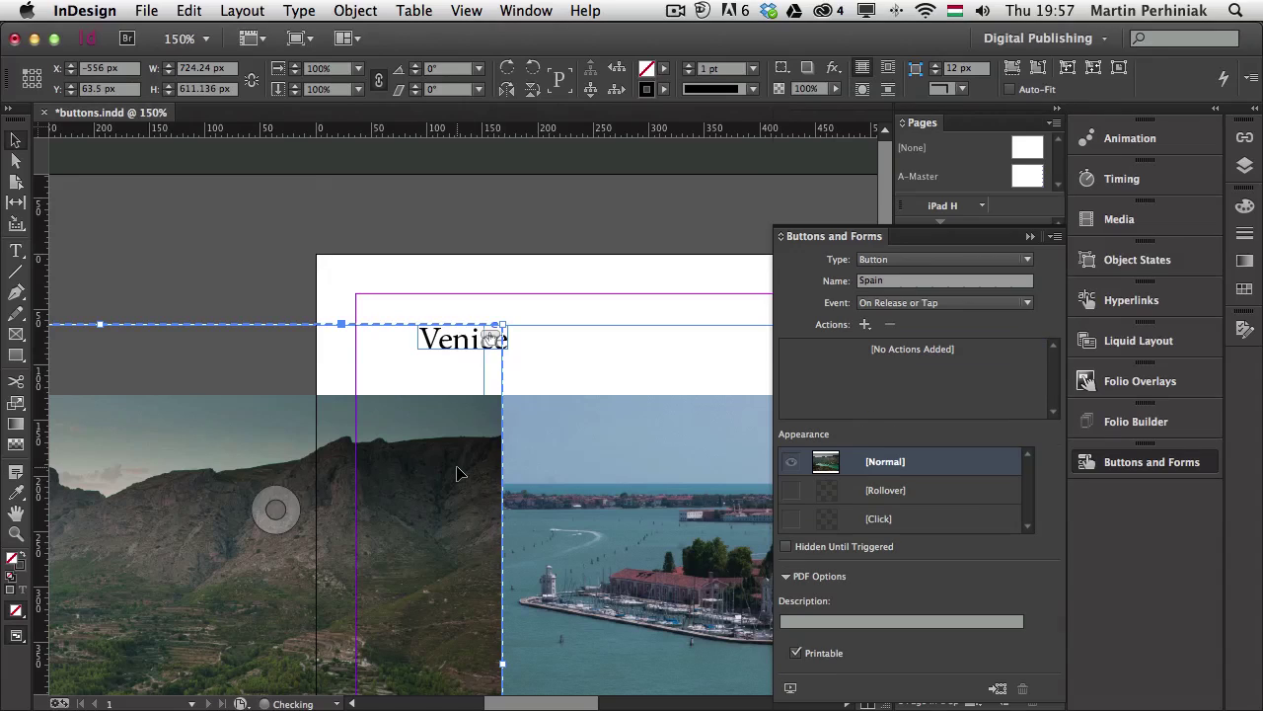
# Step: Rename the Venice text label's button as Venice button
pyautogui.click(452, 343)
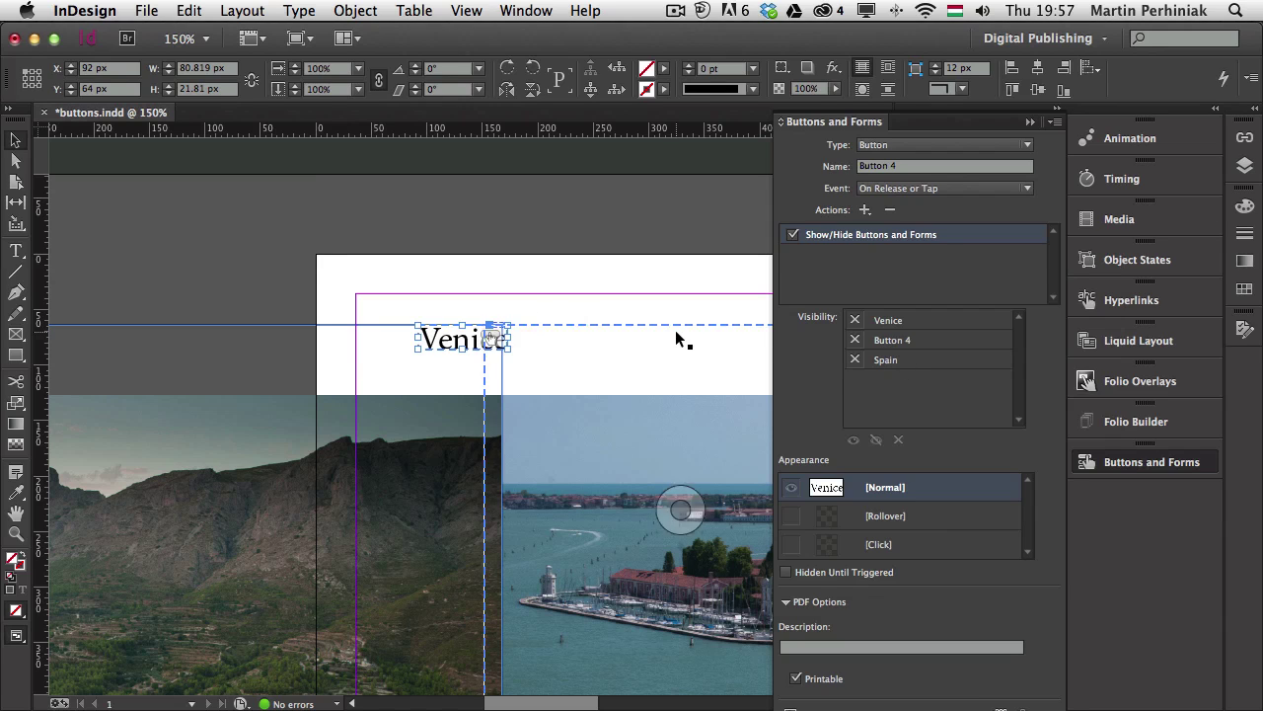
pyautogui.moveTo(911, 164); pyautogui.dragTo(827, 165)
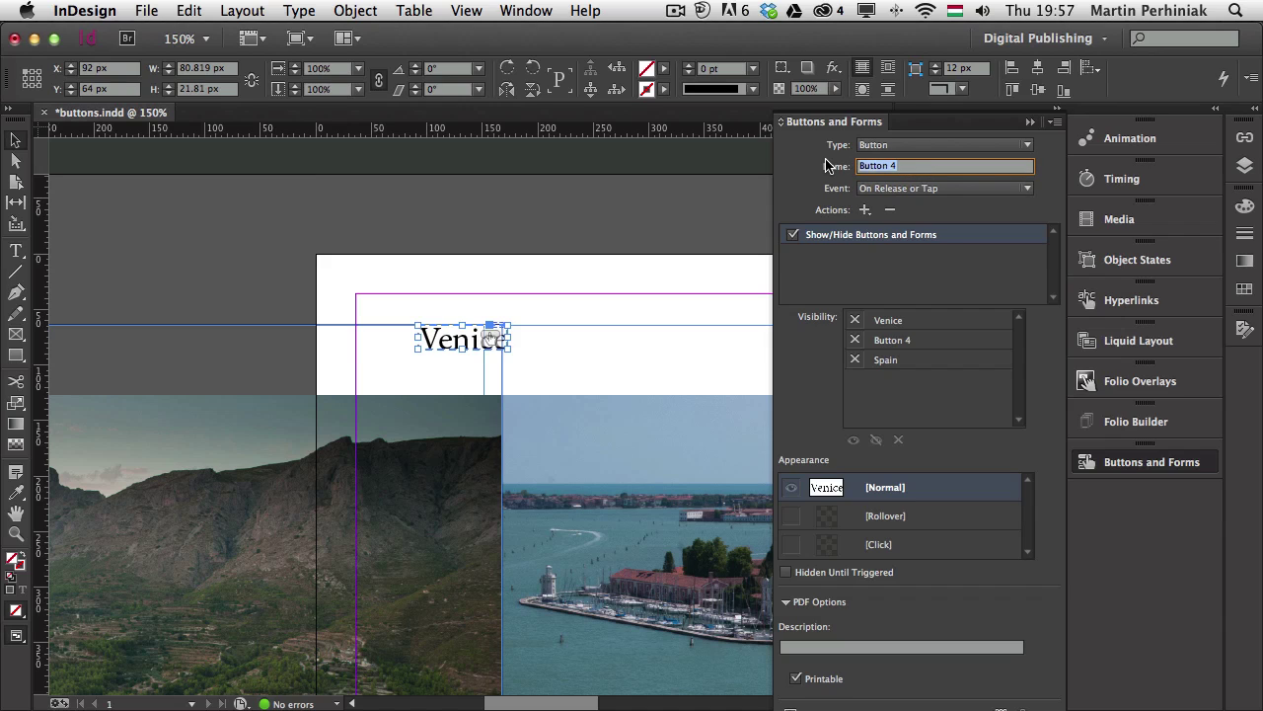
pyautogui.write('Venice butto')
pyautogui.press('Return')
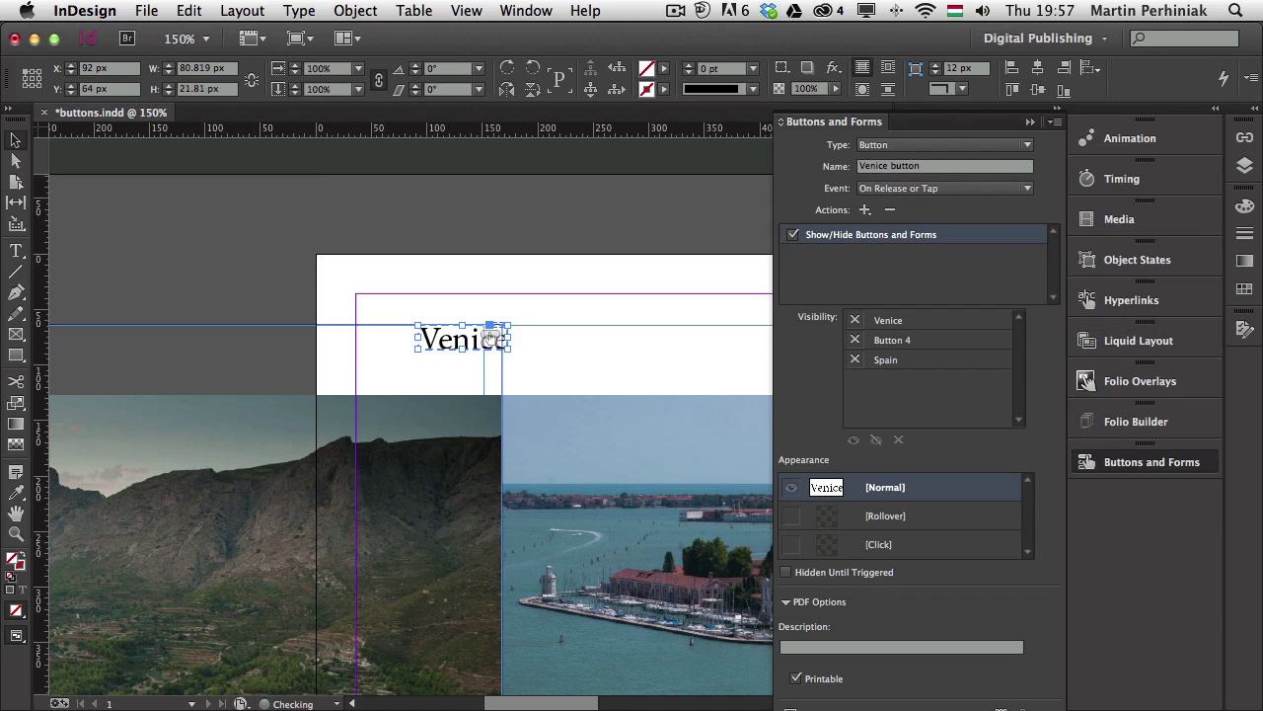
# Step: Convert the Dolomites text label to a button
pyautogui.hscroll(6, 458, 310)
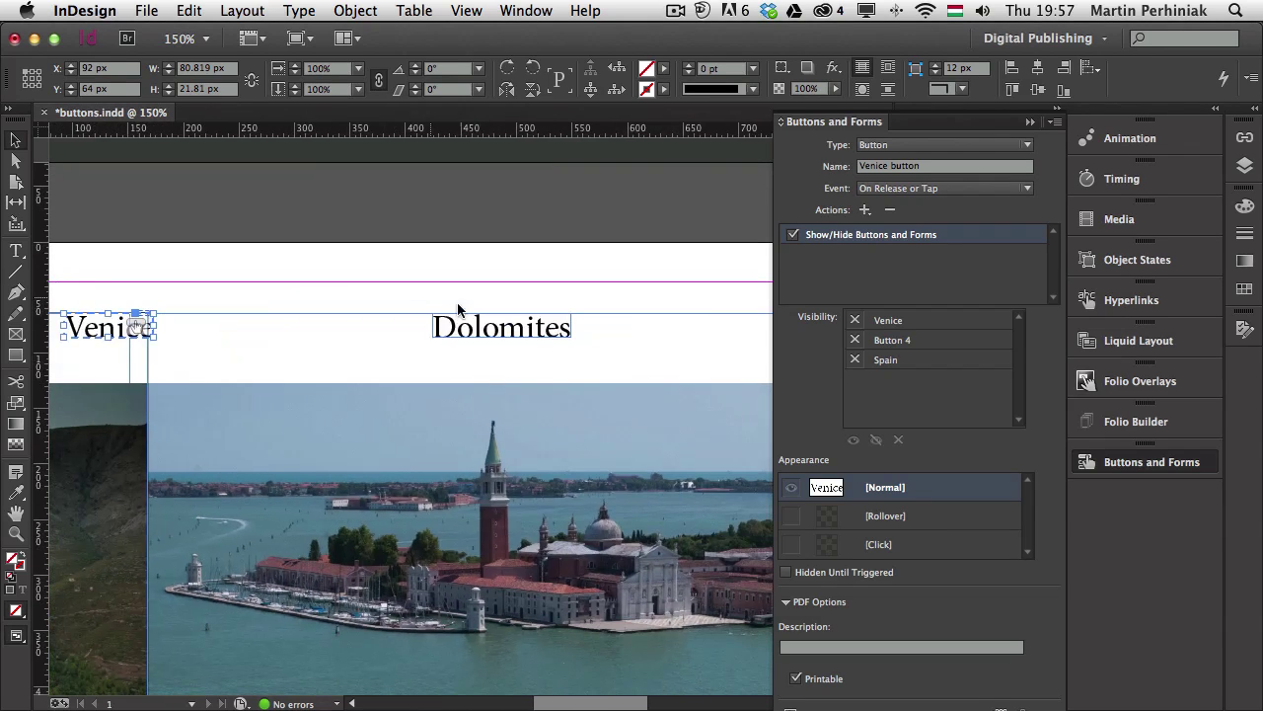
pyautogui.click(493, 330)
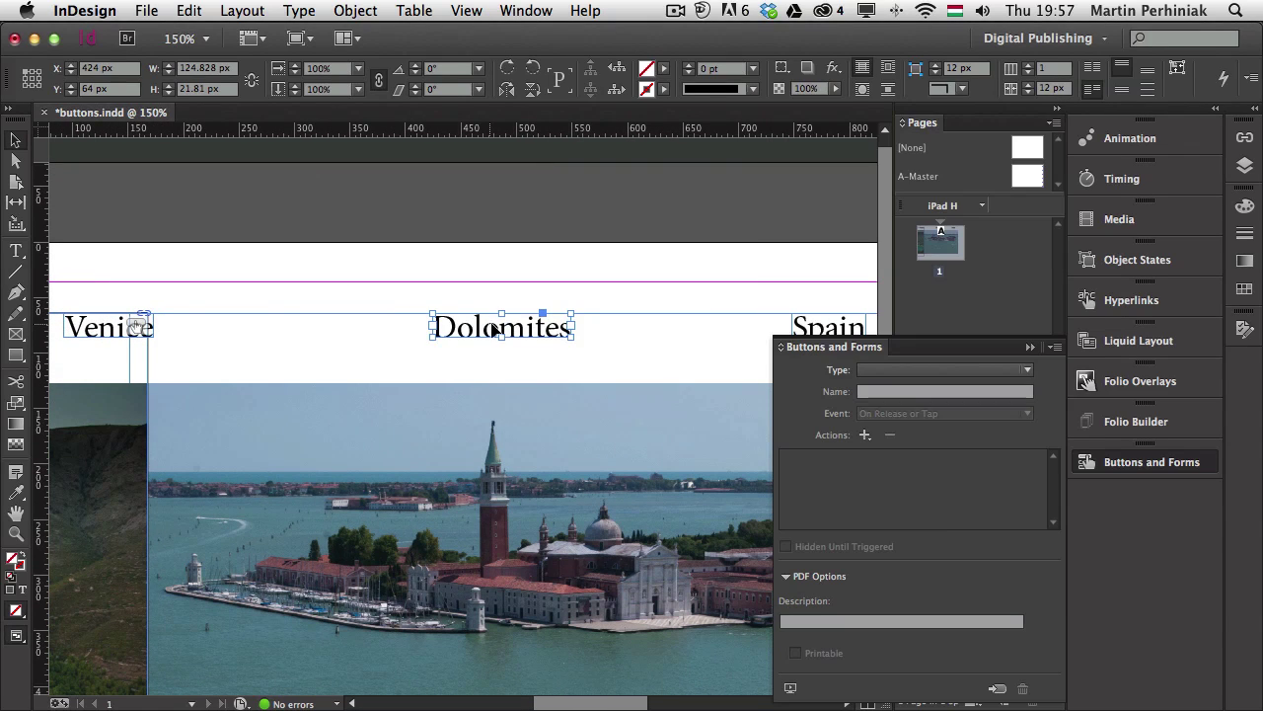
pyautogui.click(894, 372)
pyautogui.click(890, 391)
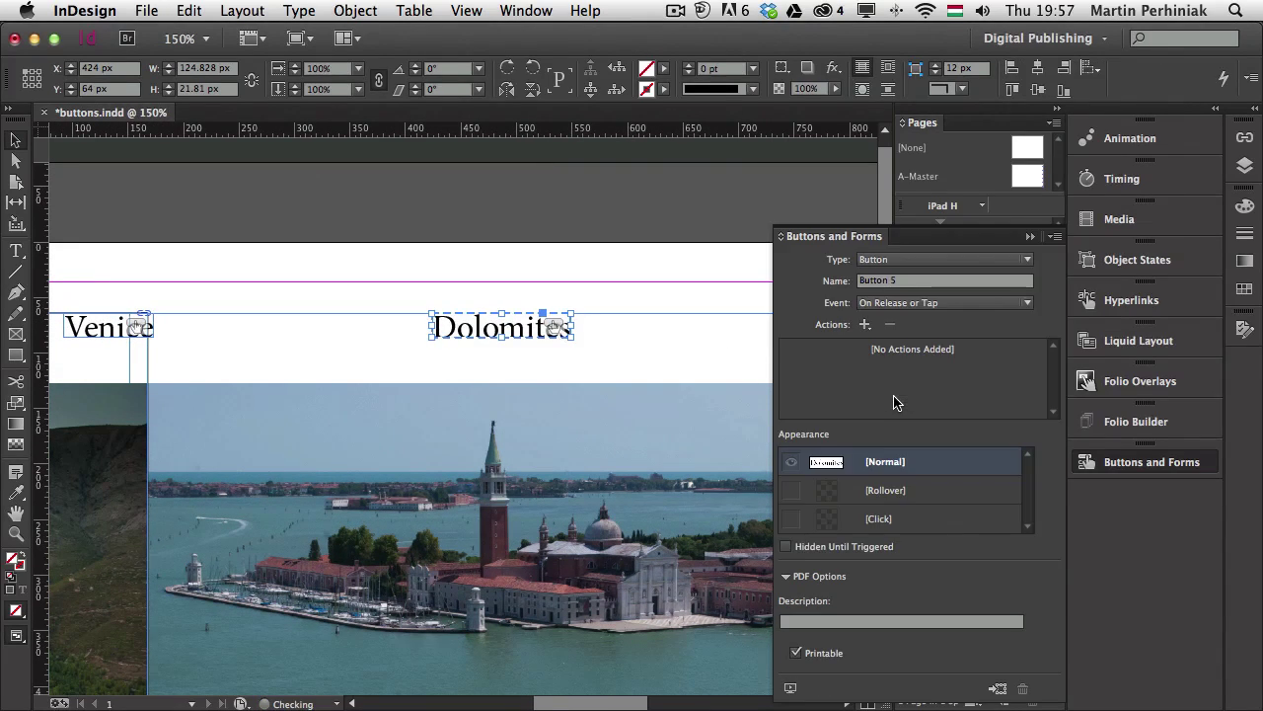
# Step: Rename the Dolomites label's button as Dolomites button and add a Show/Hide Buttons and Forms action to it
pyautogui.click(891, 281)
pyautogui.write('Dolomites b')
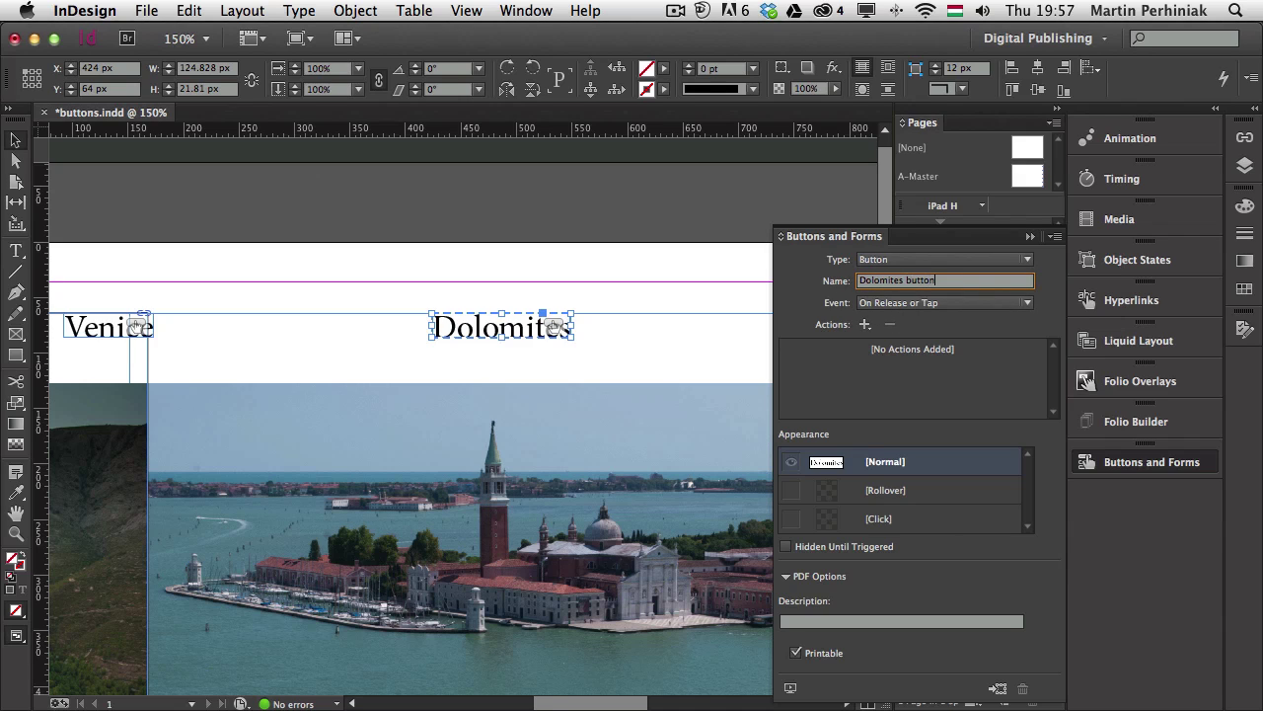
pyautogui.press('Return')
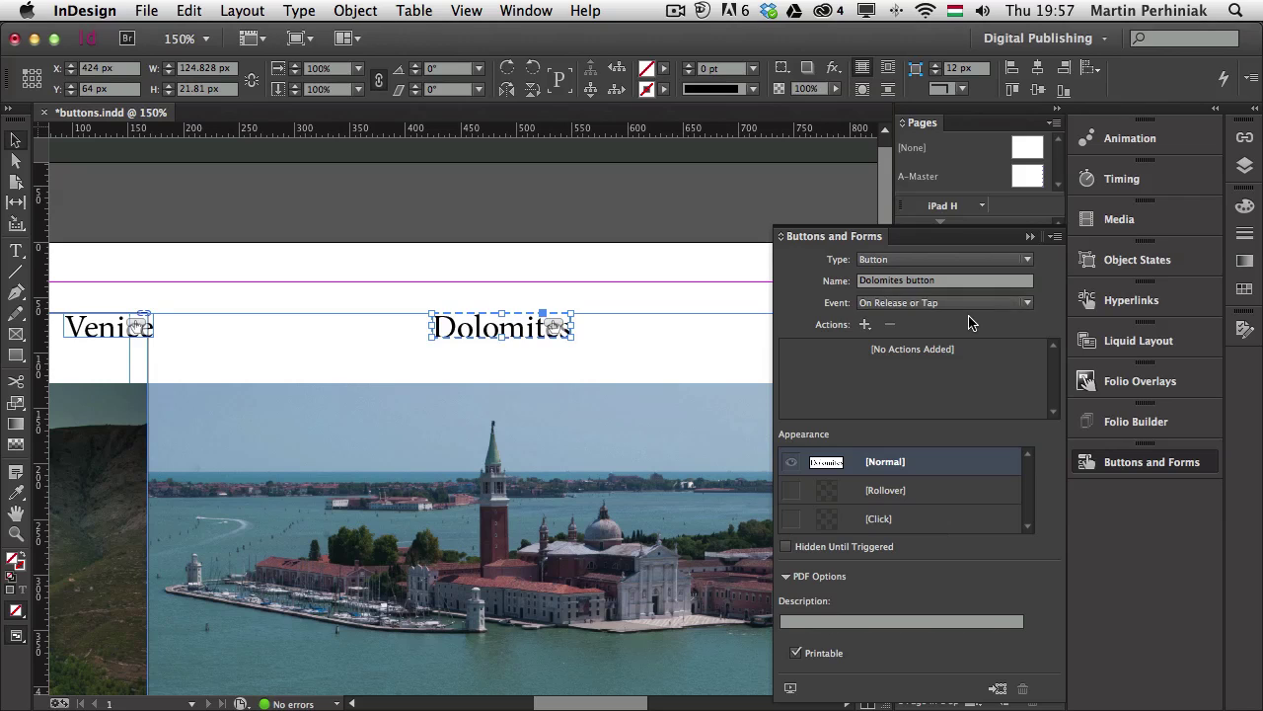
pyautogui.click(865, 324)
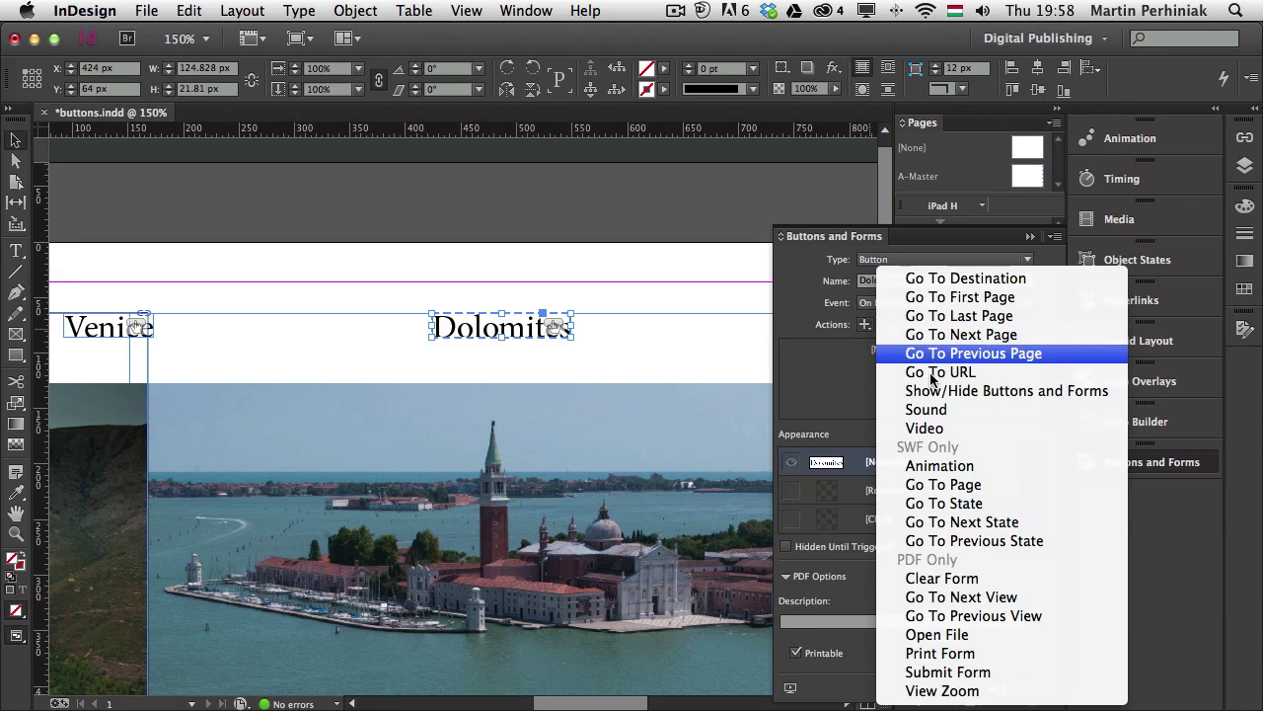
pyautogui.click(958, 393)
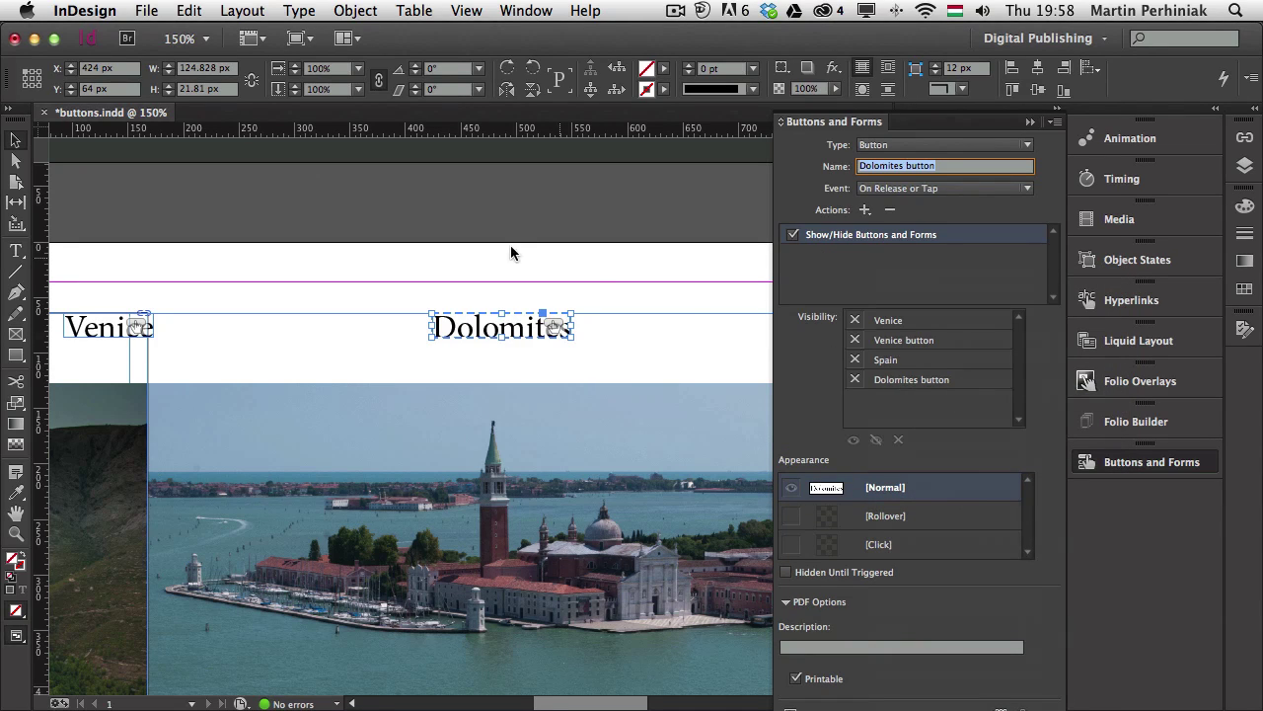
pyautogui.click(606, 266)
# Step: Convert the Spain text label to a button
pyautogui.hscroll(5, 349, 231)
pyautogui.click(484, 281)
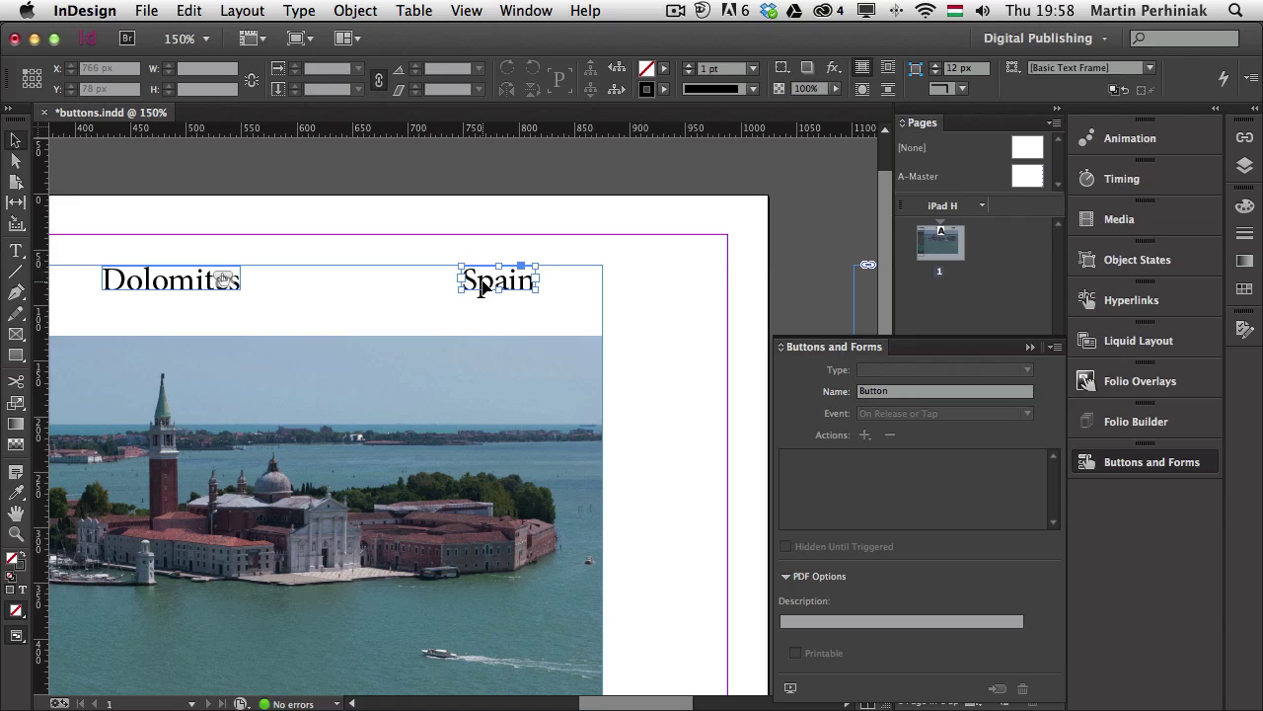
pyautogui.click(910, 373)
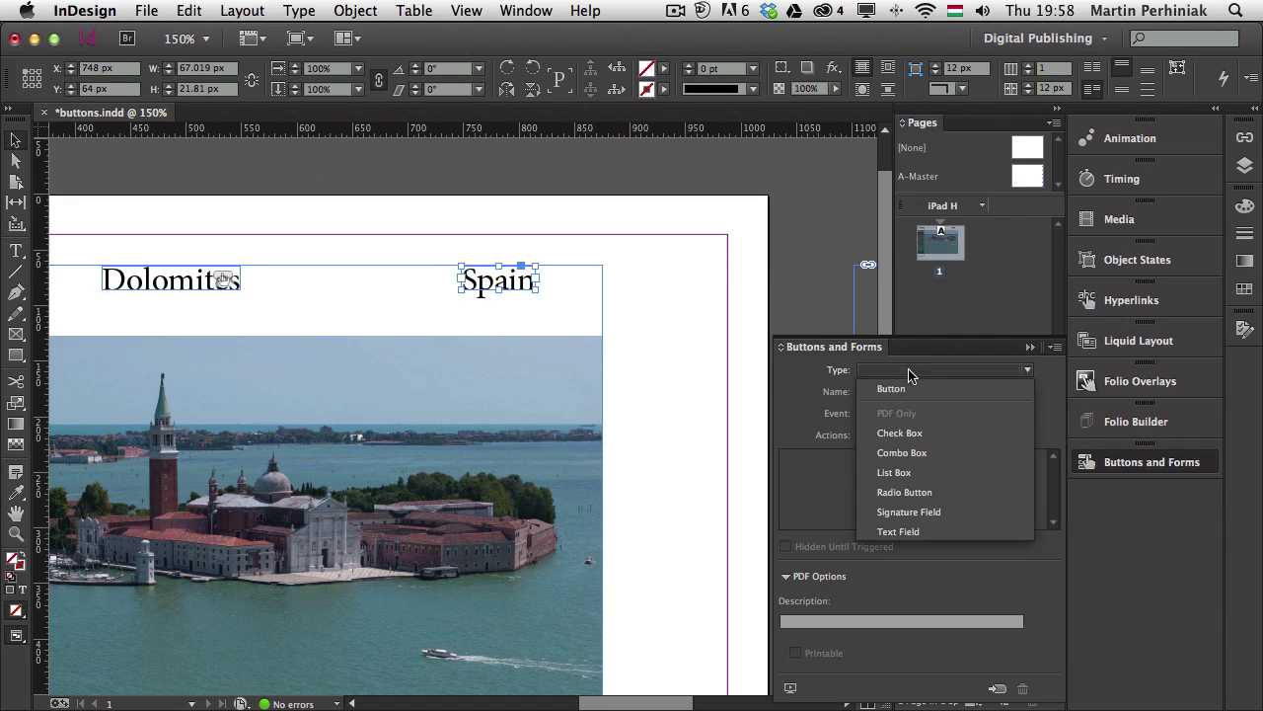
pyautogui.click(890, 389)
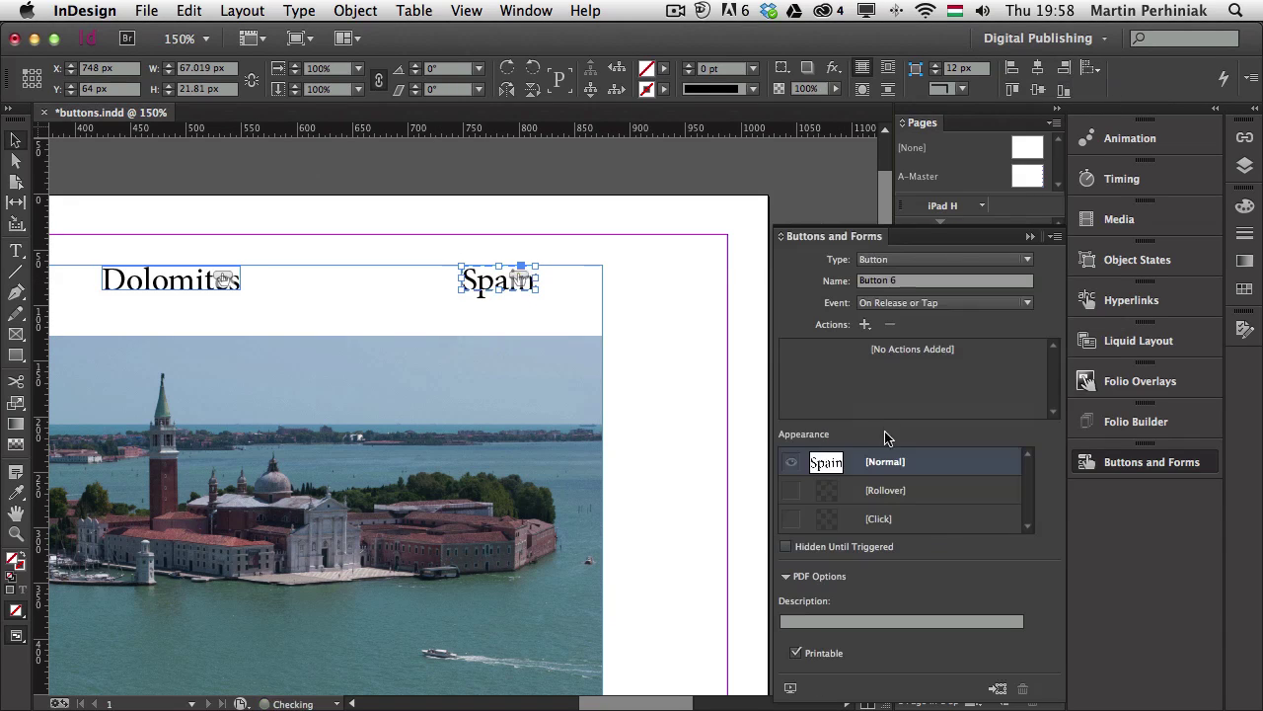
# Step: Rename the Spain label's button as Spain button and add a Show/Hide Buttons and Forms action to it
pyautogui.click(916, 282)
pyautogui.write('Spain b')
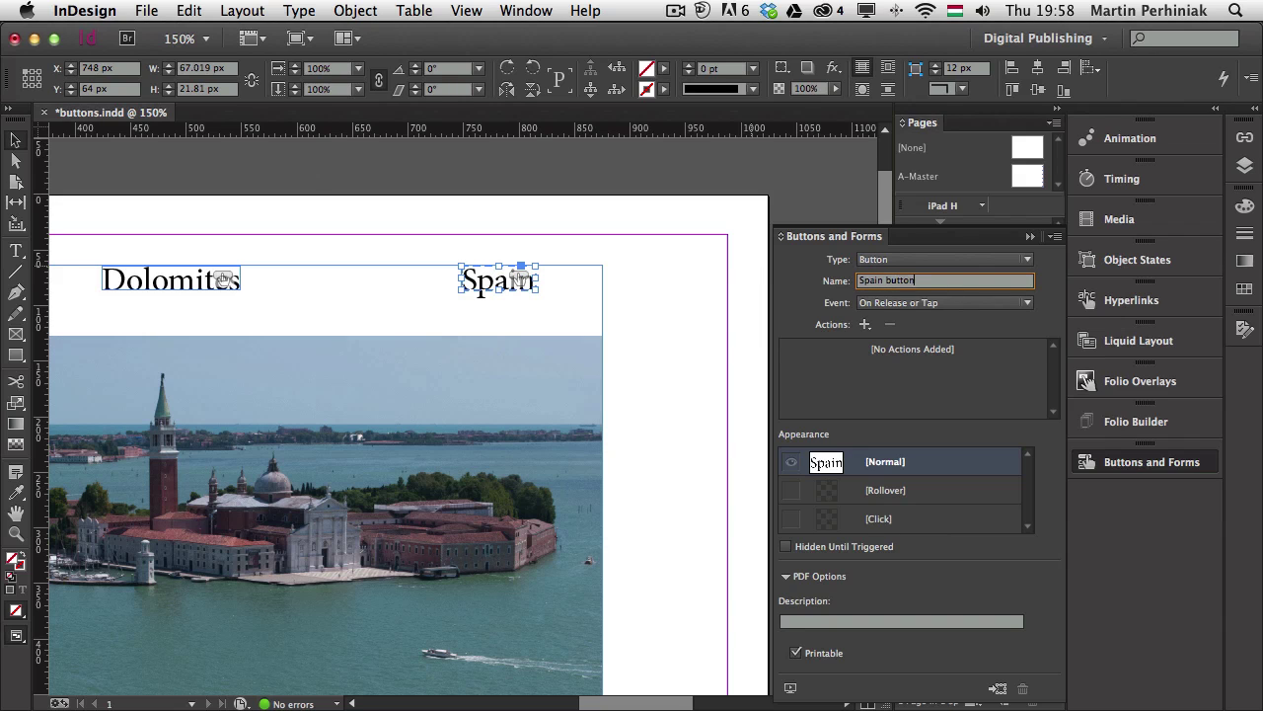
pyautogui.click(865, 324)
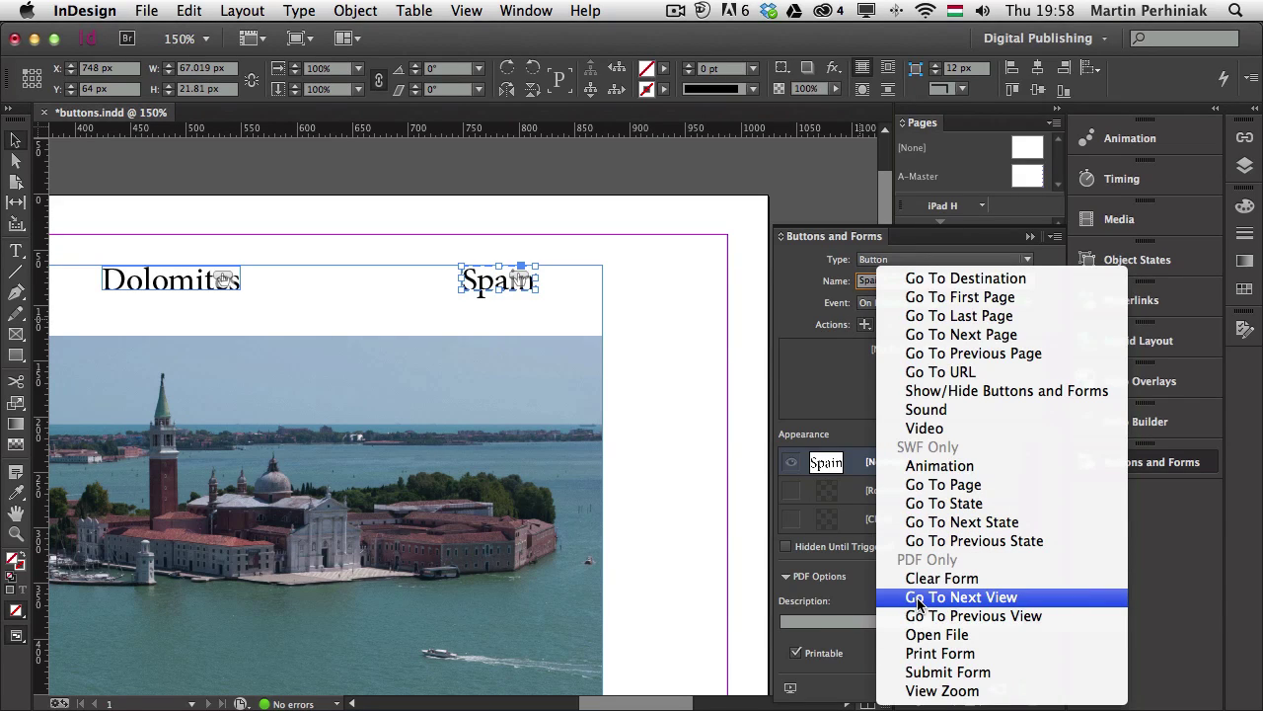
pyautogui.click(937, 392)
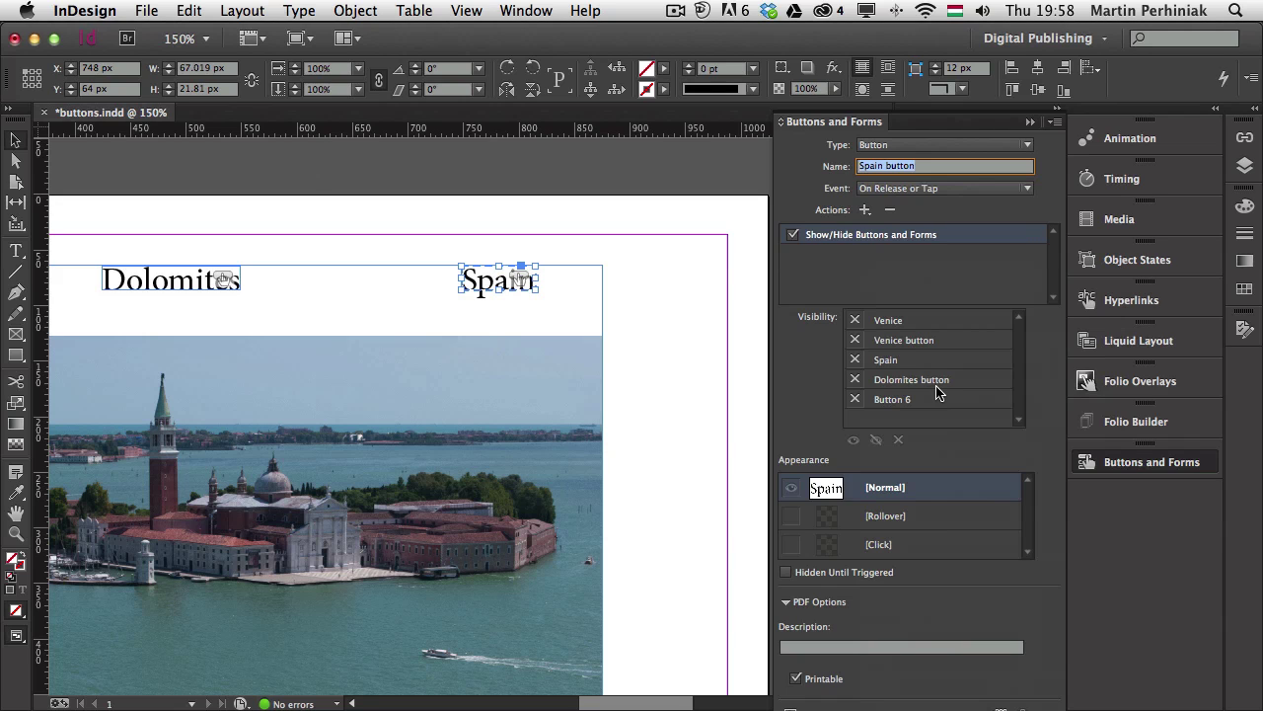
# Step: Move the Dolomites mountain photo onto the page below the text labels, at about X 152 px, Y 64 px
pyautogui.press('super+minus')
pyautogui.press('super+minus')
pyautogui.click(686, 340)
pyautogui.moveTo(619, 348); pyautogui.dragTo(369, 332)
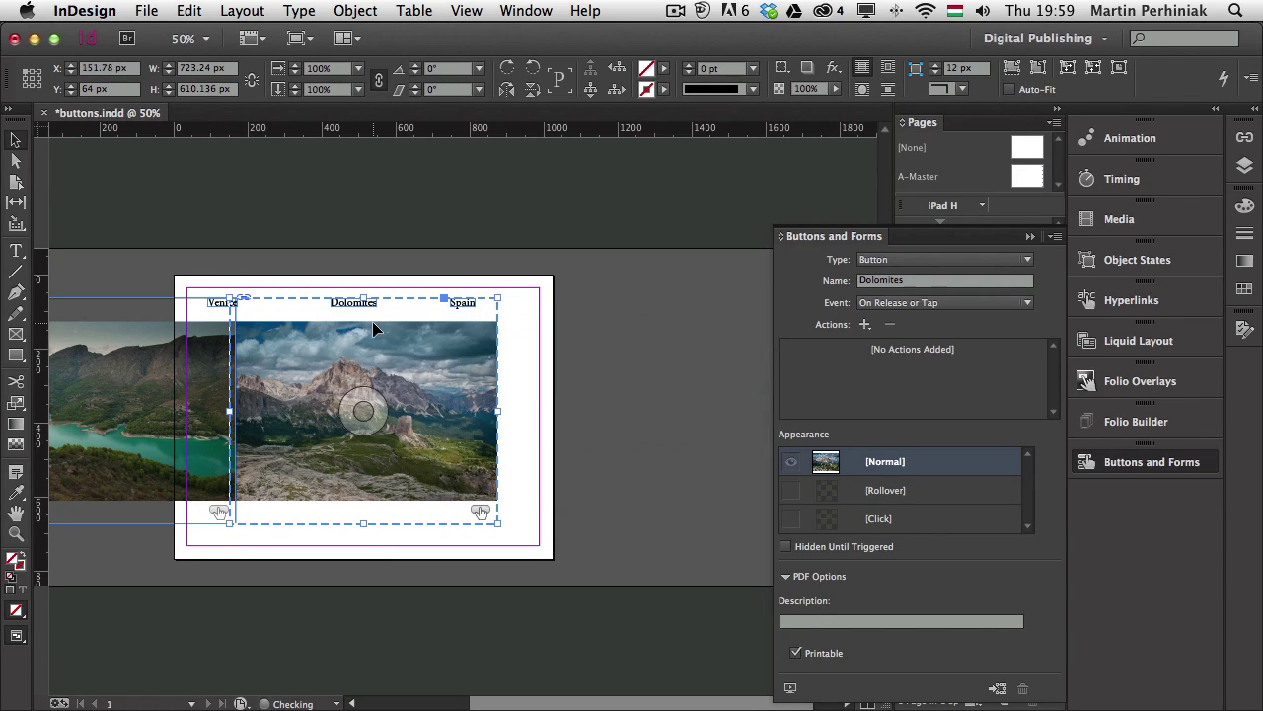
# Step: Align the lake and mountain photos by their horizontal centres, using Align to Page so they stack centred on the page
pyautogui.keyDown('shift'); pyautogui.click(128, 385); pyautogui.keyUp('shift')
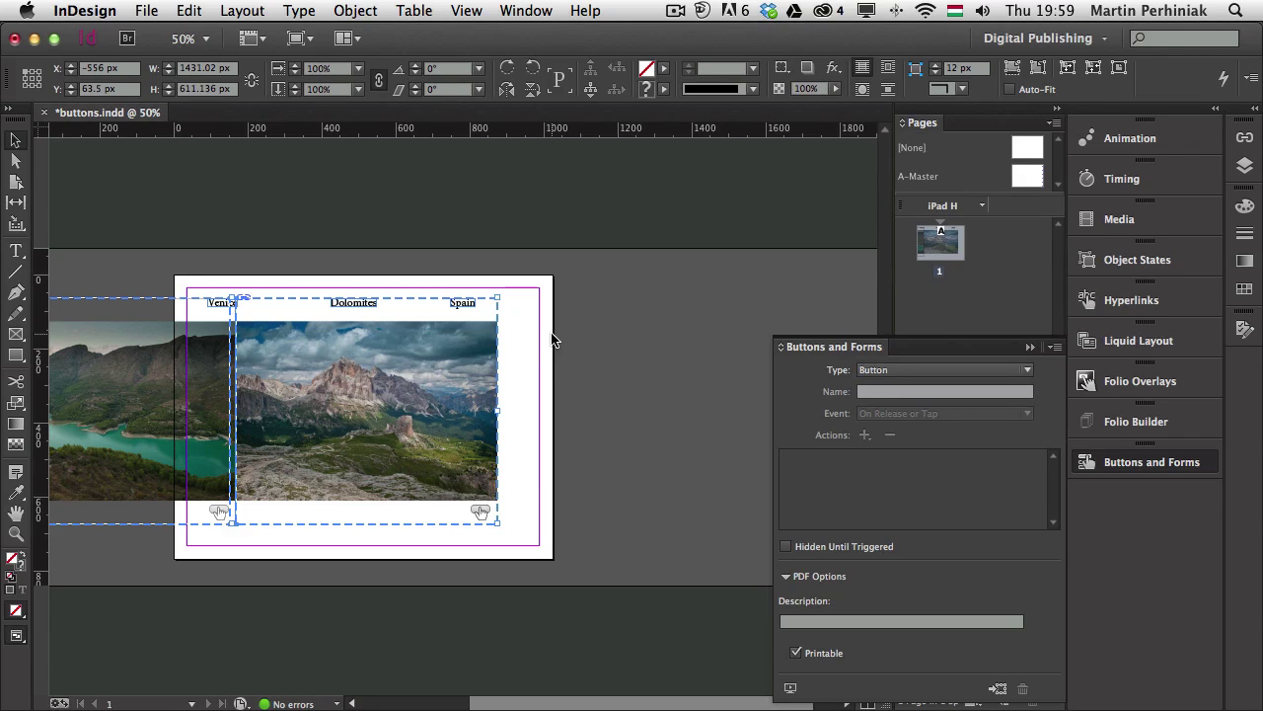
pyautogui.click(526, 11)
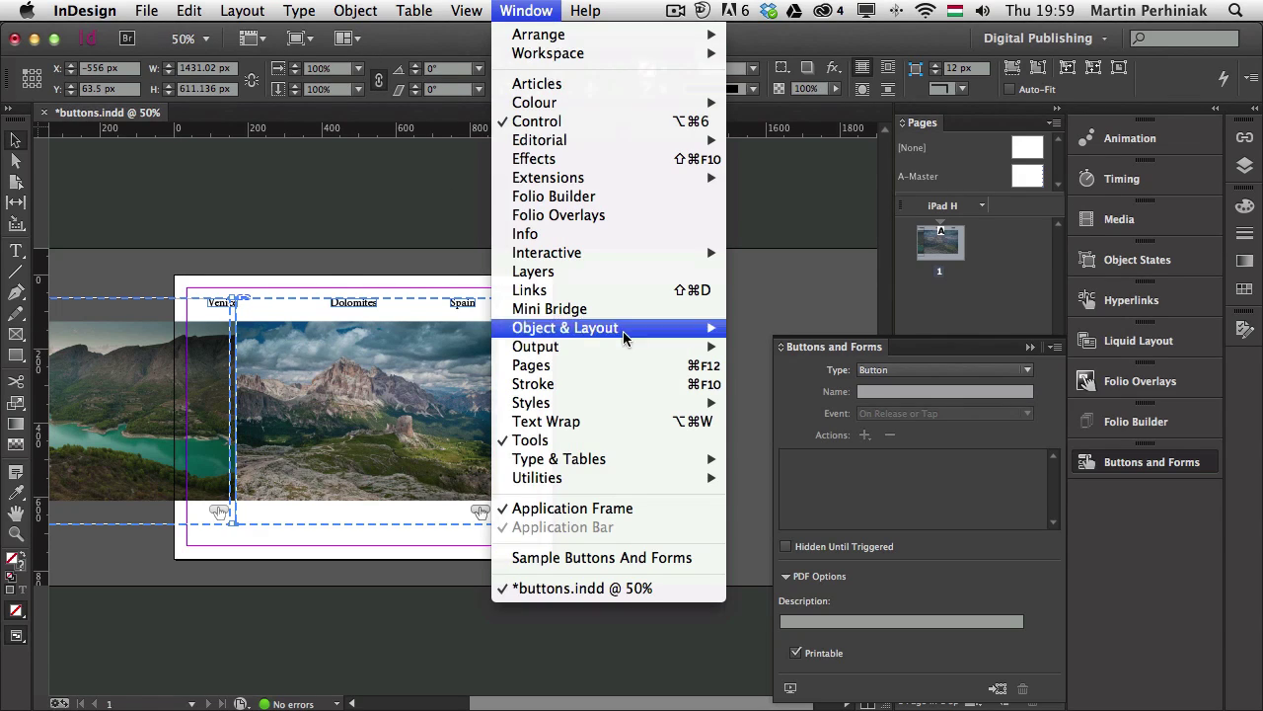
pyautogui.moveTo(626, 337)
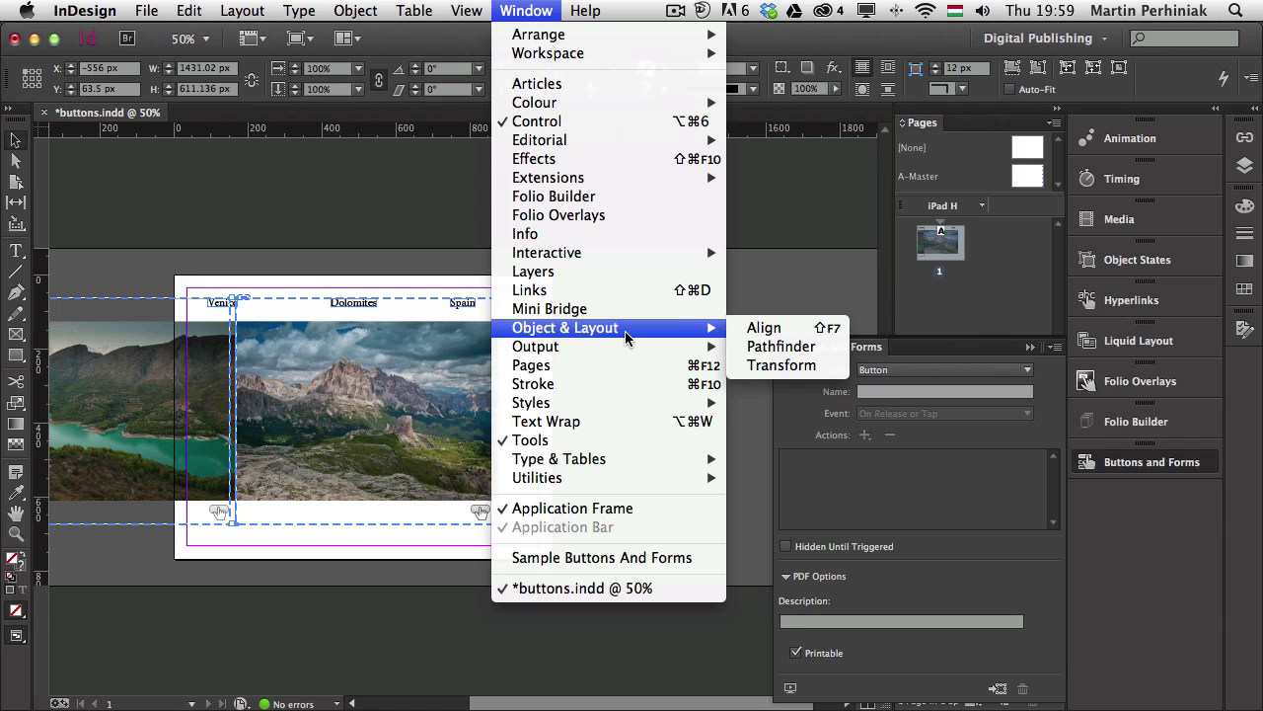
pyautogui.click(789, 329)
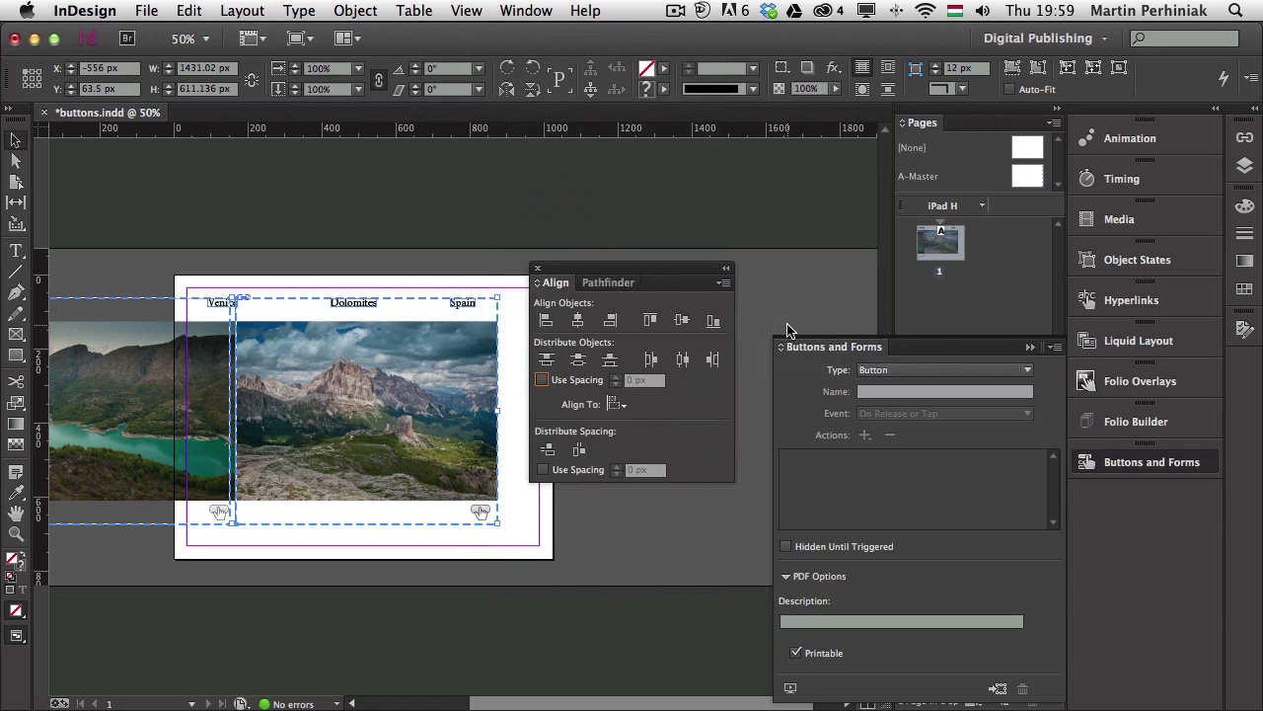
pyautogui.click(577, 323)
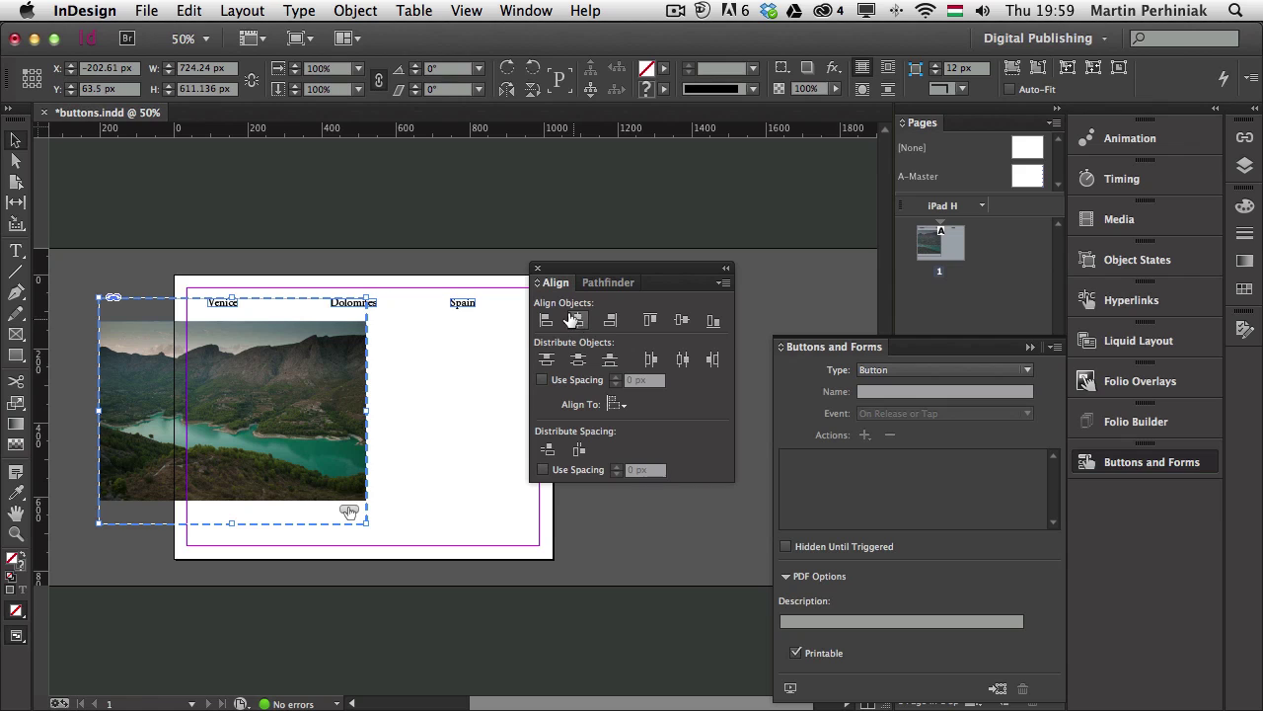
pyautogui.click(616, 404)
pyautogui.click(705, 467)
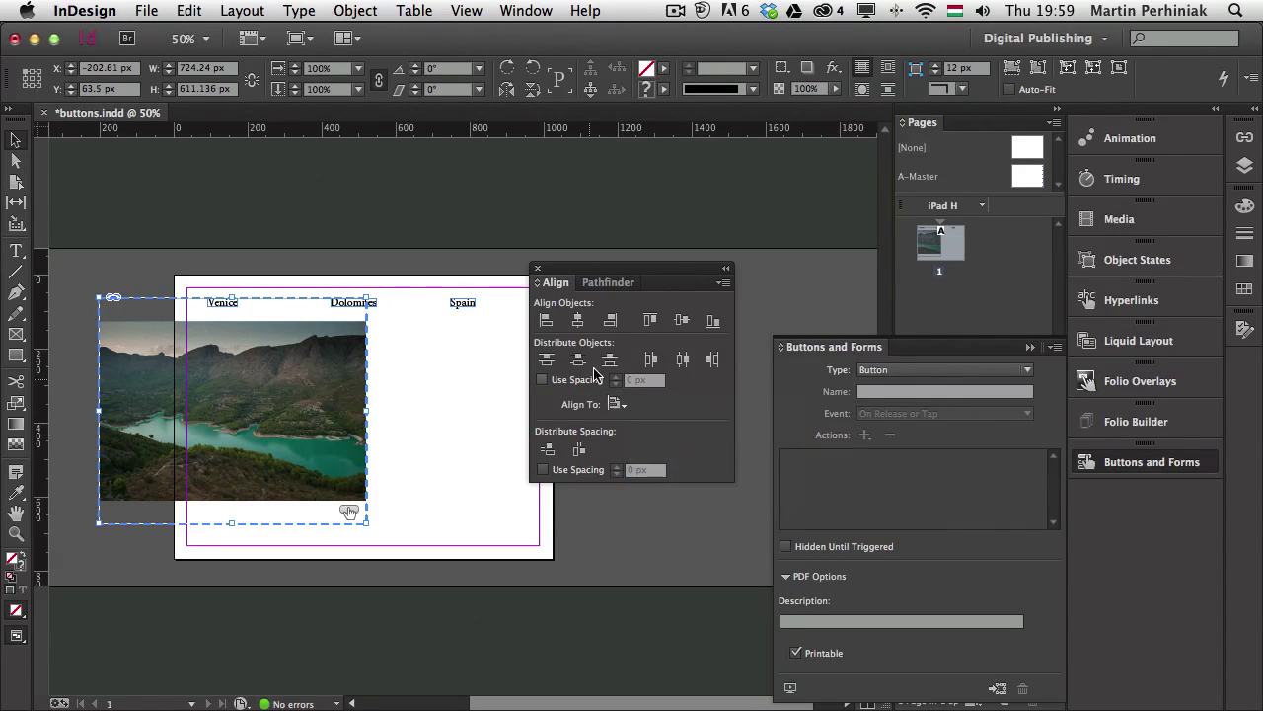
pyautogui.click(578, 323)
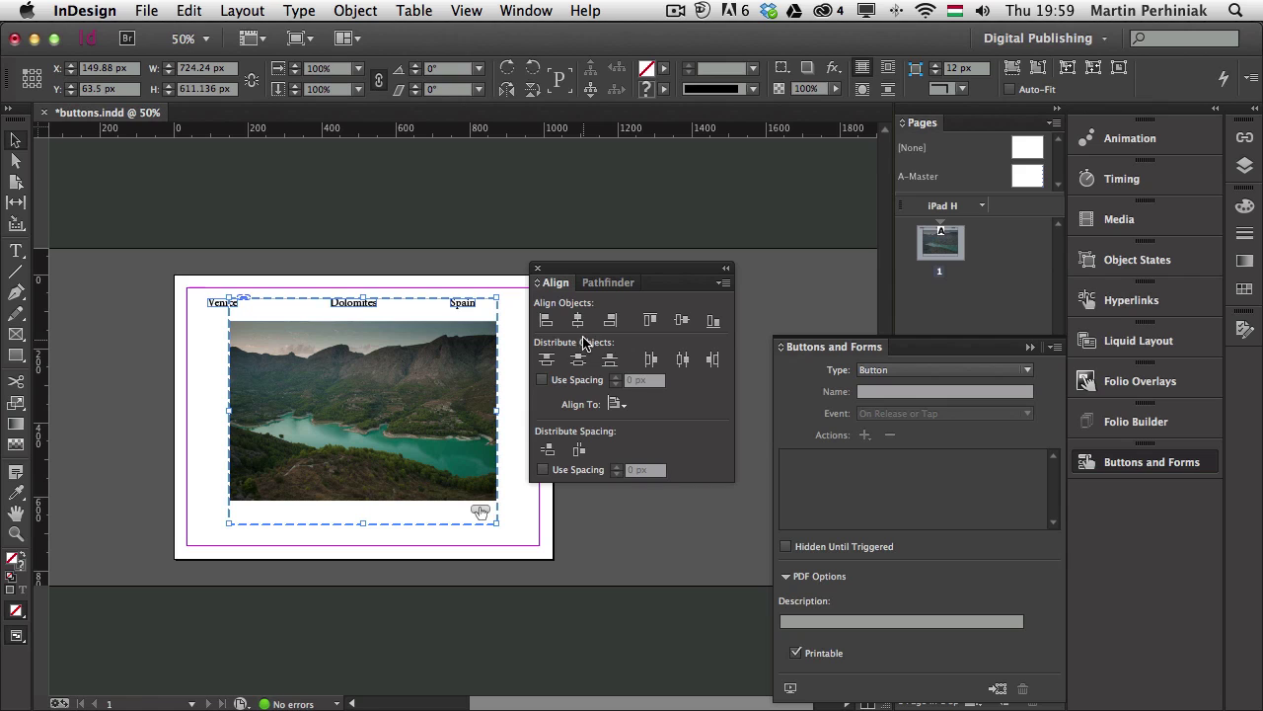
pyautogui.click(536, 269)
# Step: Try to distribute the Venice, Dolomites and Spain text buttons by horizontal centres relative to the page
pyautogui.click(222, 302)
pyautogui.keyDown('shift'); pyautogui.click(351, 302); pyautogui.keyUp('shift')
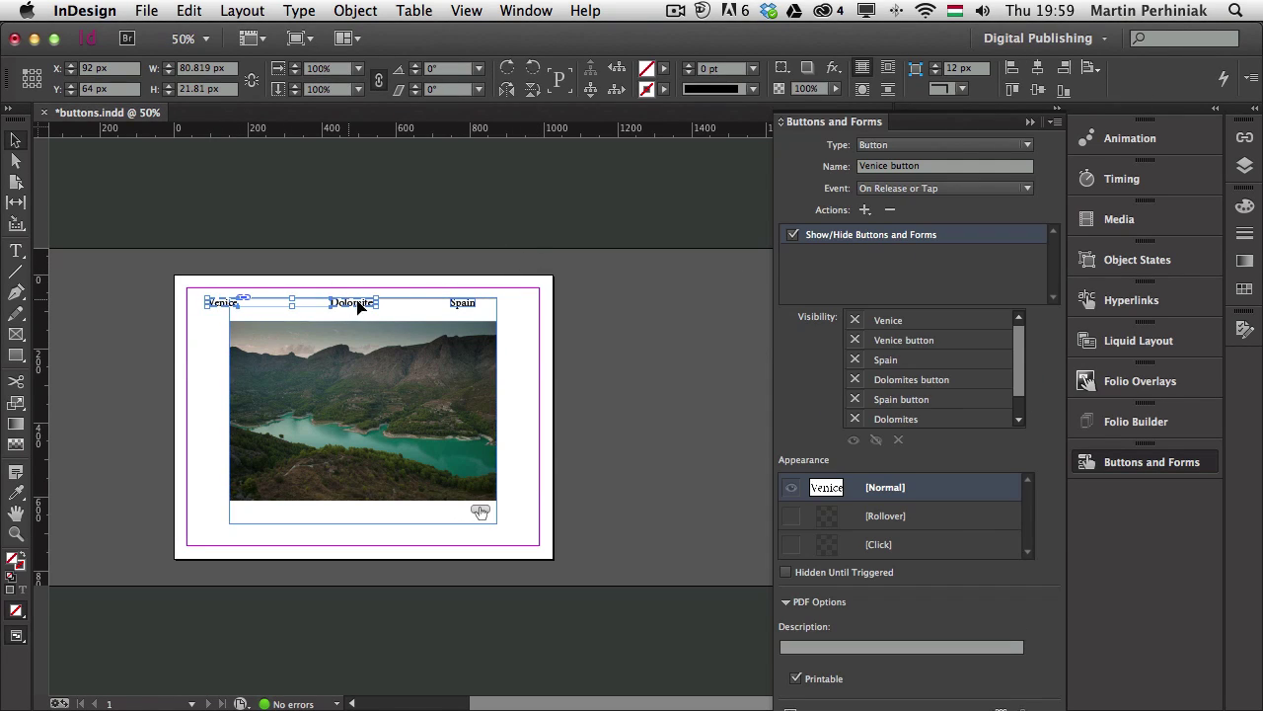
pyautogui.keyDown('shift'); pyautogui.click(468, 307); pyautogui.keyUp('shift')
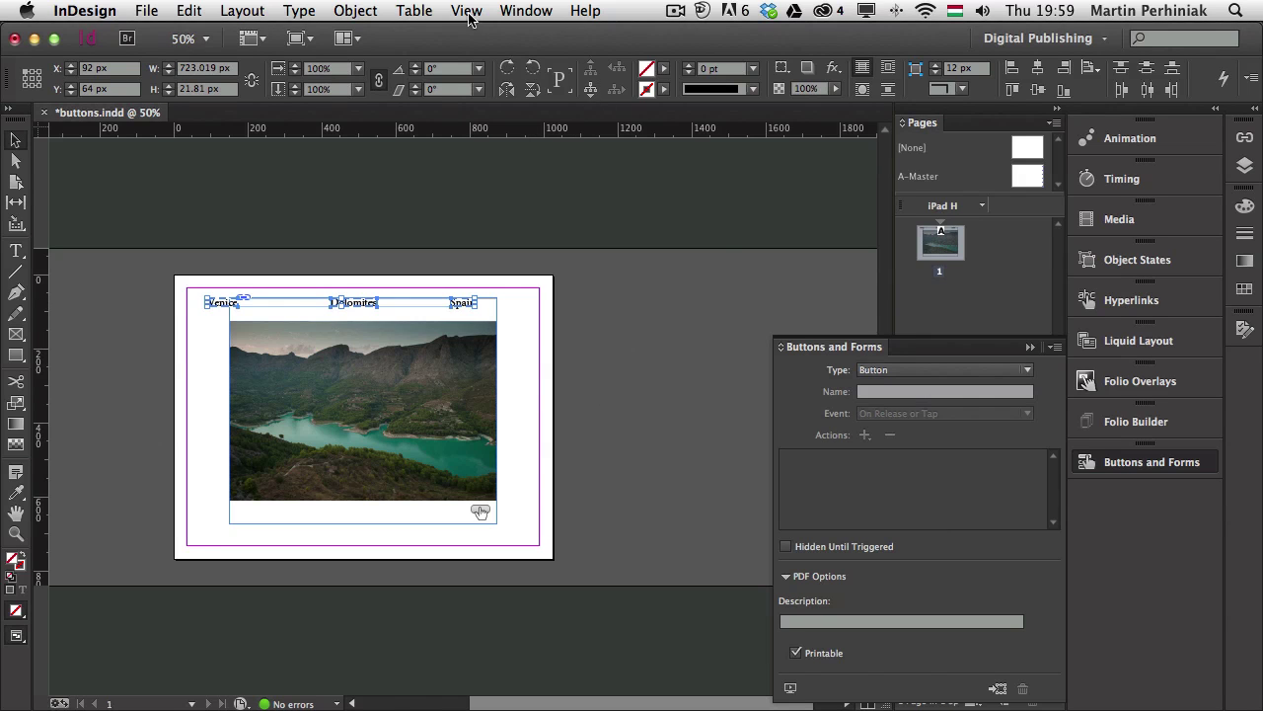
pyautogui.click(508, 11)
pyautogui.moveTo(576, 354)
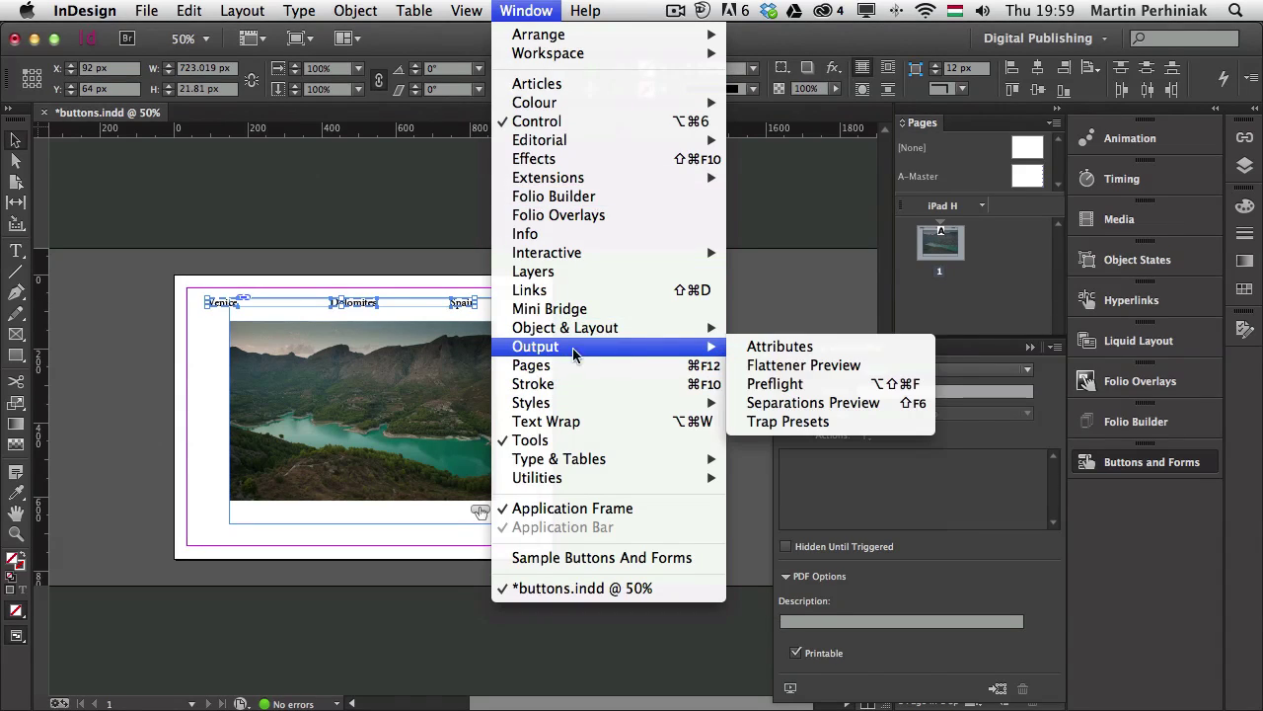
pyautogui.moveTo(640, 330)
pyautogui.click(819, 332)
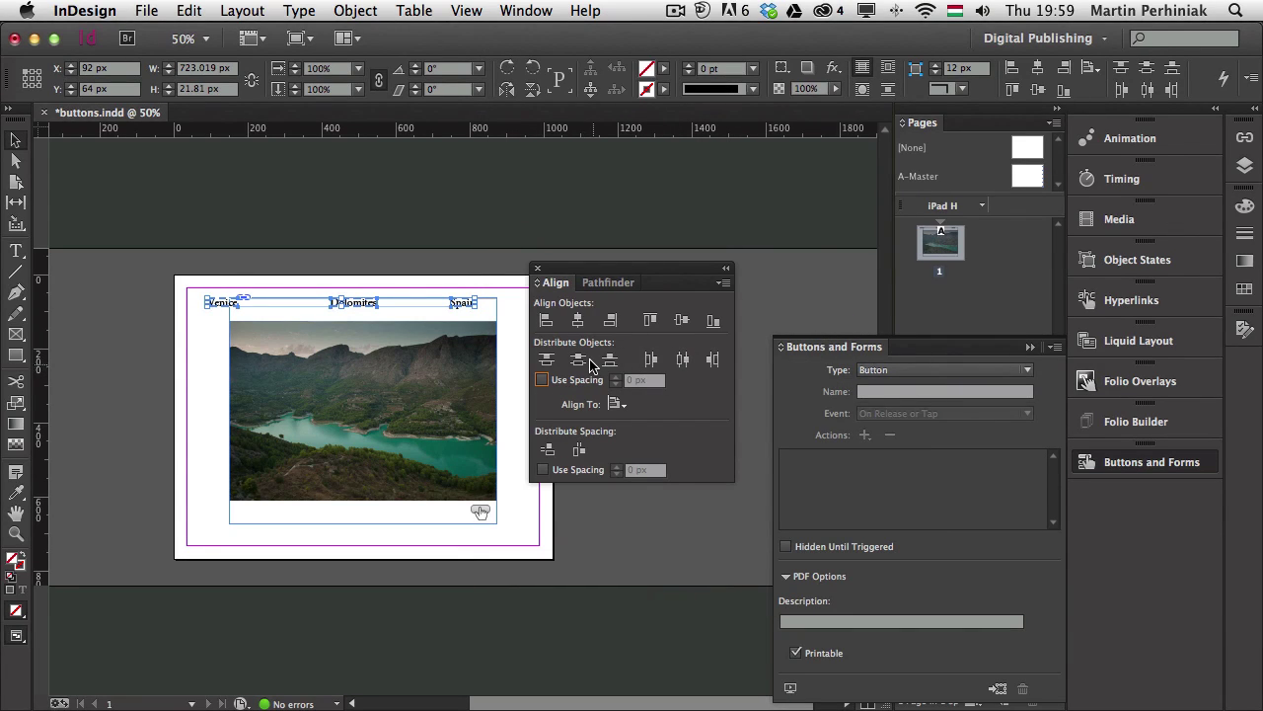
pyautogui.click(683, 360)
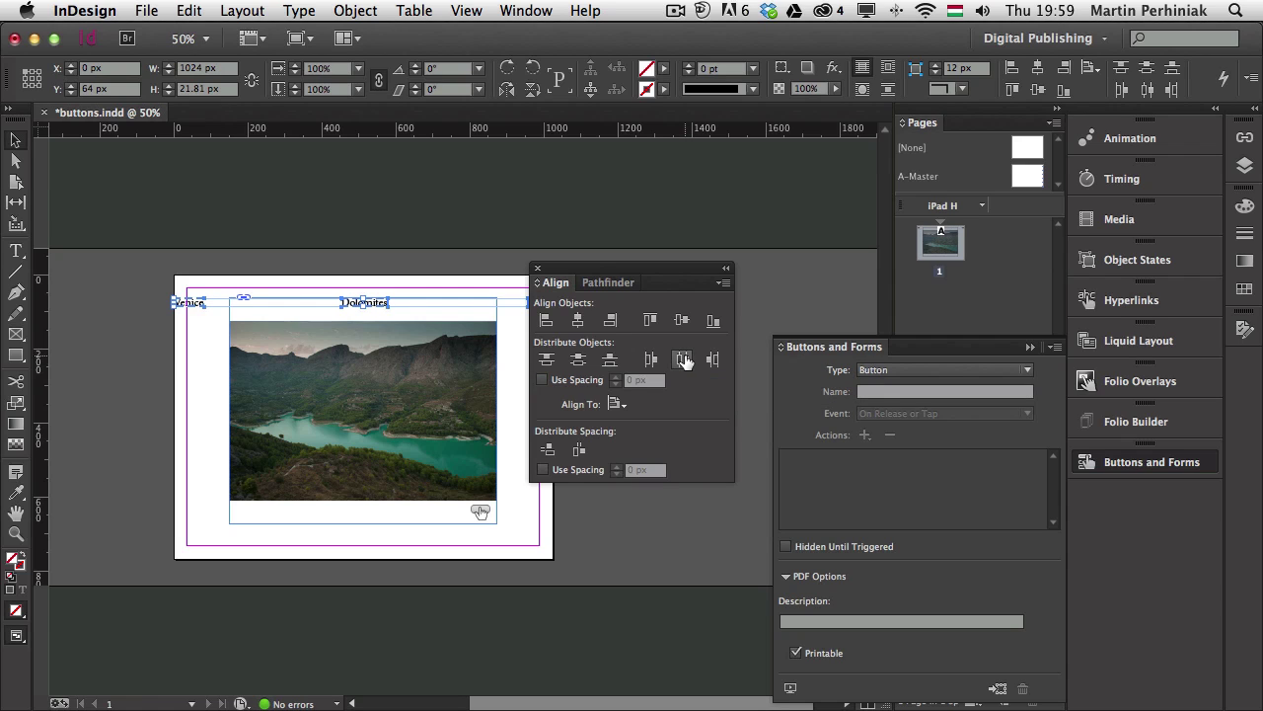
# Step: Undo the page-wide distribution and distribute the three text buttons by horizontal centres with Align to Selection
pyautogui.moveTo(642, 269); pyautogui.dragTo(714, 263)
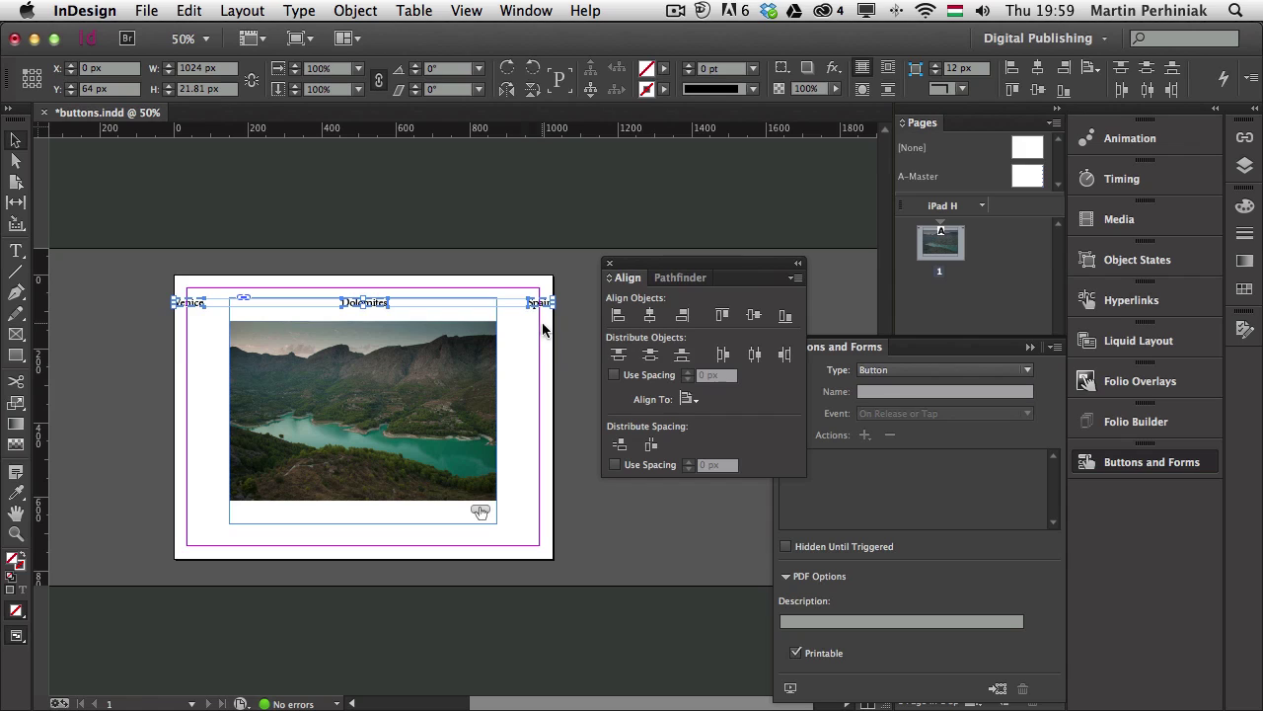
pyautogui.press('super+z')
pyautogui.click(689, 399)
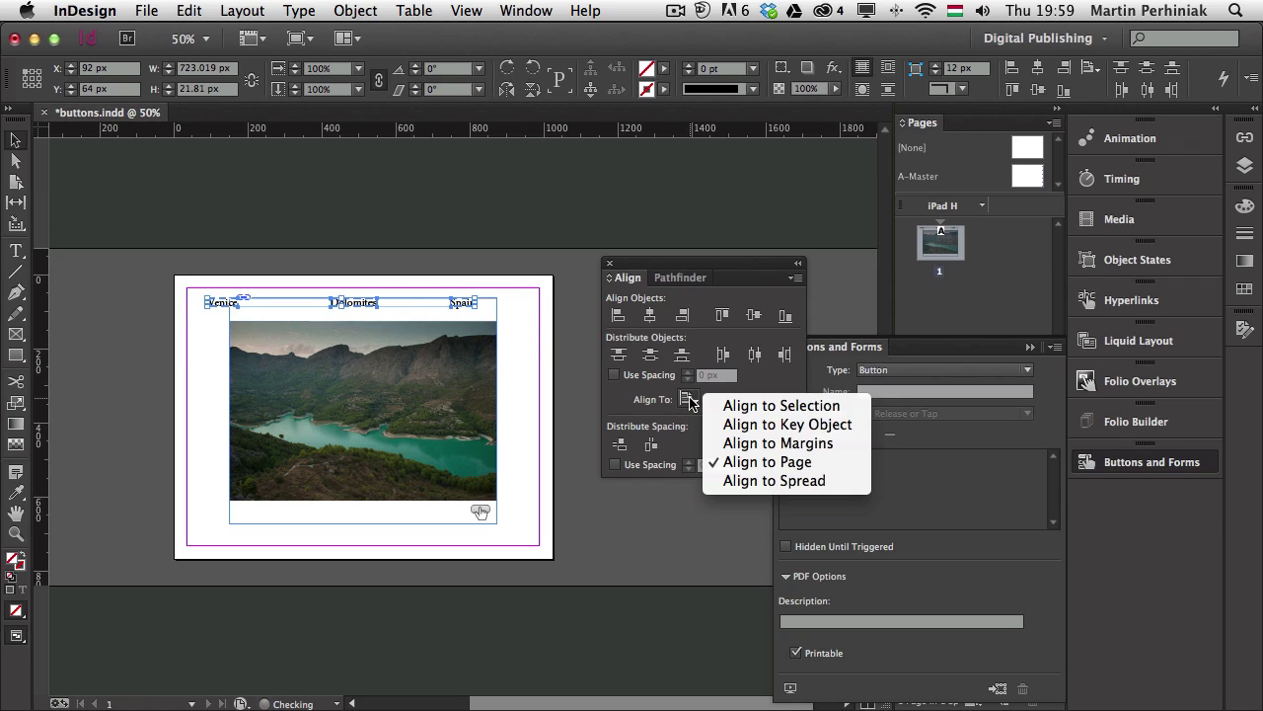
pyautogui.click(758, 411)
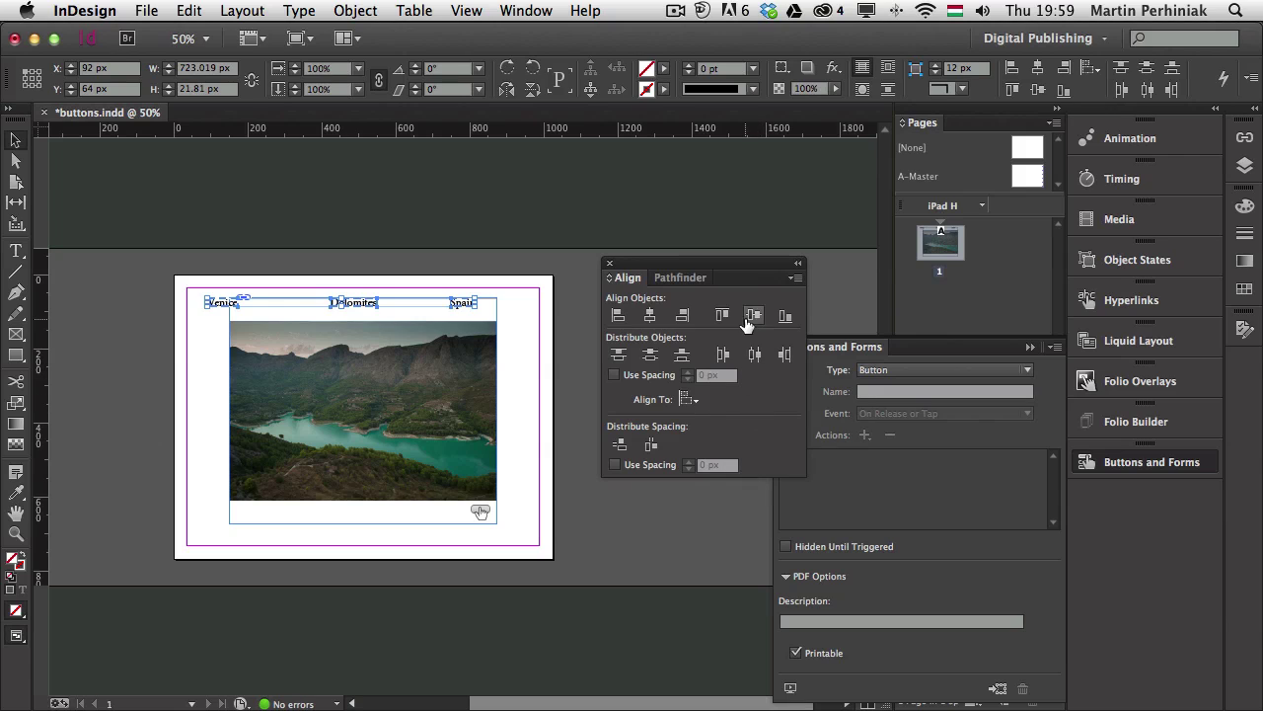
pyautogui.click(754, 355)
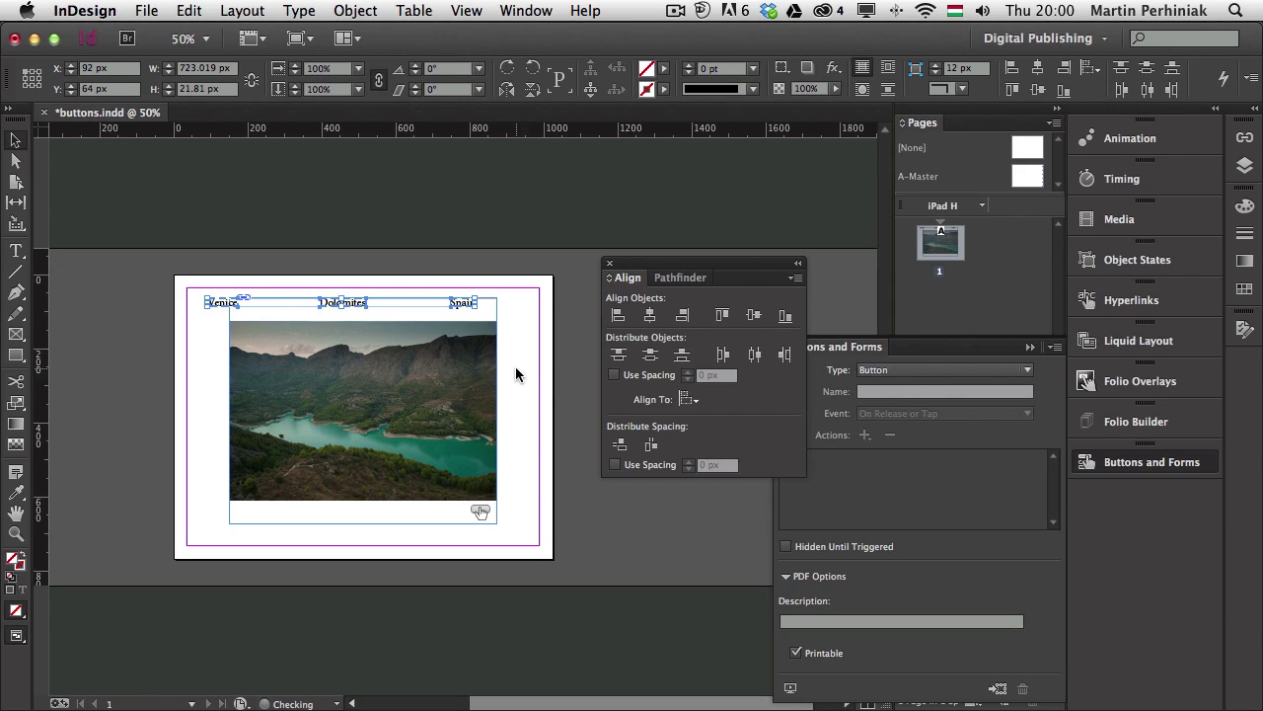
# Step: Nudge the three text buttons right and down to about X 149 px, Y 70 px, lining them up with the photo's width
pyautogui.press('Right')
pyautogui.press('Right')
pyautogui.press('Right')
pyautogui.press('Right')
pyautogui.press('Right')
pyautogui.press('Right')
pyautogui.press('Right')
pyautogui.press('Right')
pyautogui.press('Right')
pyautogui.press('Right')
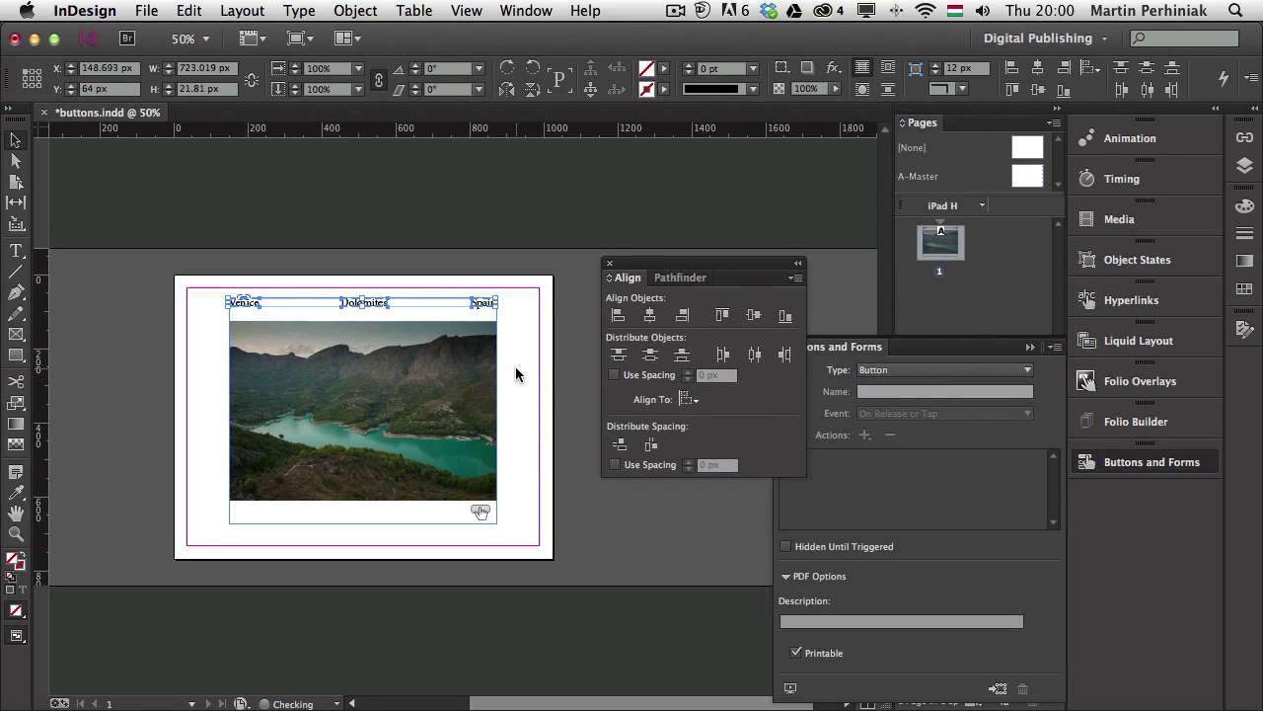
pyautogui.press('Down')
pyautogui.press('Down')
pyautogui.press('Down')
pyautogui.press('Down')
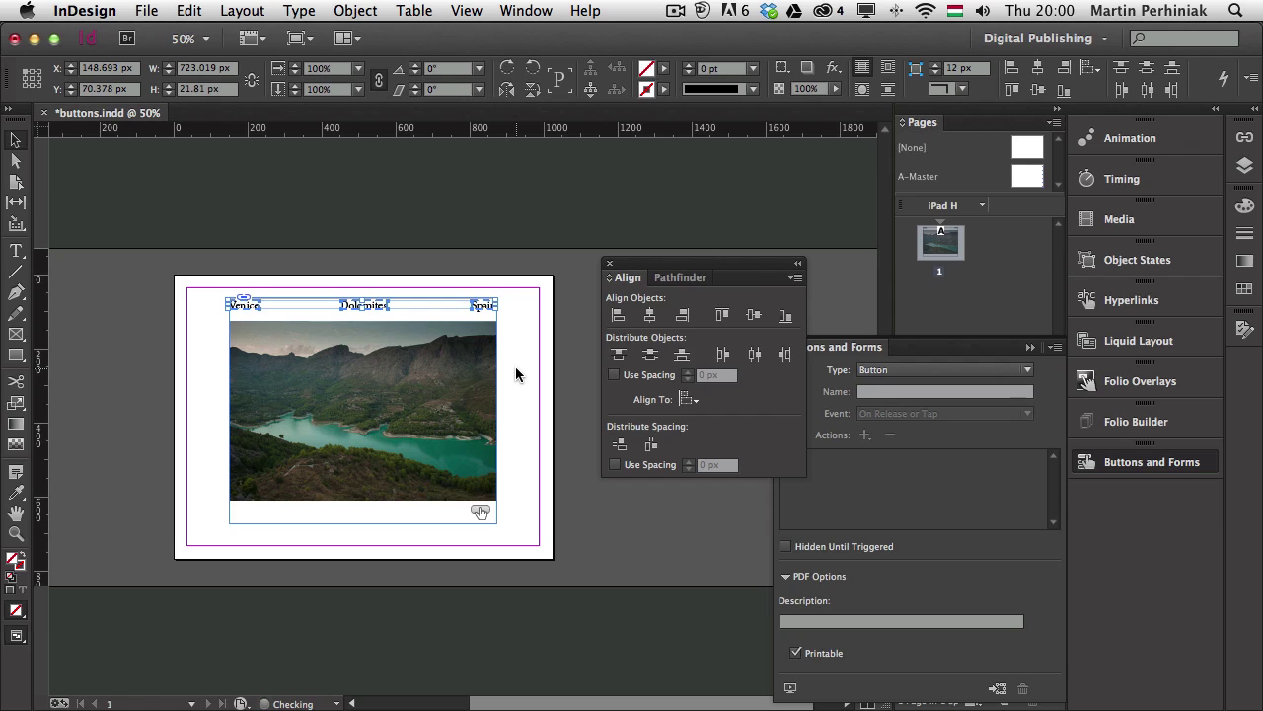
# Step: Nudge the stacked photos down to about Y 85 px, then close the Align options and deselect everything
pyautogui.moveTo(515, 373); pyautogui.dragTo(227, 424)
pyautogui.press('Down')
pyautogui.press('Down')
pyautogui.press('Down')
pyautogui.press('Down')
pyautogui.press('Down')
pyautogui.press('Down')
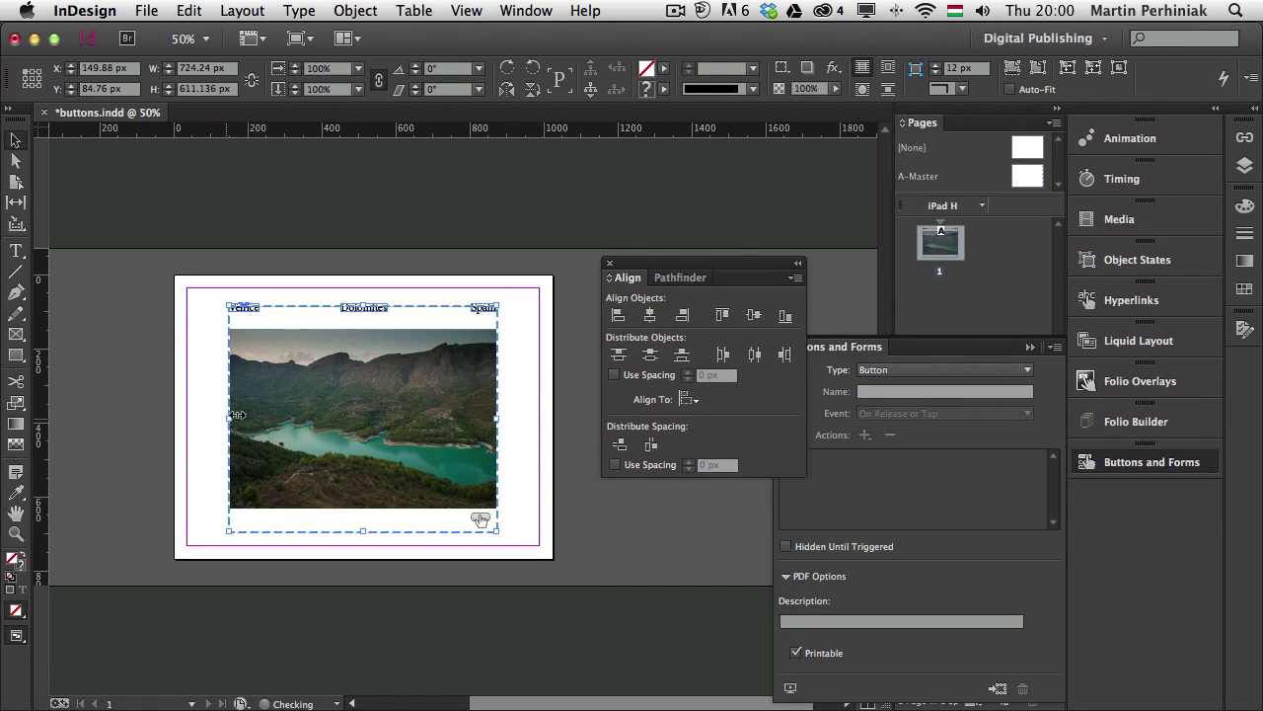
pyautogui.click(609, 263)
pyautogui.click(573, 265)
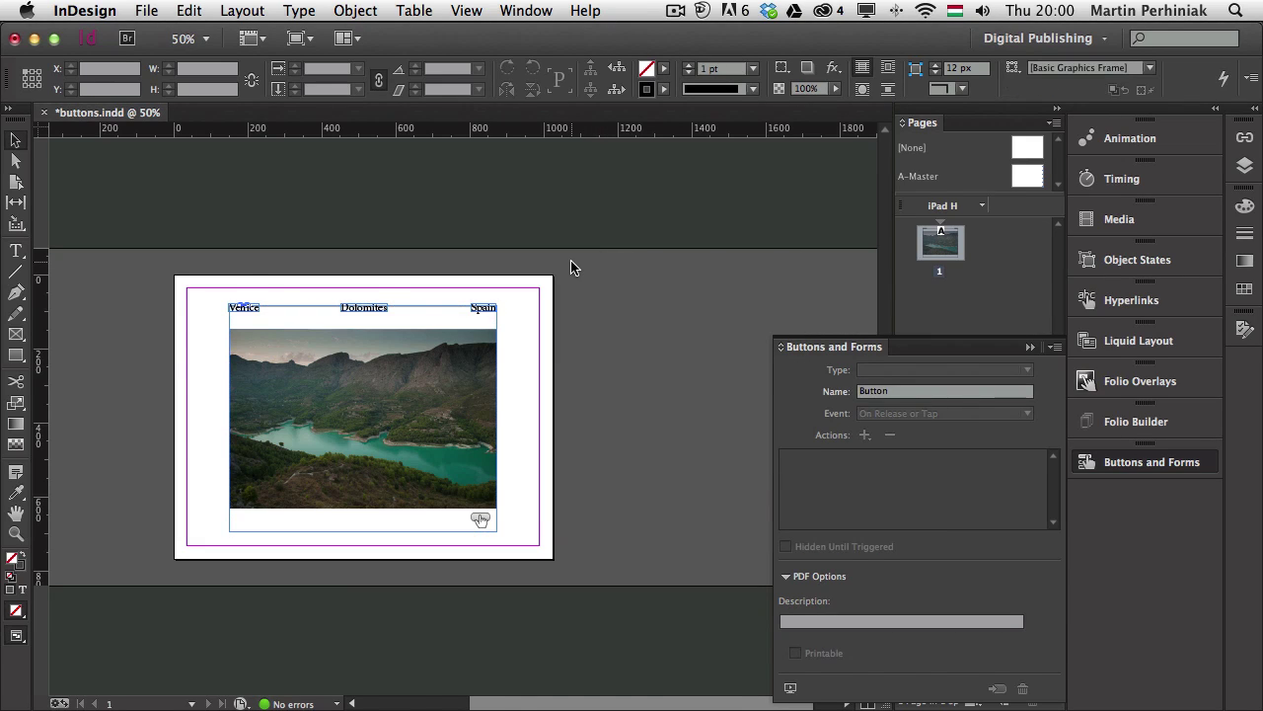
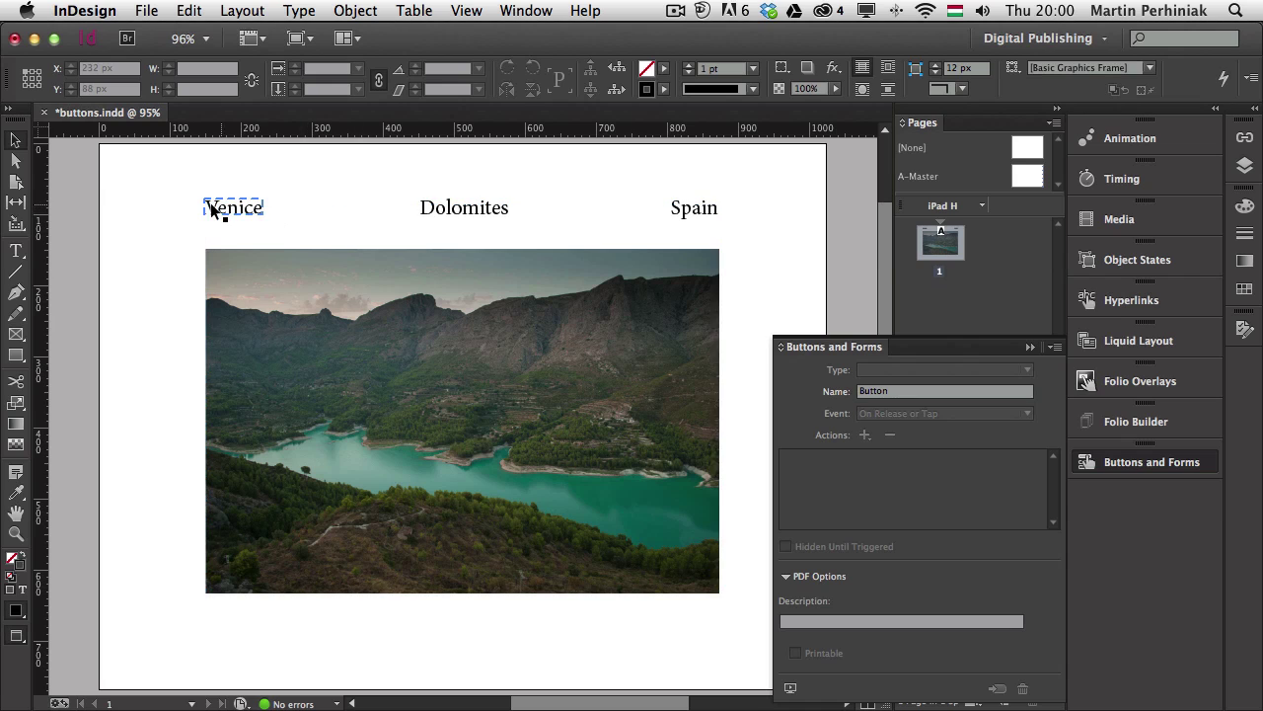
# Step: Set the Venice text button's visibility action to show the Venice photo and hide the Spain and Dolomites photos
pyautogui.click(210, 205)
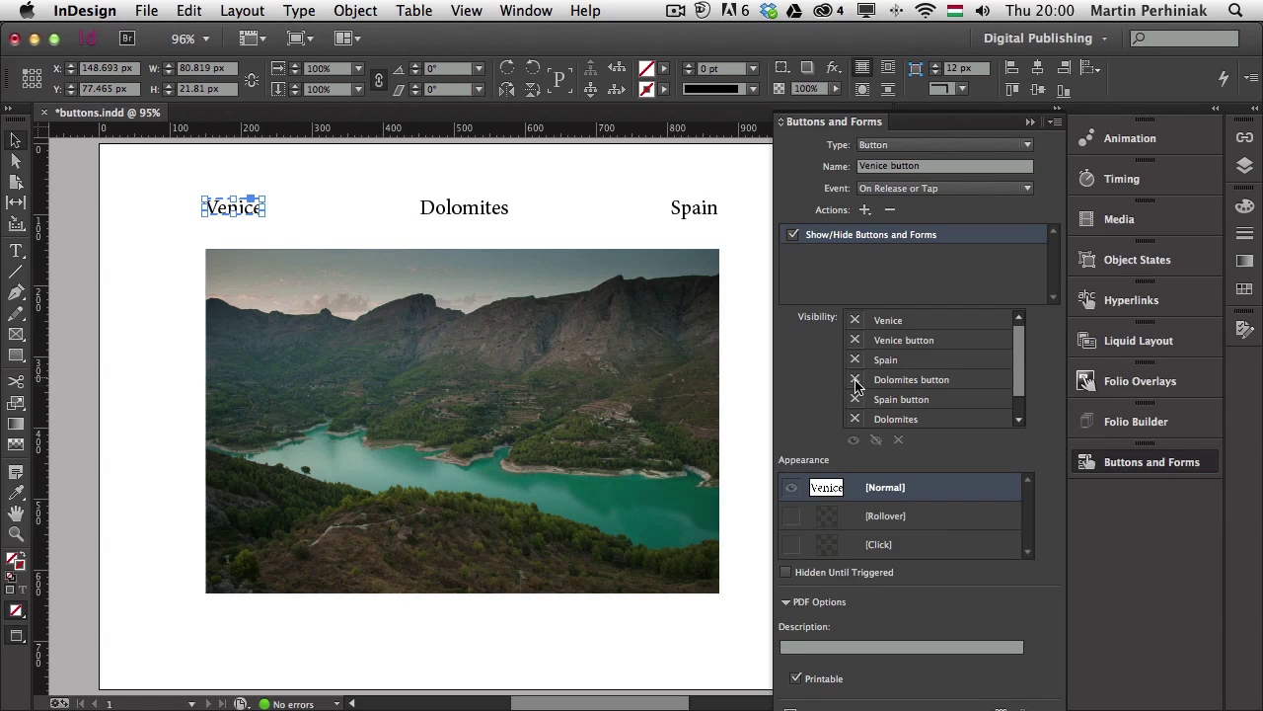
pyautogui.click(855, 319)
pyautogui.click(853, 361)
pyautogui.click(855, 419)
pyautogui.click(853, 419)
# Step: Set the Dolomites text button's visibility action to show the Dolomites photo and hide the Venice and Spain photos
pyautogui.click(472, 210)
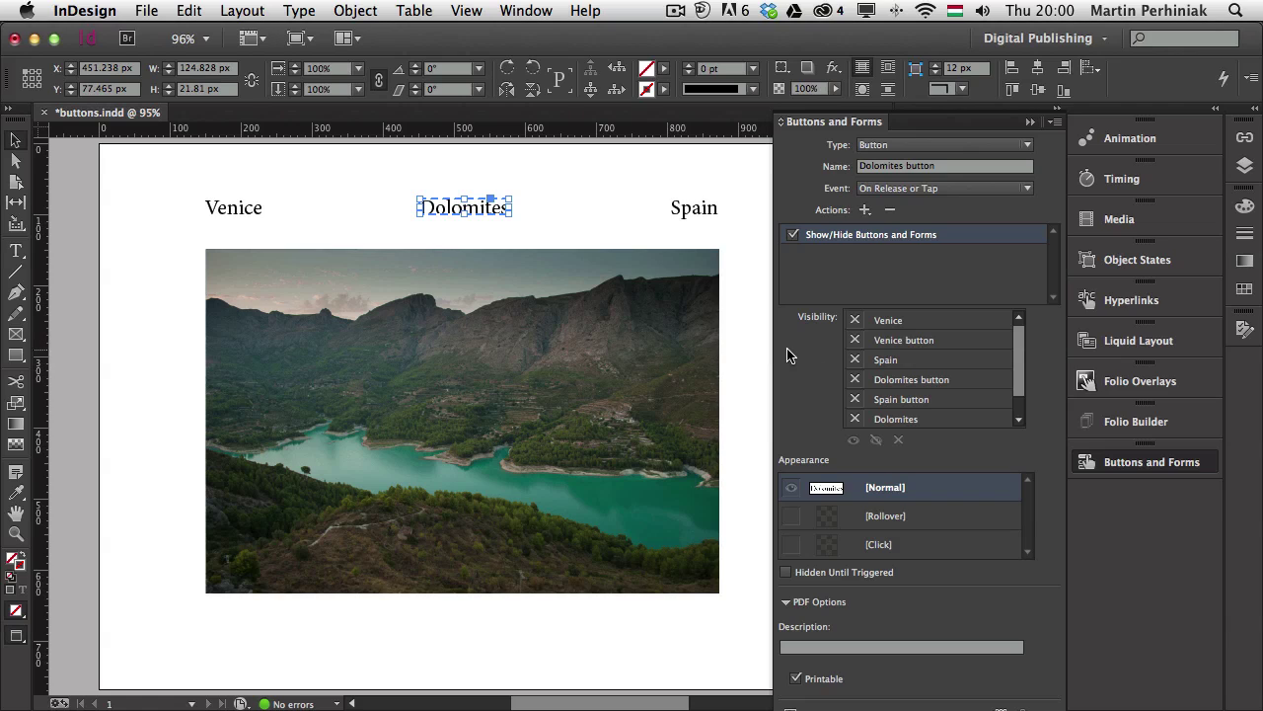
pyautogui.click(855, 322)
pyautogui.click(854, 419)
# Step: Set the Spain text button to show the Spain photo and hide the Venice and Dolomites photos, then deselect it
pyautogui.click(707, 211)
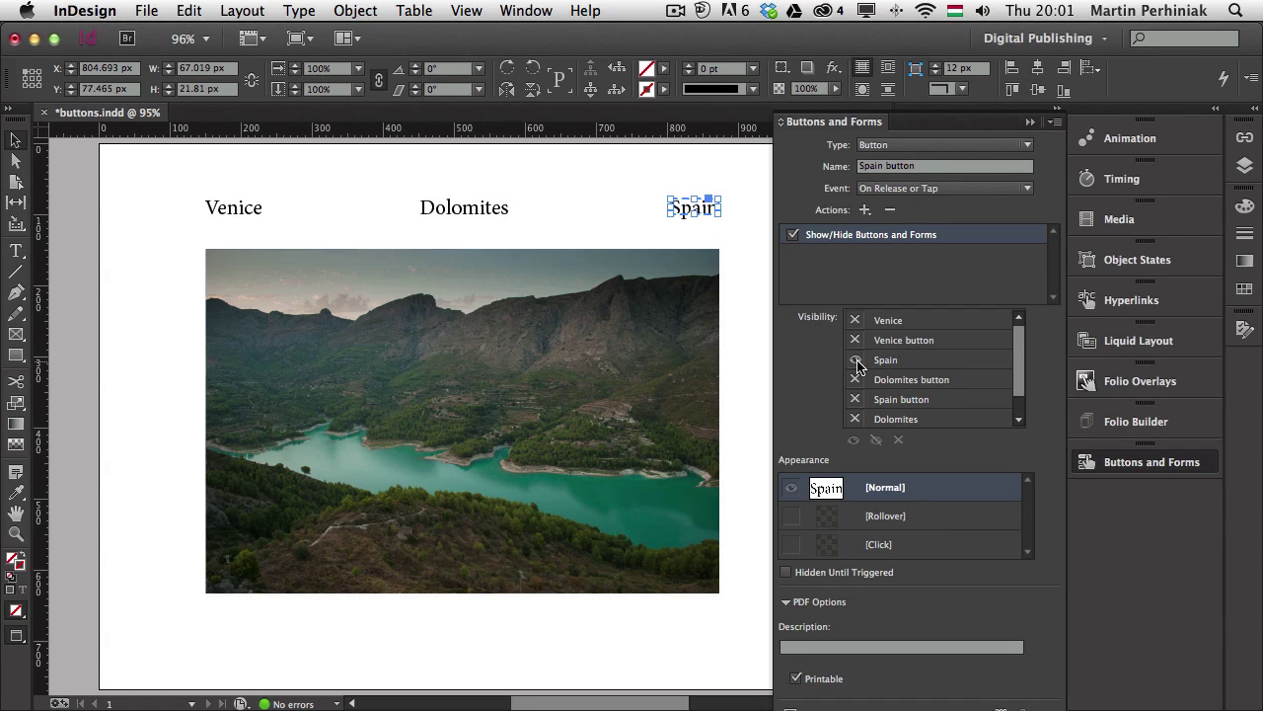
pyautogui.click(855, 320)
pyautogui.click(855, 320)
pyautogui.click(750, 398)
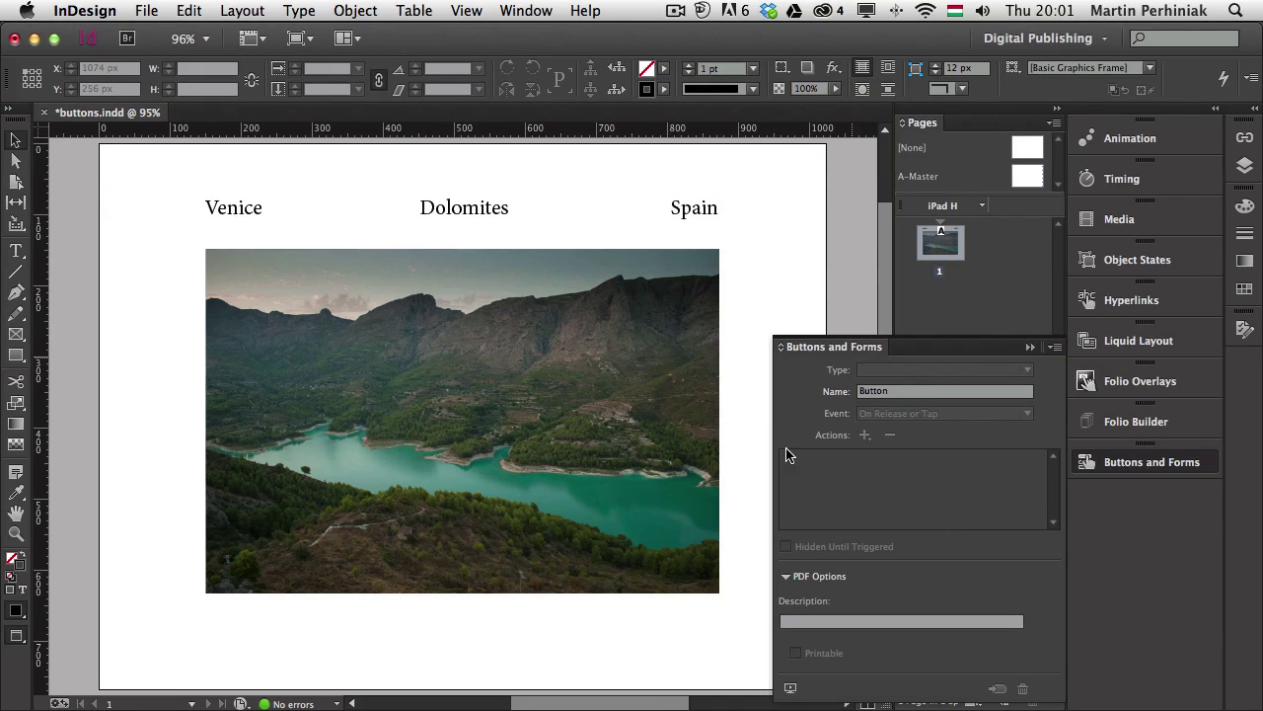
# Step: Preview the page in SWF Preview, test the Venice, Dolomites and Spain buttons, and close the preview
pyautogui.click(789, 689)
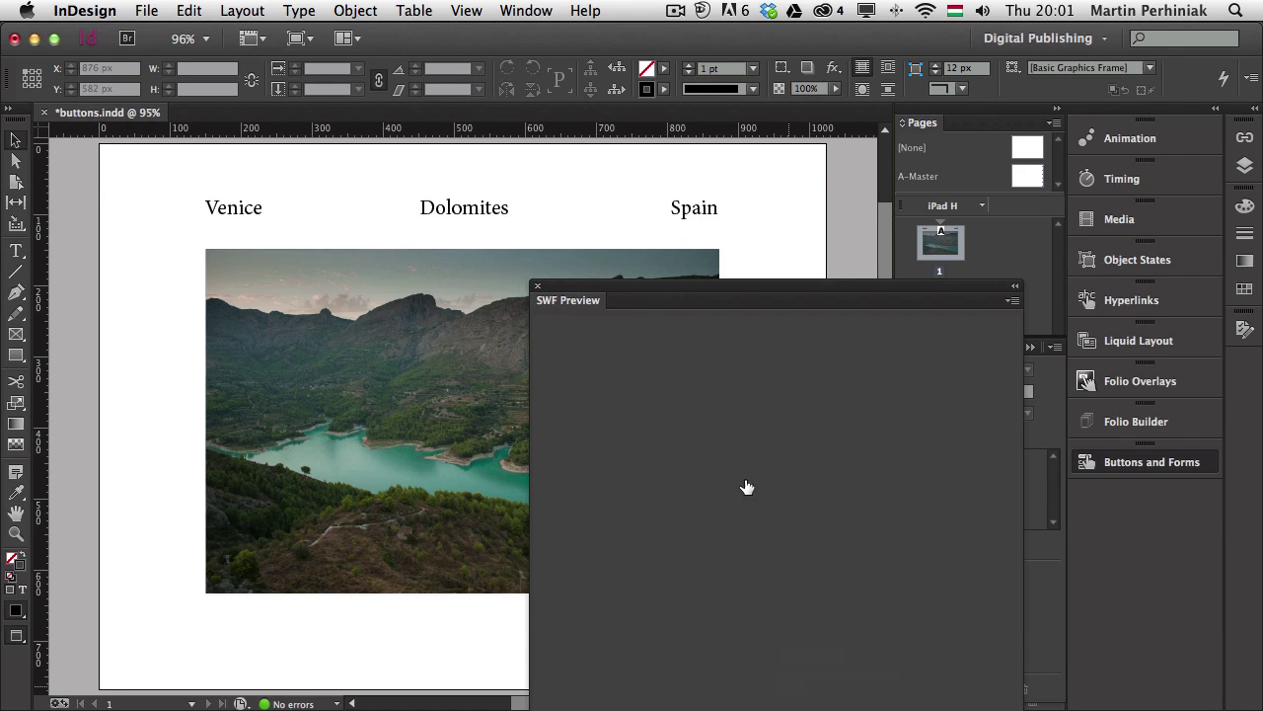
pyautogui.moveTo(564, 307); pyautogui.dragTo(358, 95)
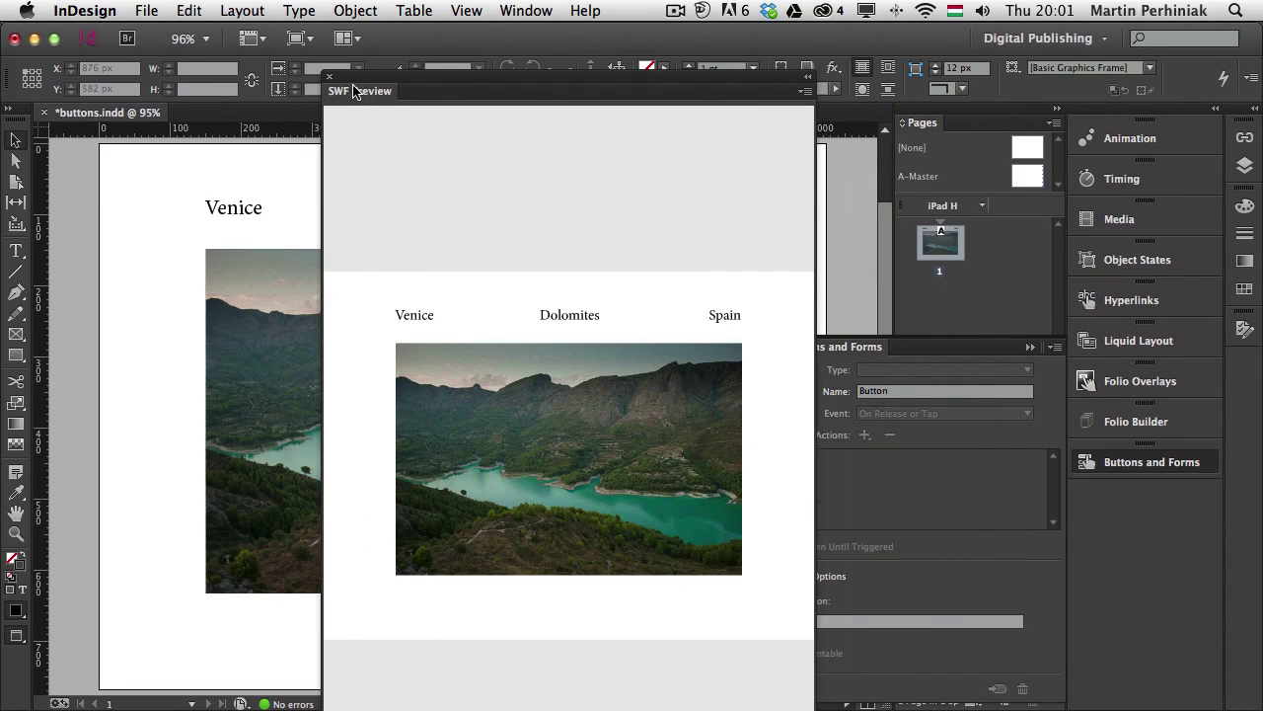
pyautogui.click(410, 308)
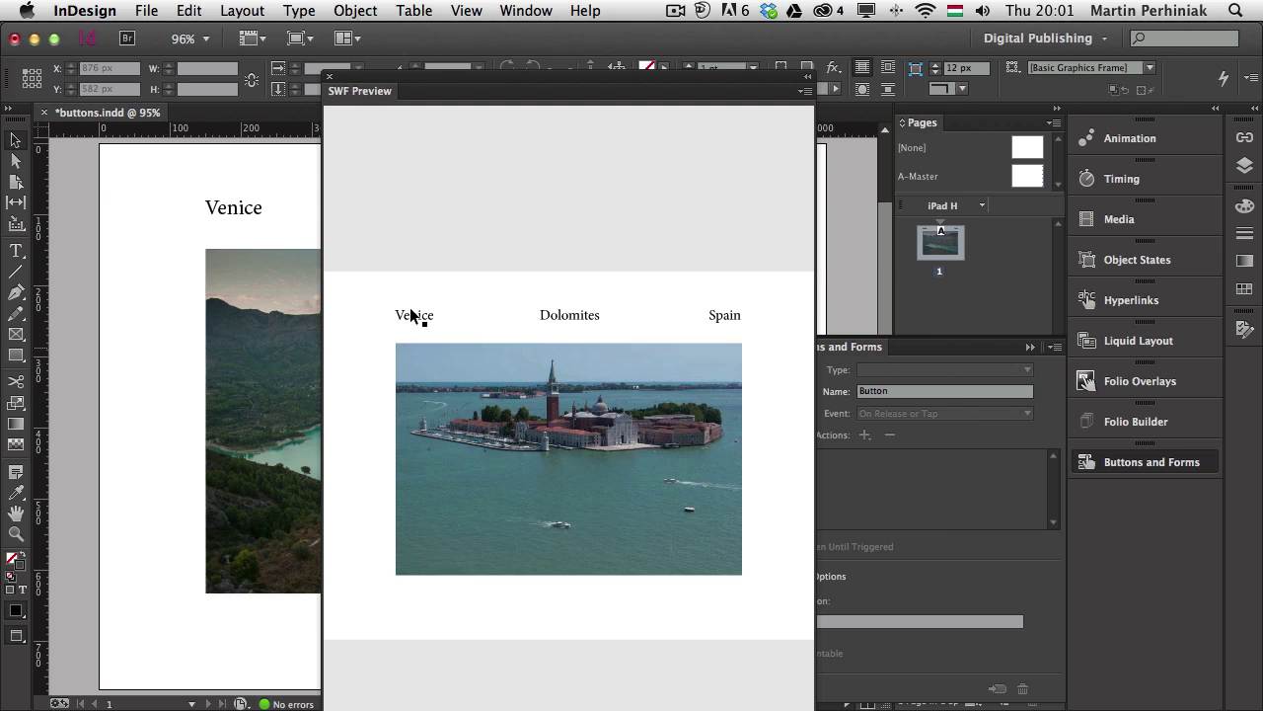
pyautogui.click(561, 318)
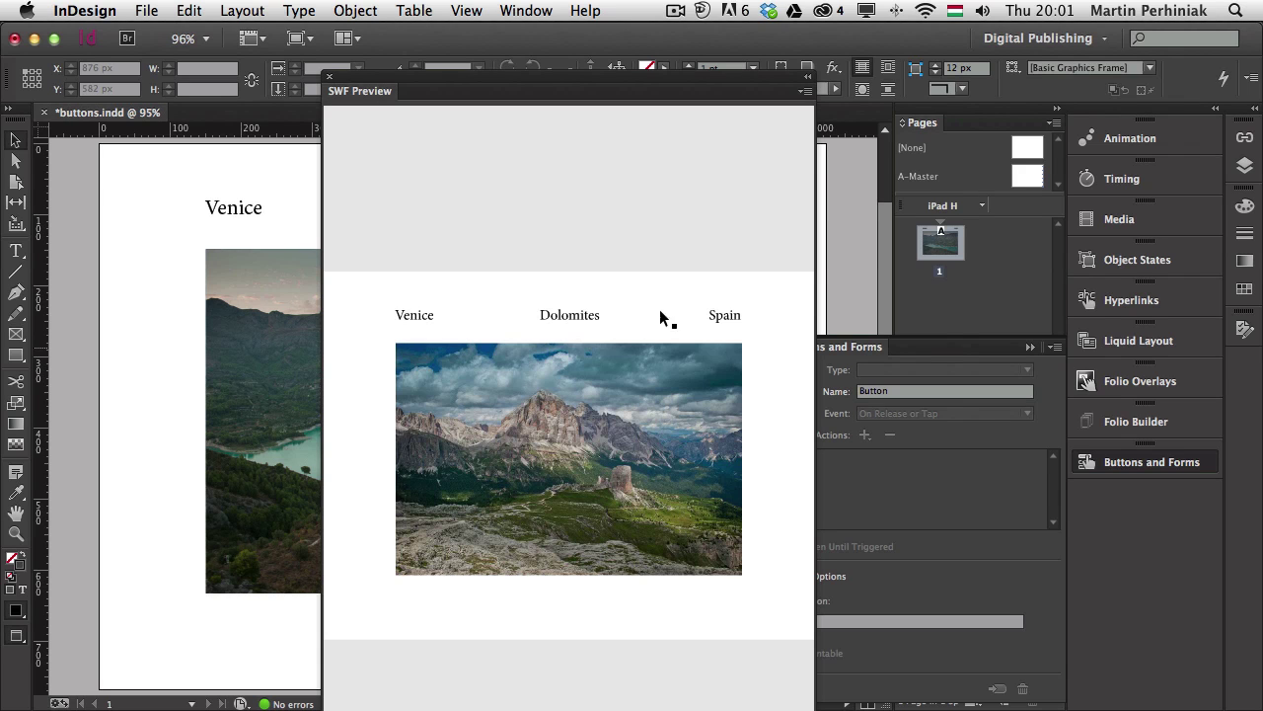
pyautogui.click(715, 315)
pyautogui.click(582, 316)
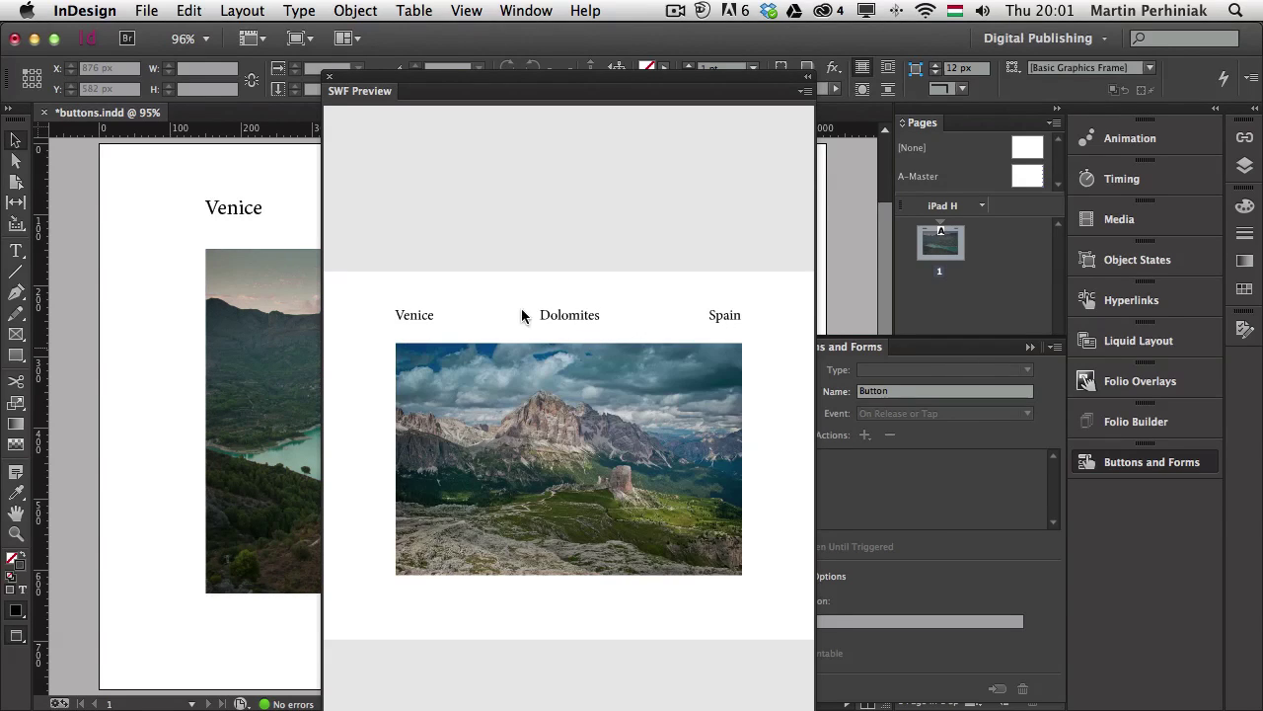
pyautogui.click(422, 314)
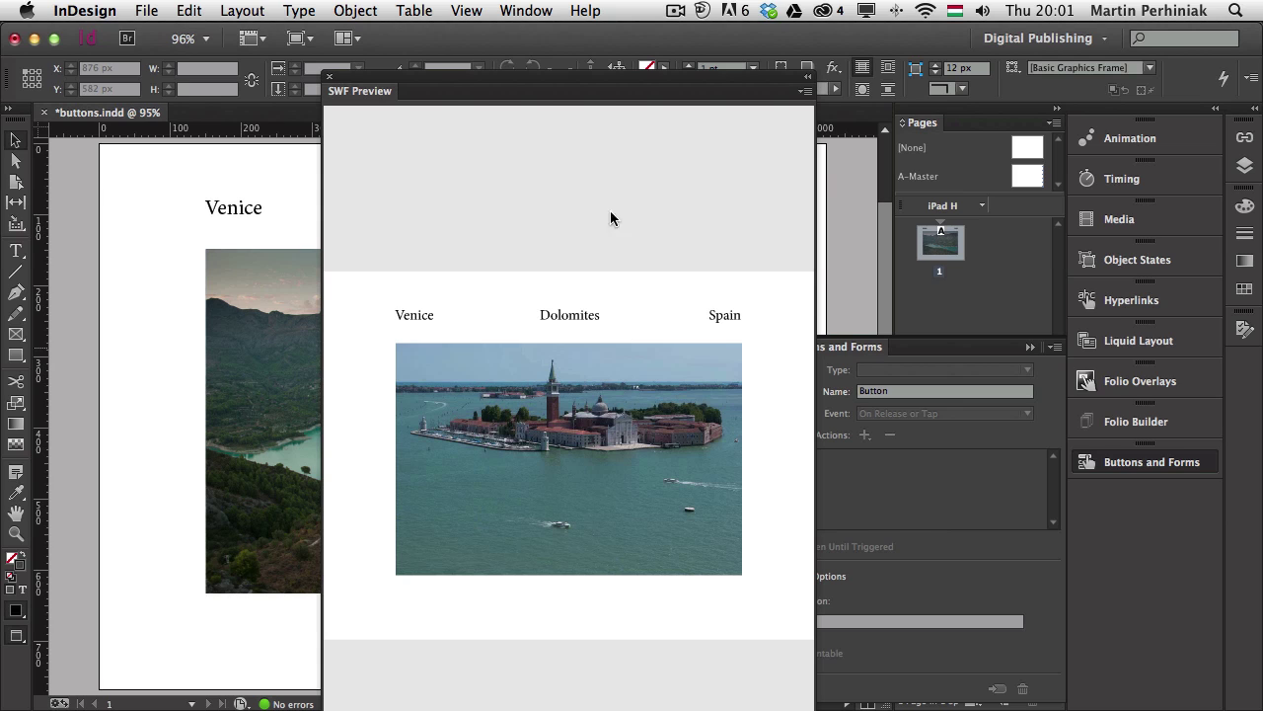
pyautogui.moveTo(362, 79); pyautogui.dragTo(305, 61)
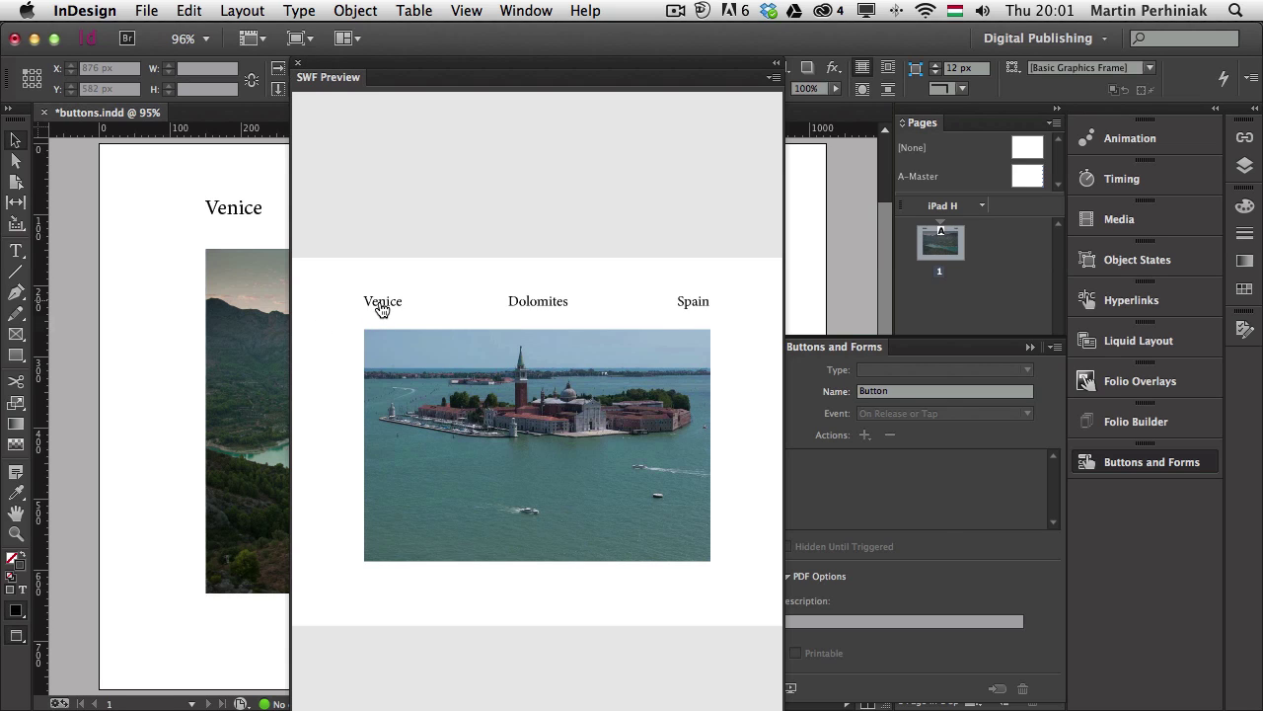
pyautogui.click(298, 66)
# Step: Add a Rollover appearance to the Venice text button and colour its text RGB Red
pyautogui.click(242, 209)
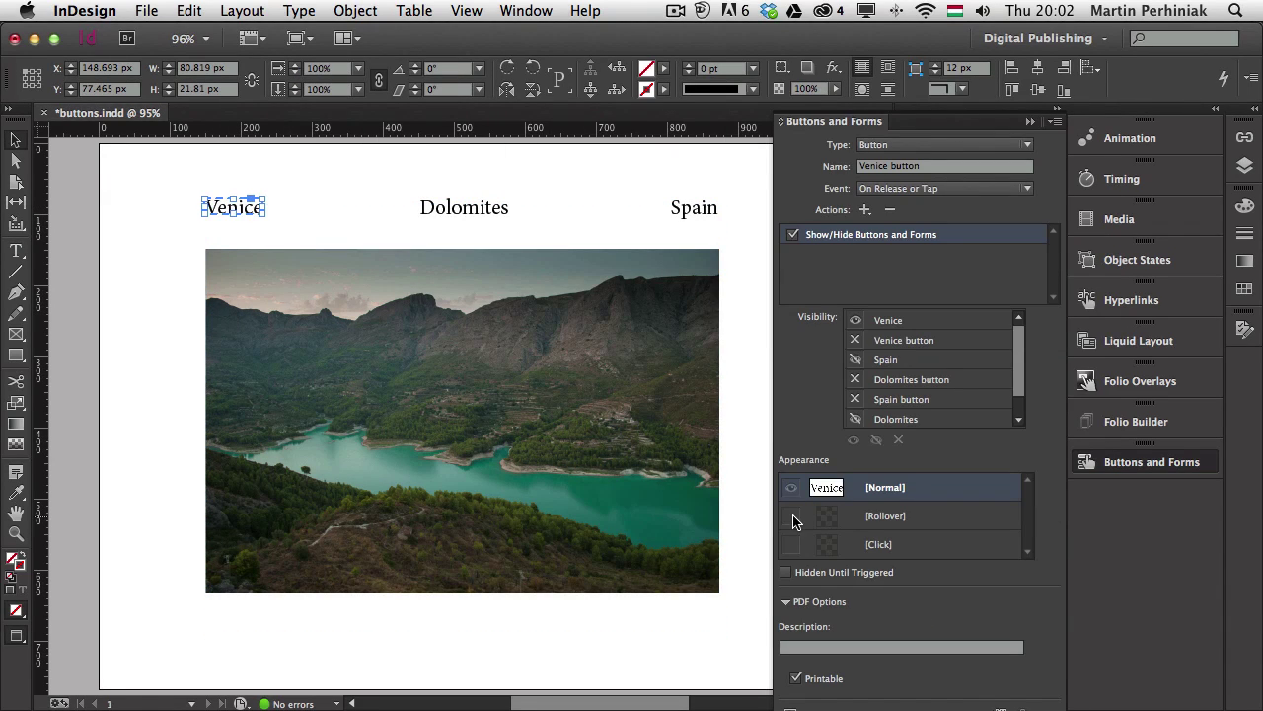
pyautogui.click(796, 521)
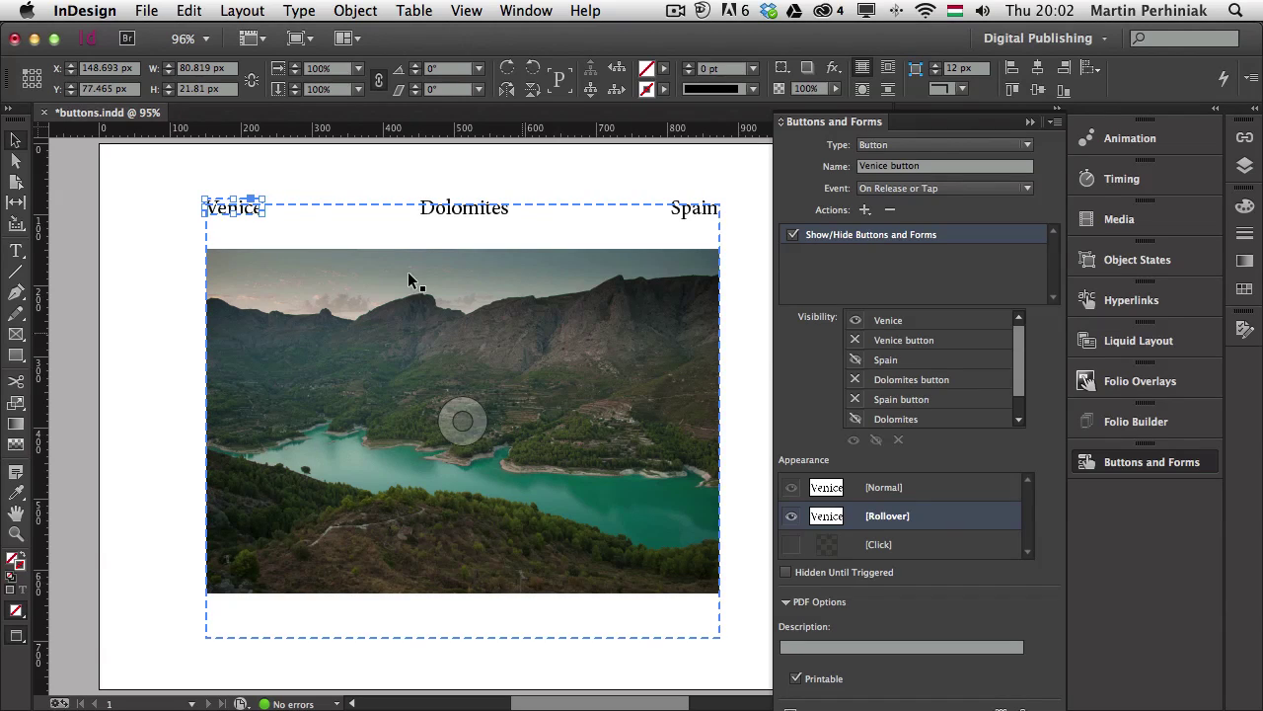
pyautogui.doubleClick(247, 208)
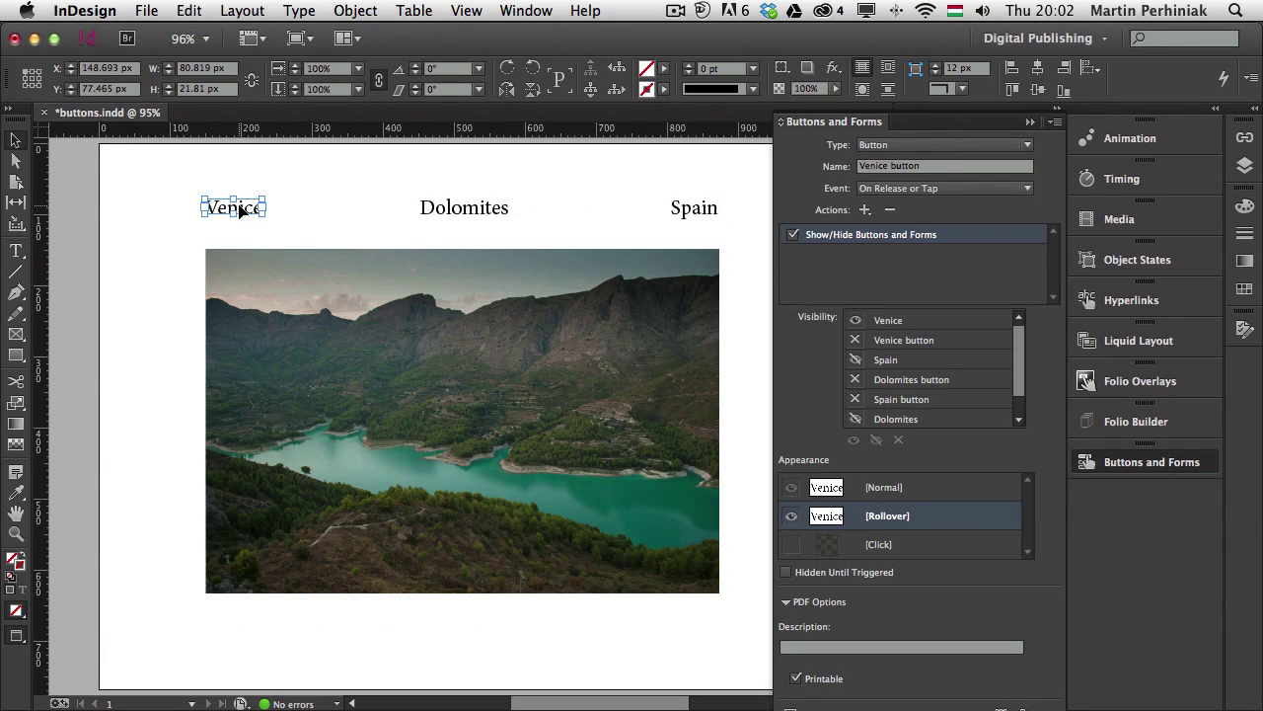
pyautogui.doubleClick(247, 208)
pyautogui.doubleClick(246, 208)
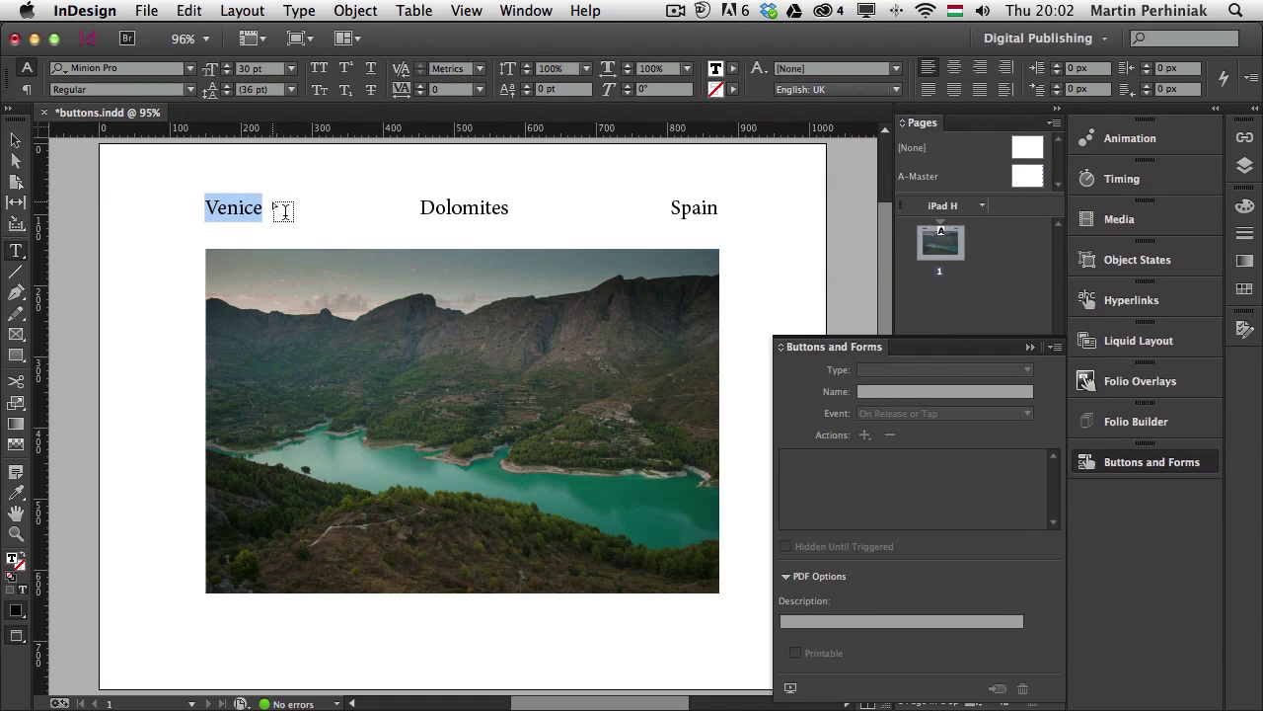
pyautogui.click(733, 68)
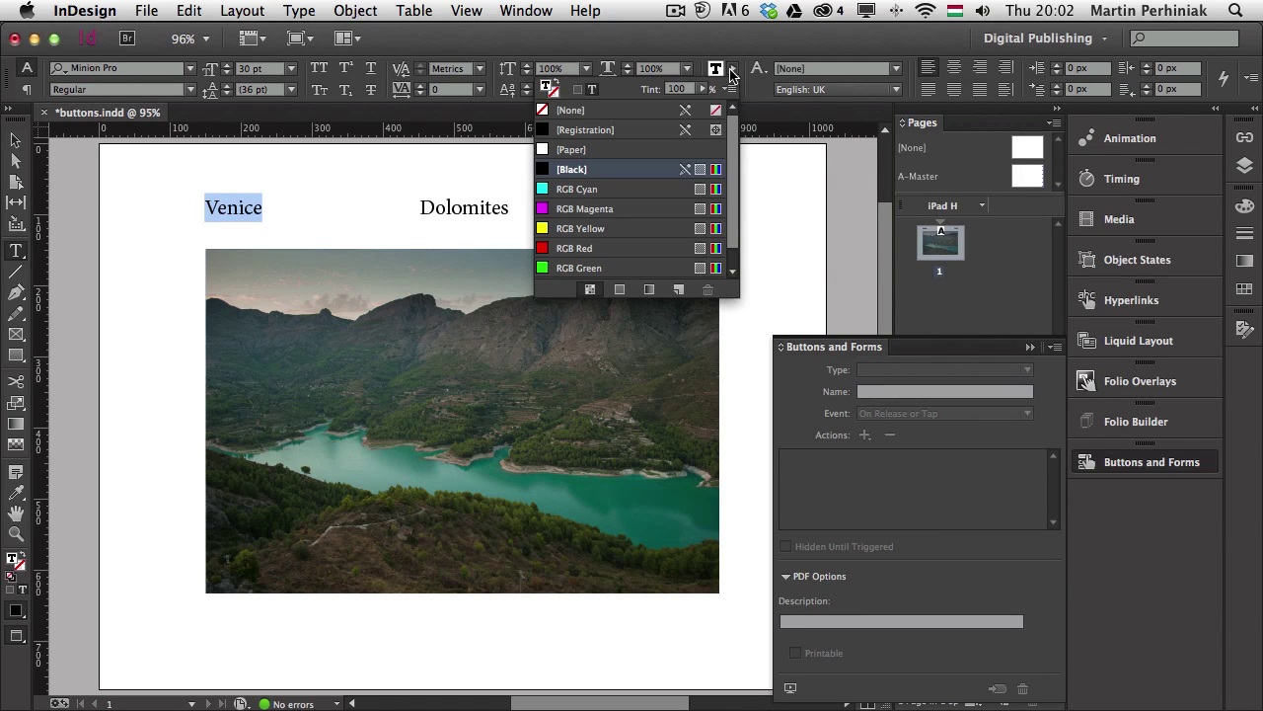
pyautogui.click(582, 248)
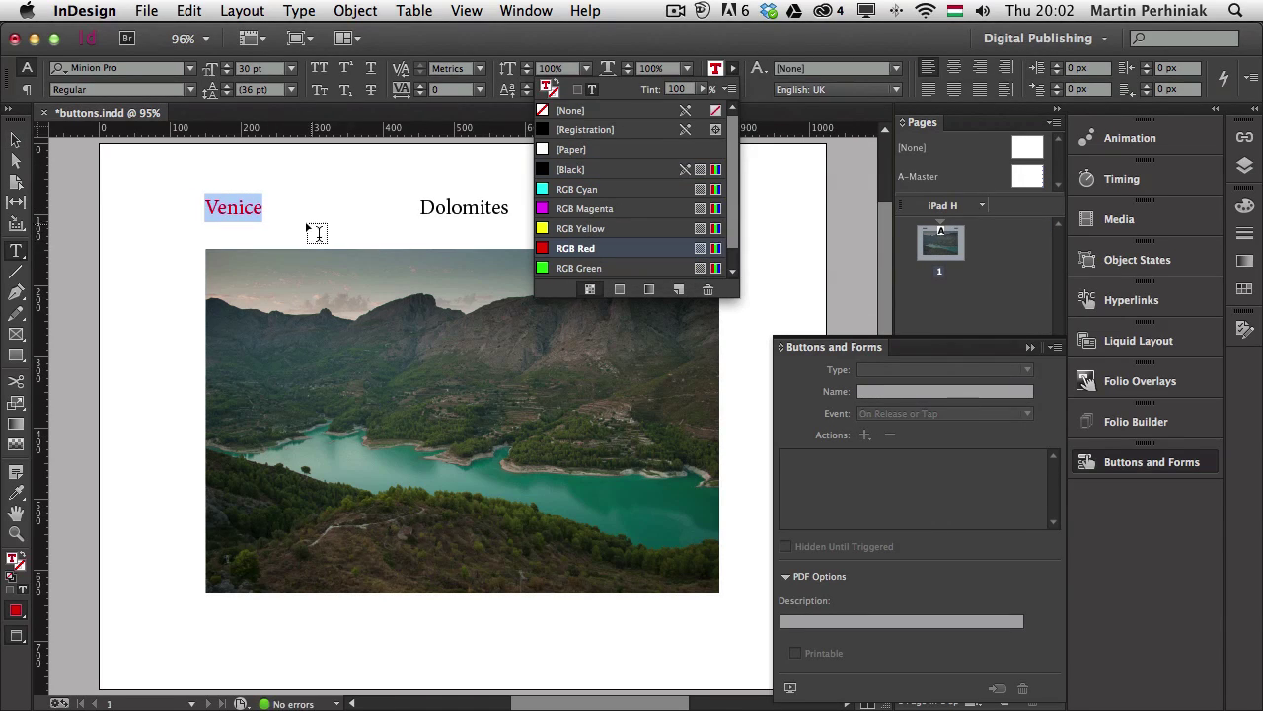
pyautogui.click(234, 205)
# Step: Add a Rollover appearance to the Dolomites text button, colour its text RGB Red, and leave text editing
pyautogui.doubleClick(479, 205)
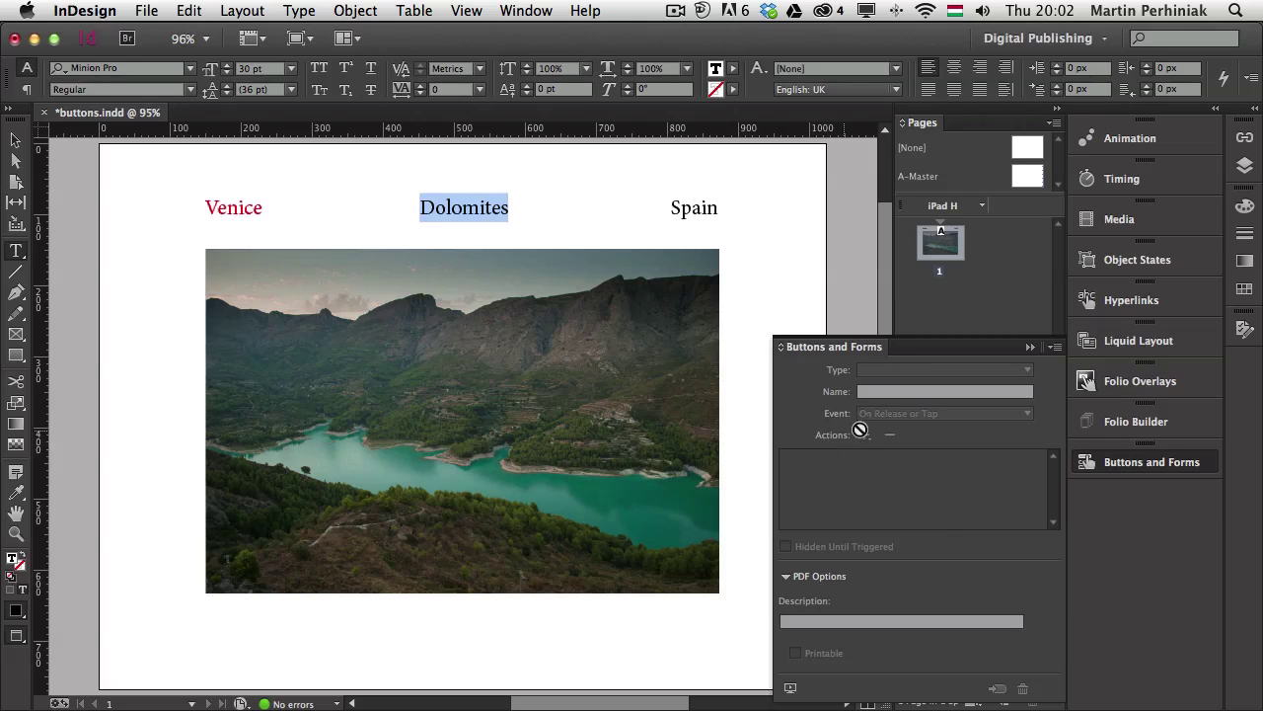
pyautogui.press('Escape')
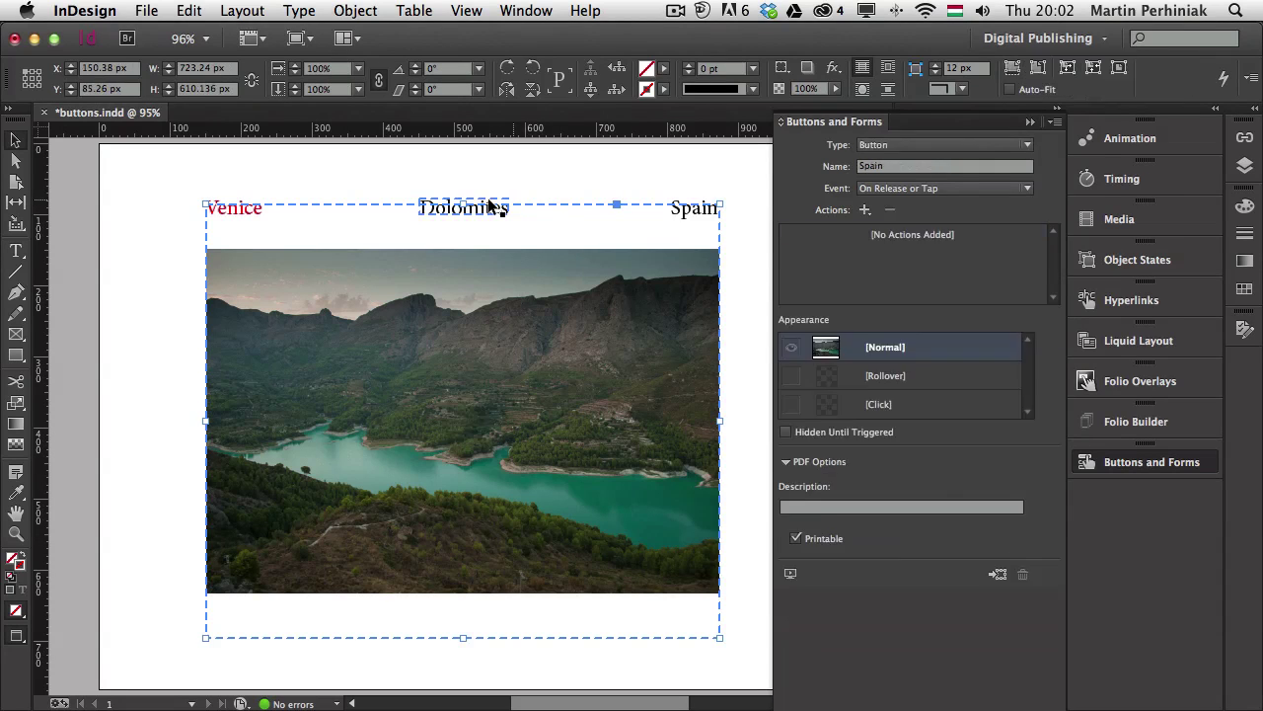
pyautogui.click(855, 517)
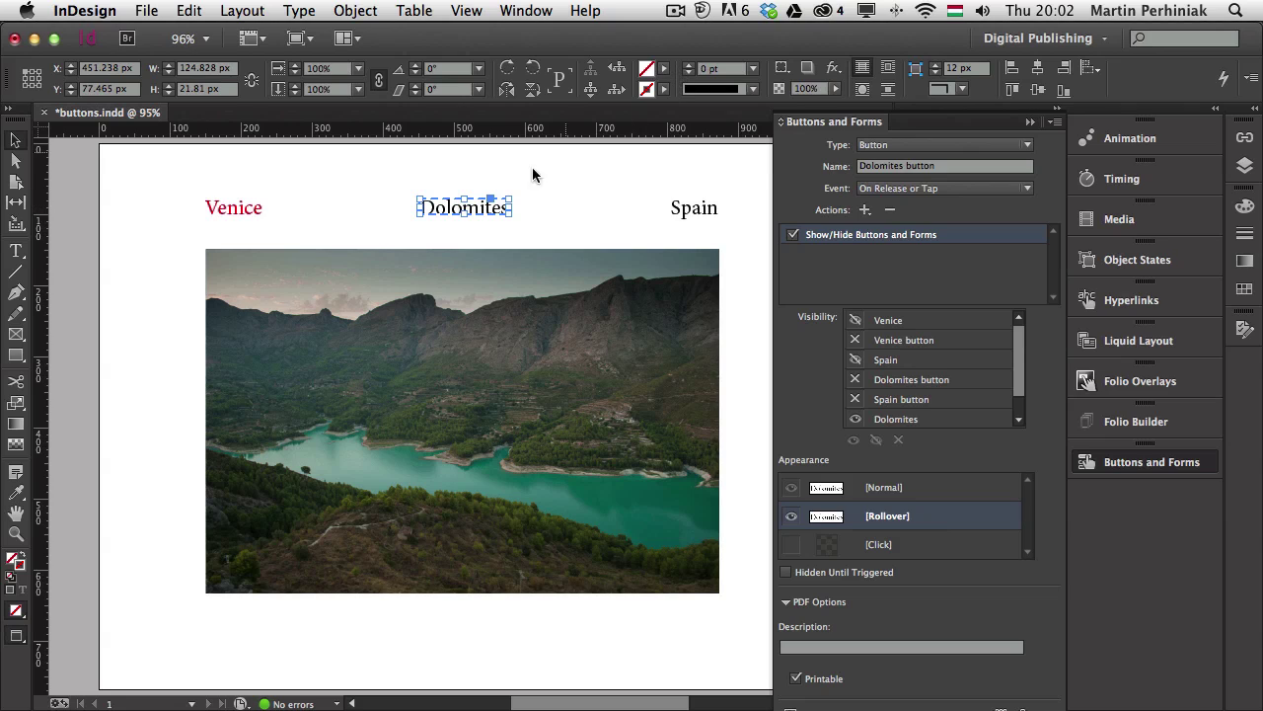
pyautogui.doubleClick(502, 207)
pyautogui.doubleClick(502, 207)
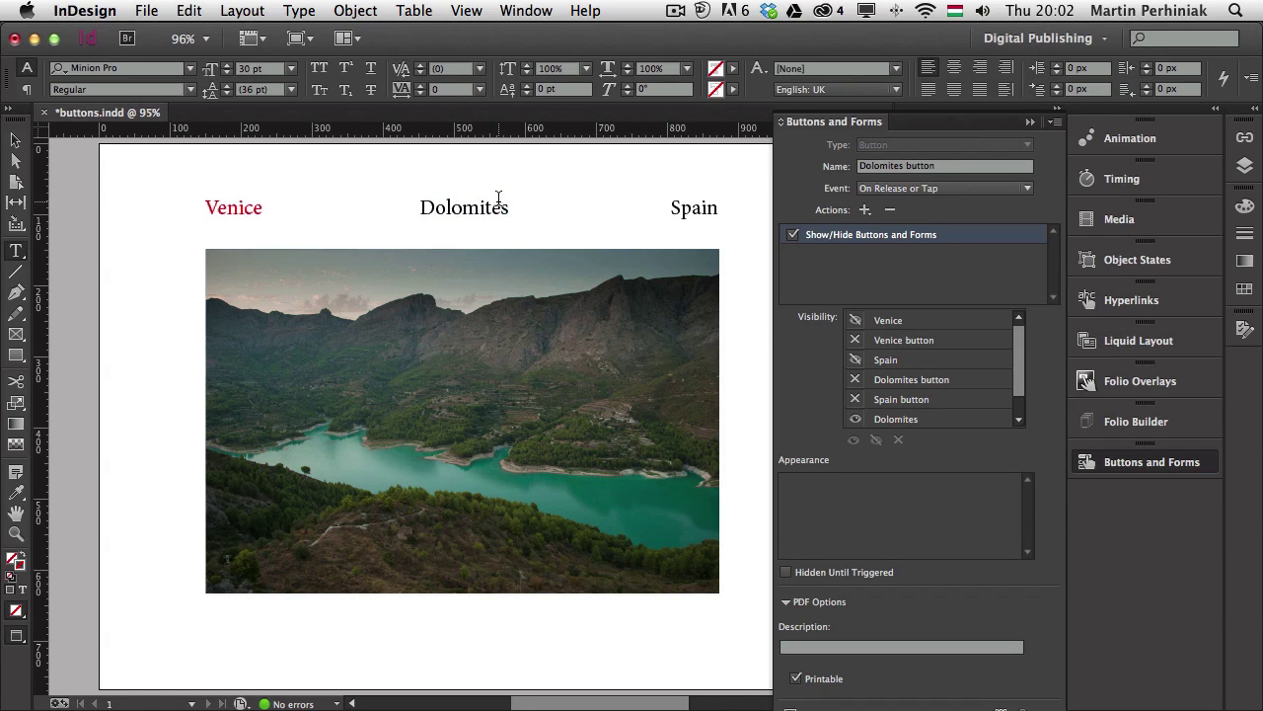
pyautogui.press('super+a')
pyautogui.click(732, 71)
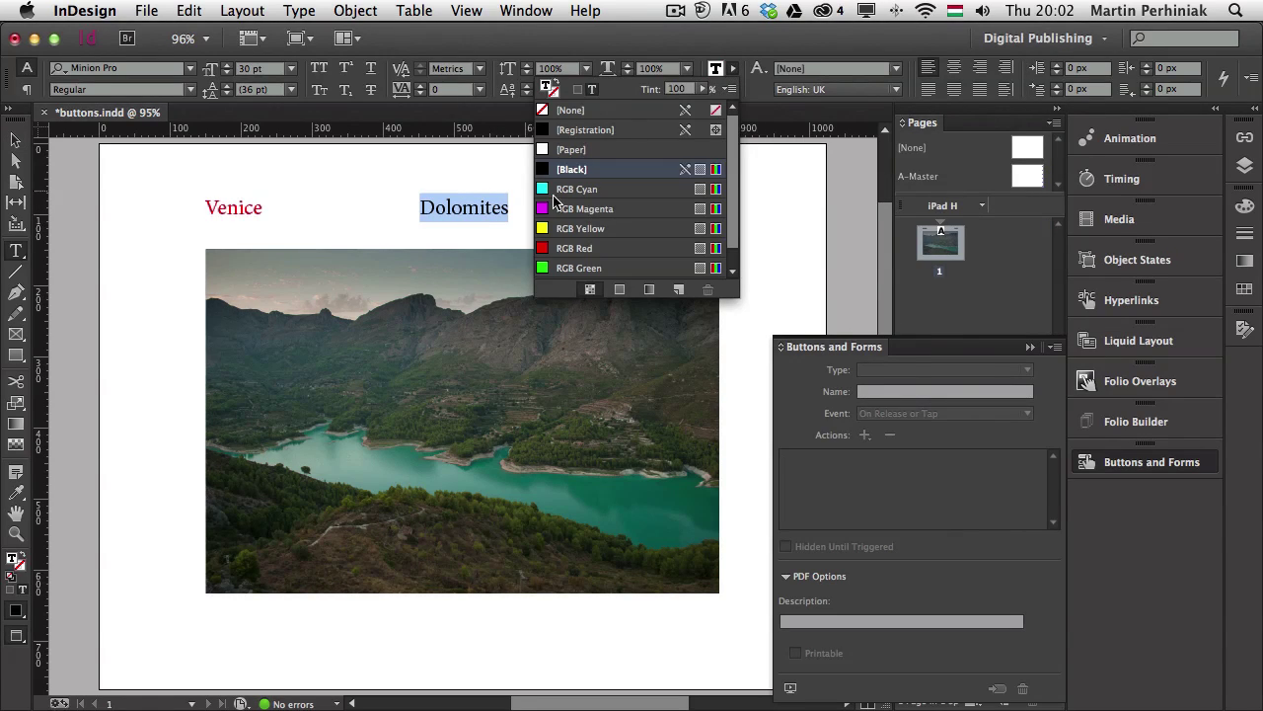
pyautogui.click(575, 249)
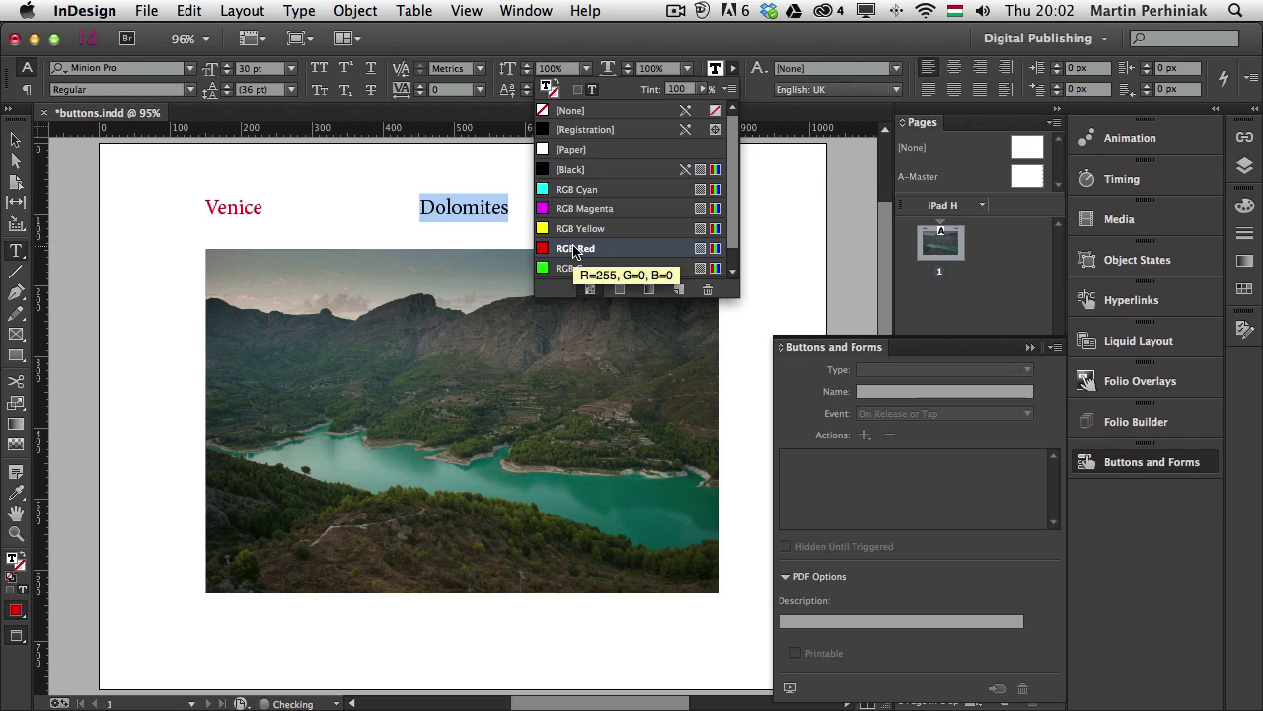
pyautogui.click(480, 203)
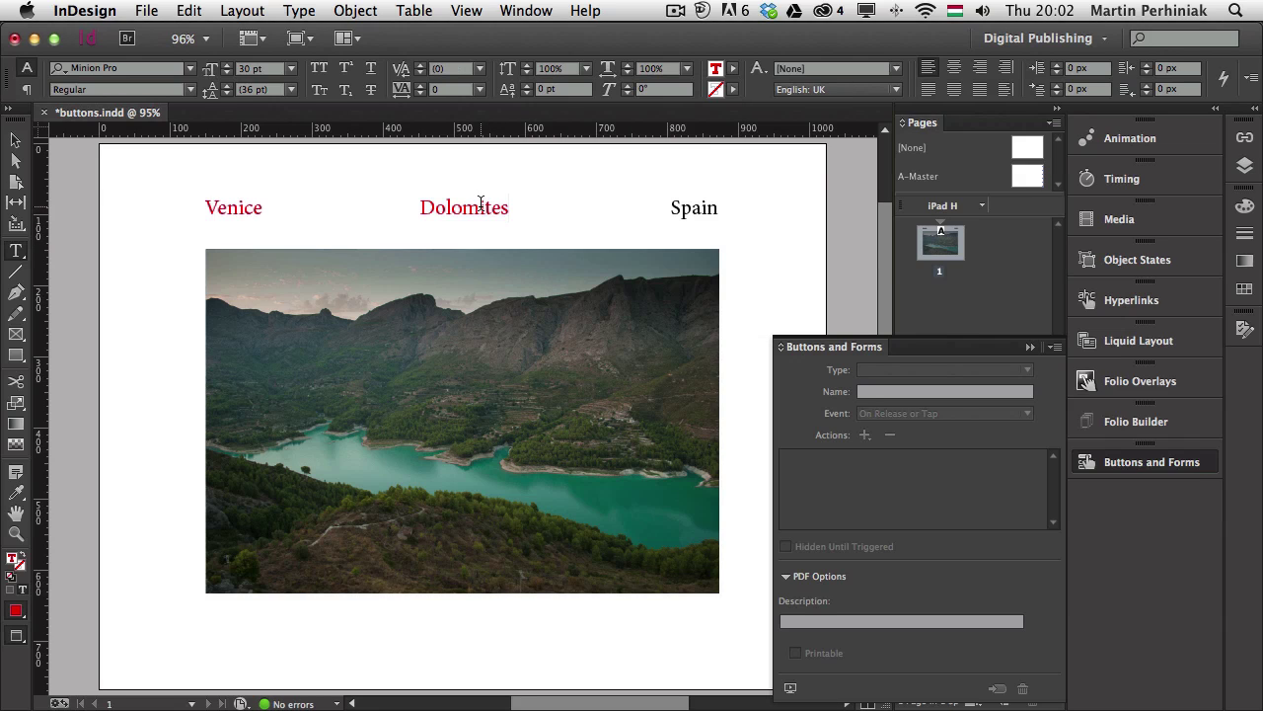
pyautogui.click(731, 71)
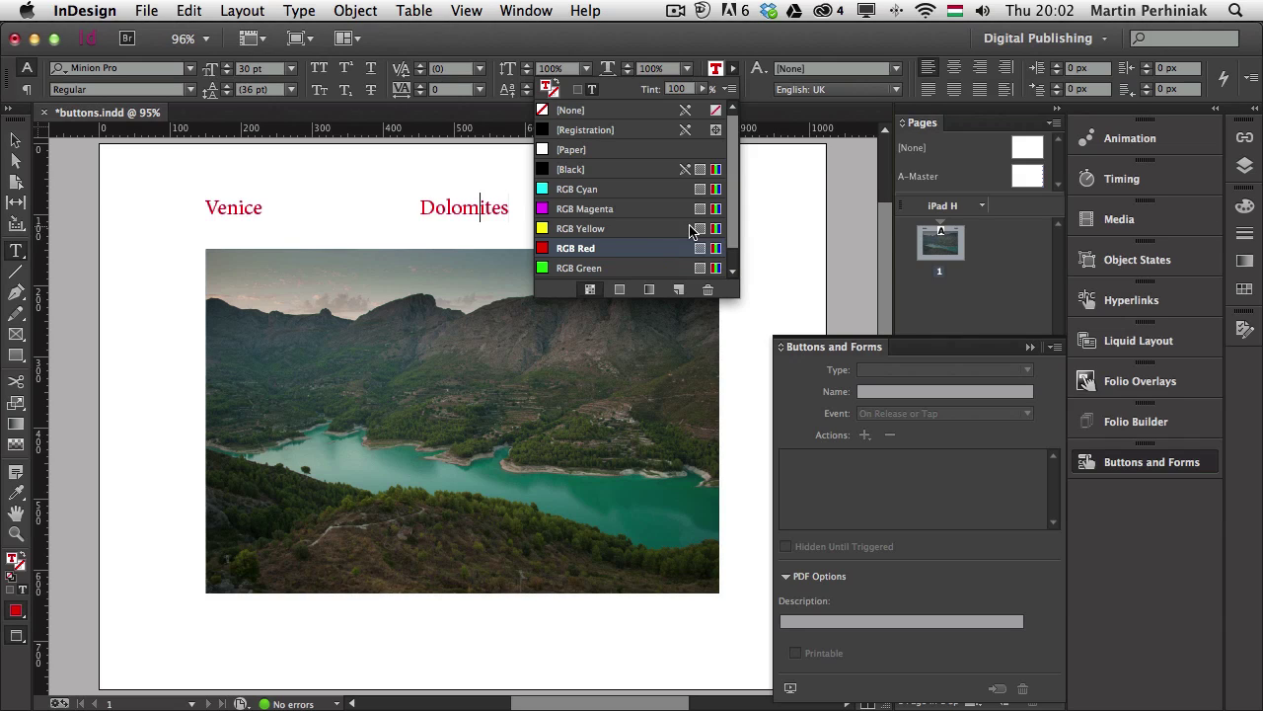
pyautogui.press('Escape')
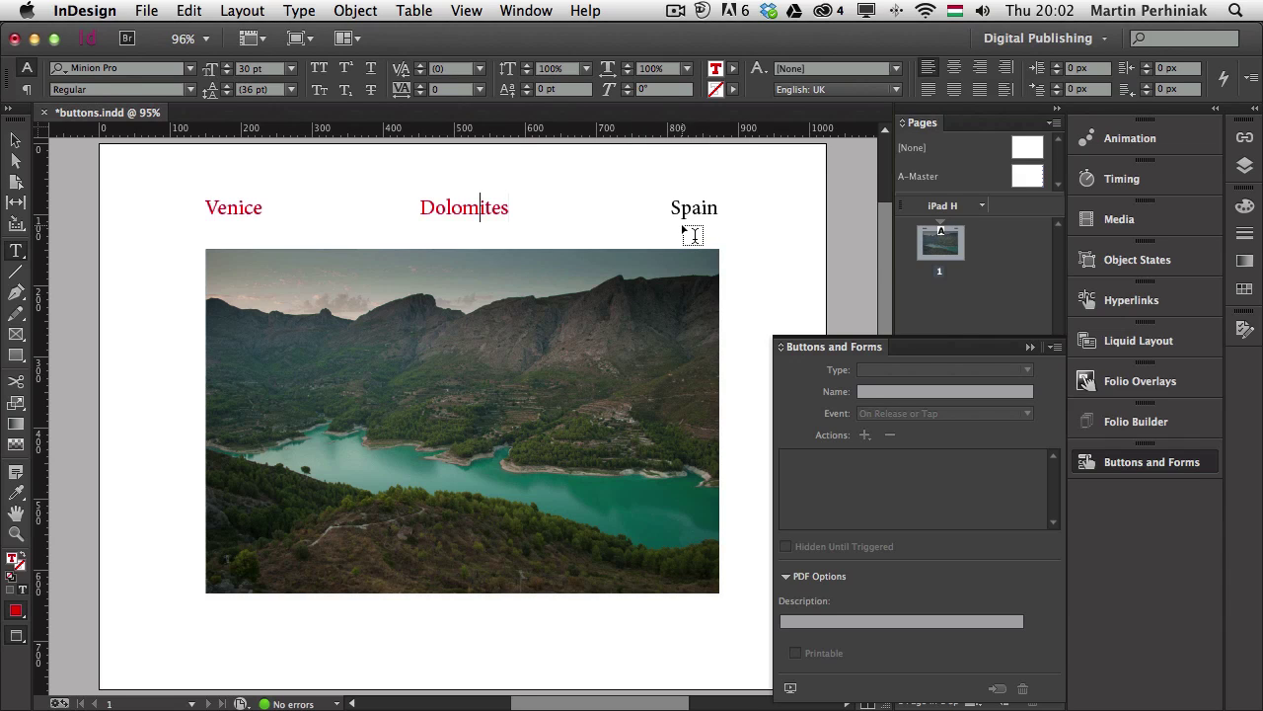
pyautogui.press('Escape')
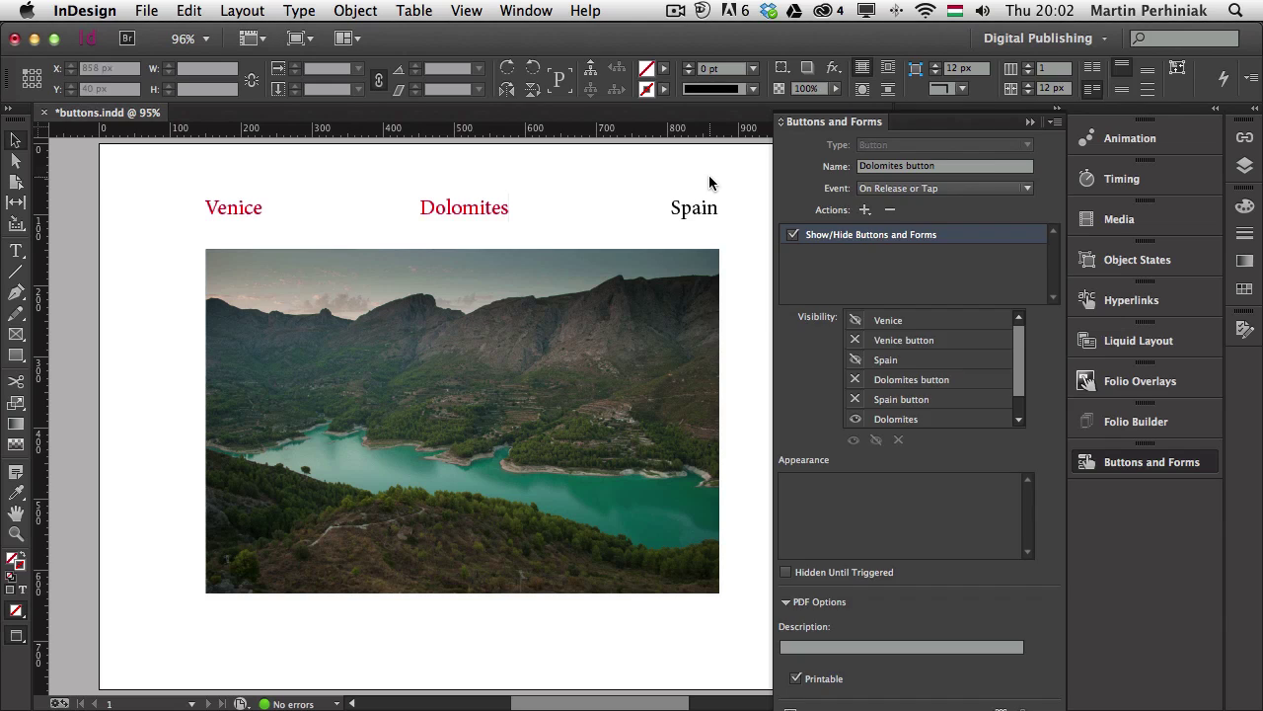
# Step: Add a Rollover appearance to the Spain text button, colour its text RGB Red, and leave text editing
pyautogui.click(709, 183)
pyautogui.click(701, 205)
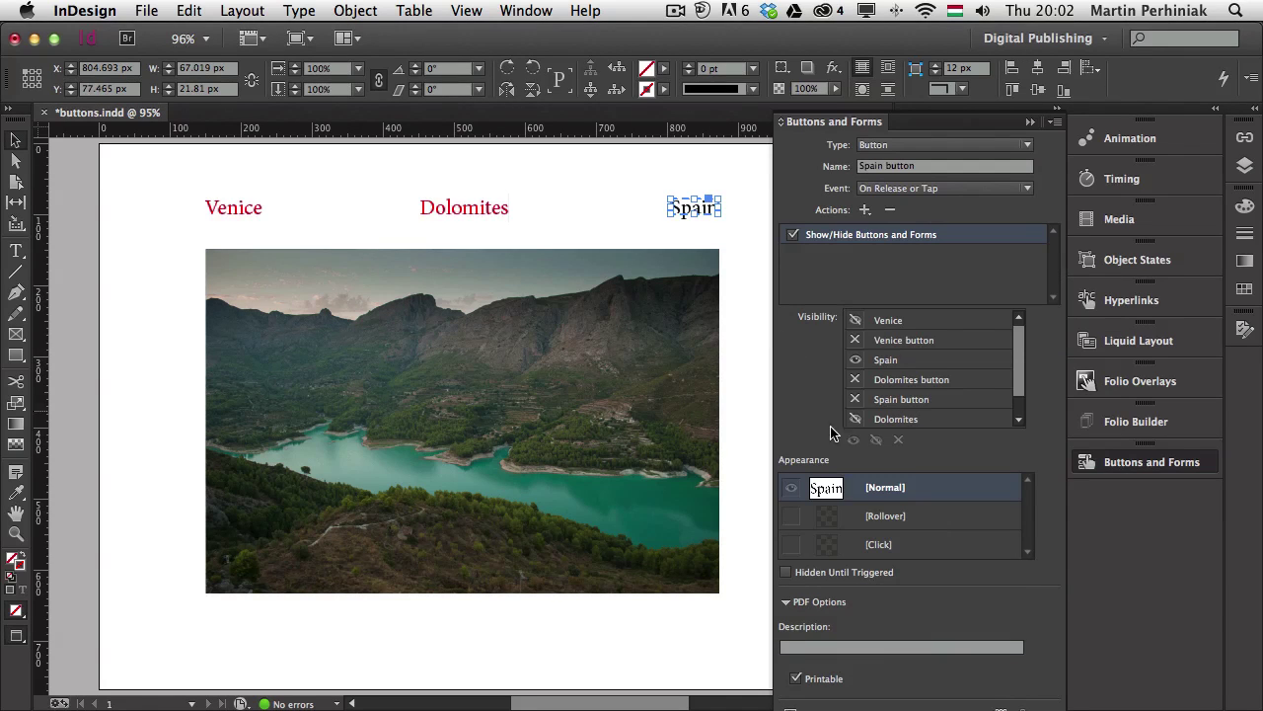
pyautogui.click(883, 518)
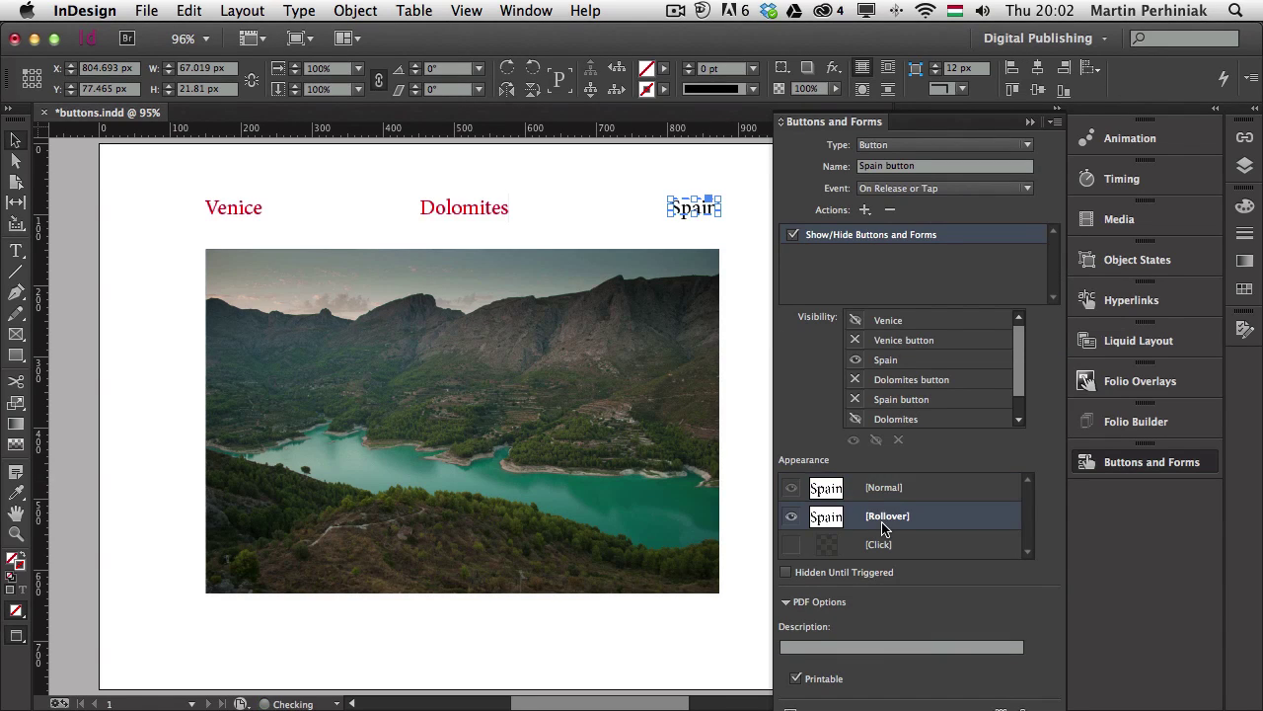
pyautogui.doubleClick(699, 205)
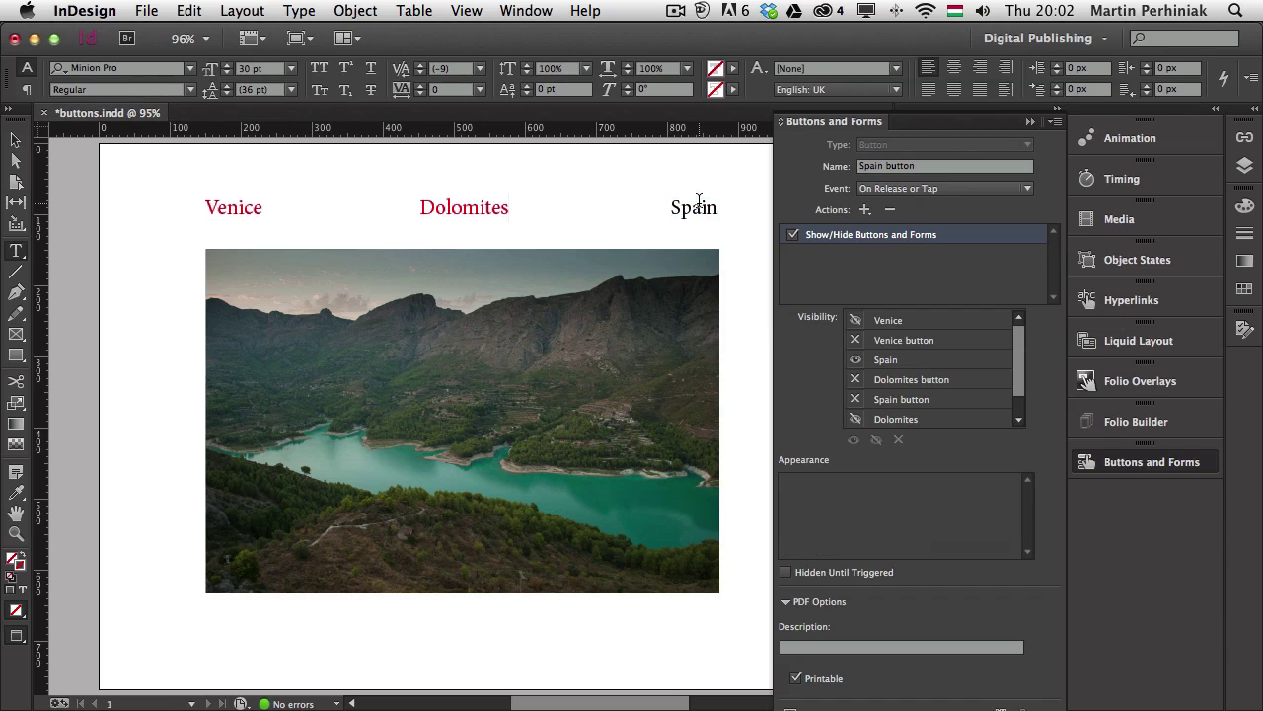
pyautogui.doubleClick(699, 205)
pyautogui.click(732, 68)
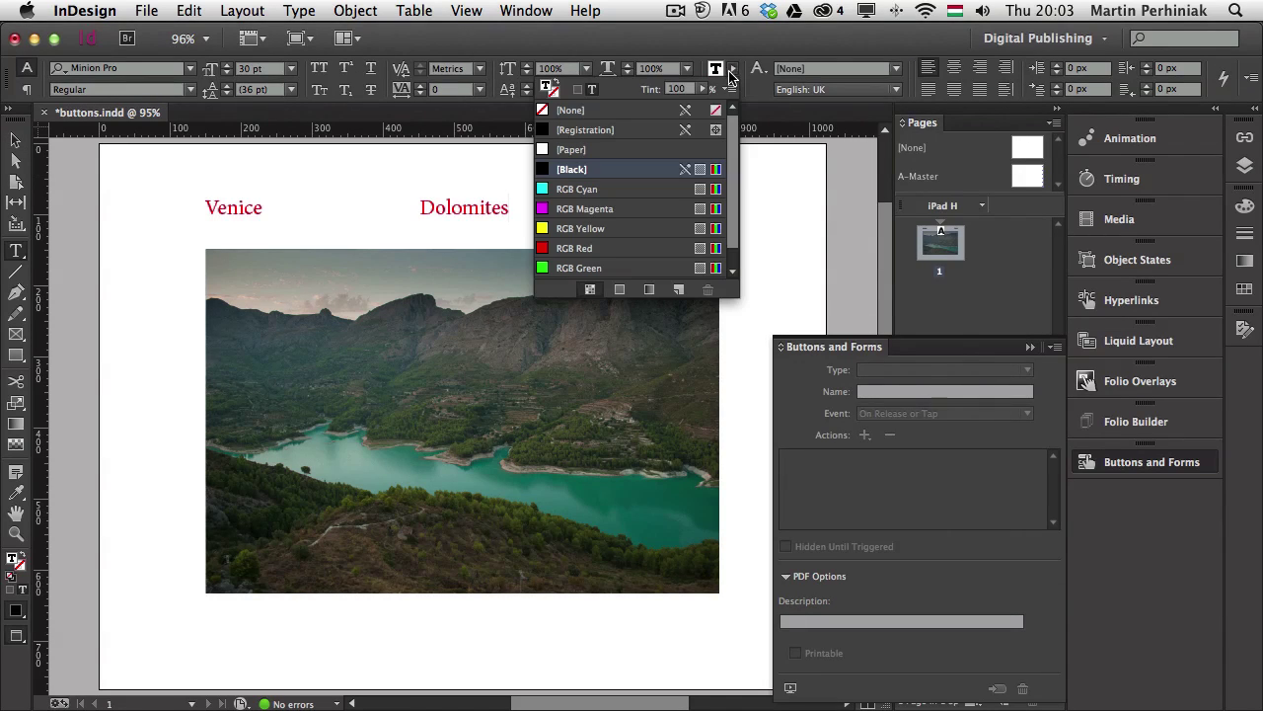
pyautogui.click(604, 248)
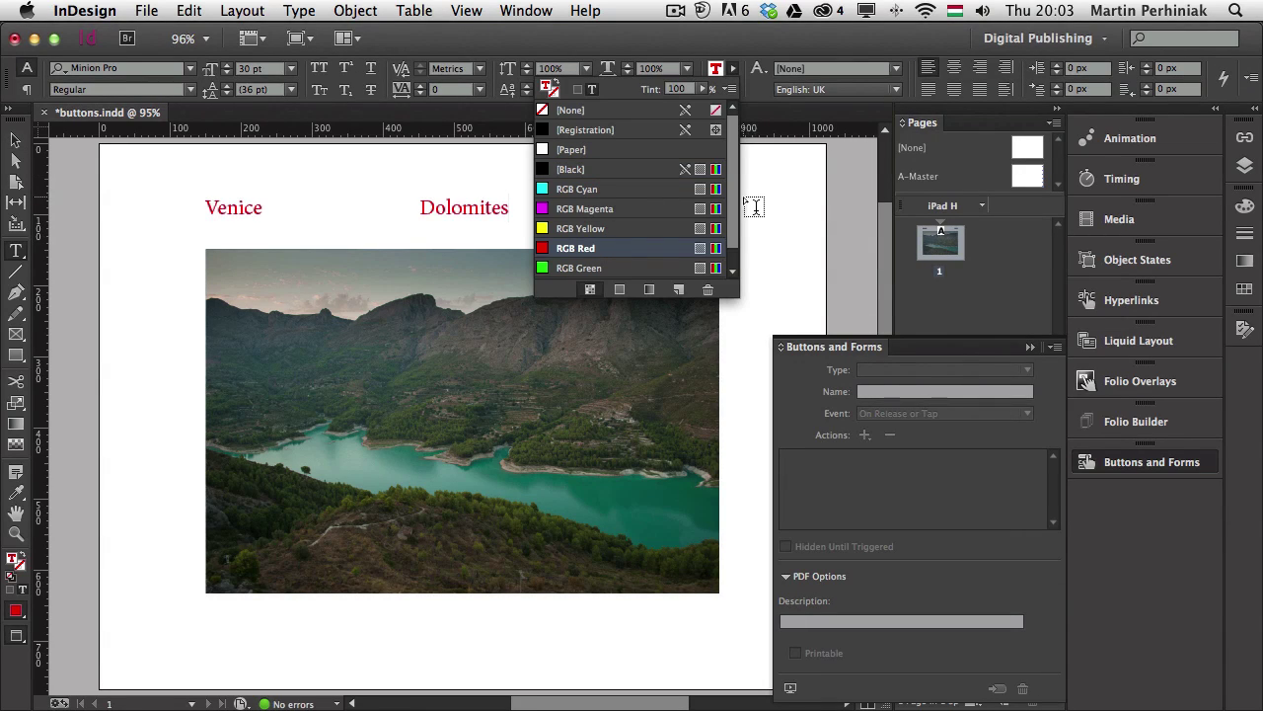
pyautogui.click(793, 217)
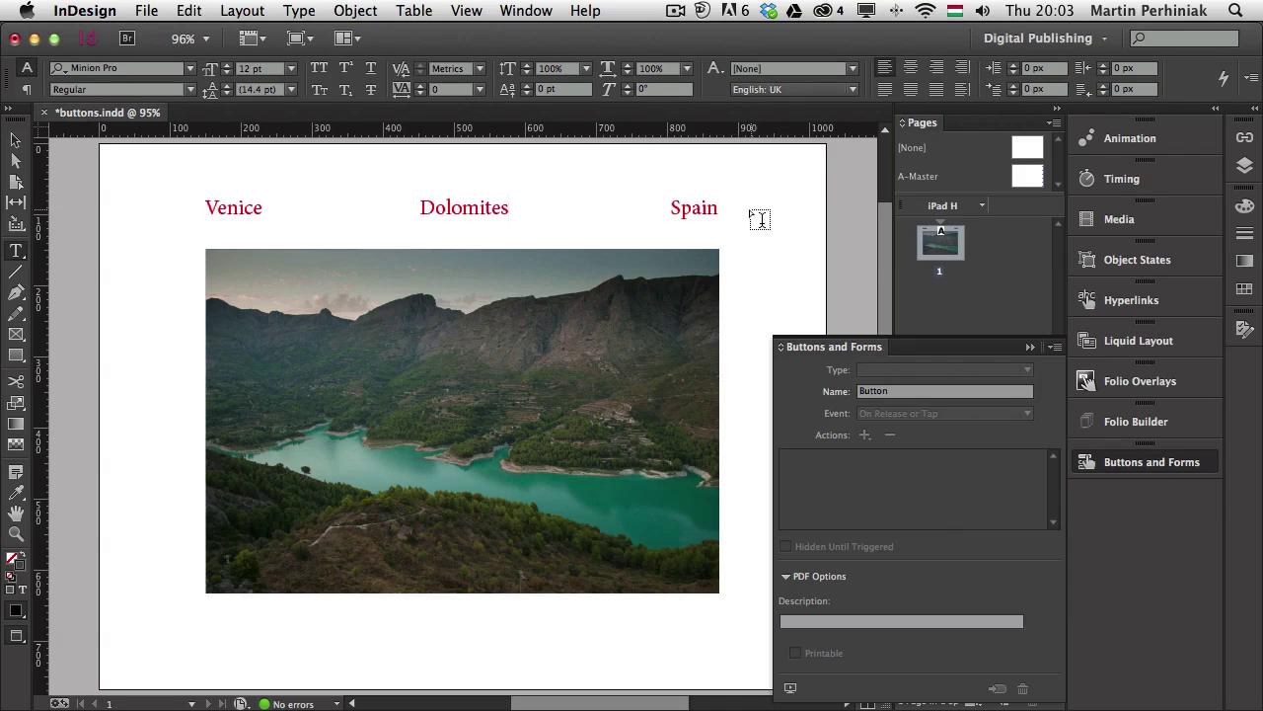
pyautogui.click(704, 203)
pyautogui.press('Escape')
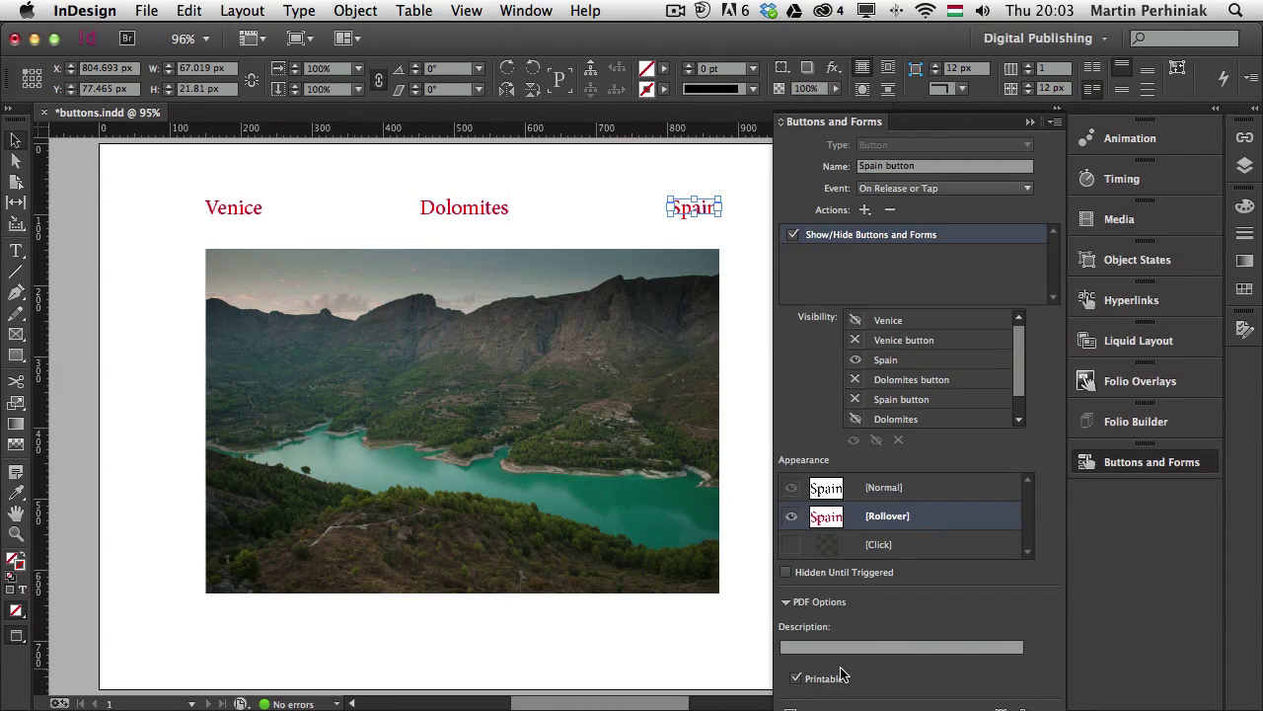
# Step: Open the page in SWF Preview, then enlarge and reposition the preview window to show the whole page
pyautogui.click(739, 471)
pyautogui.press('super+F12')
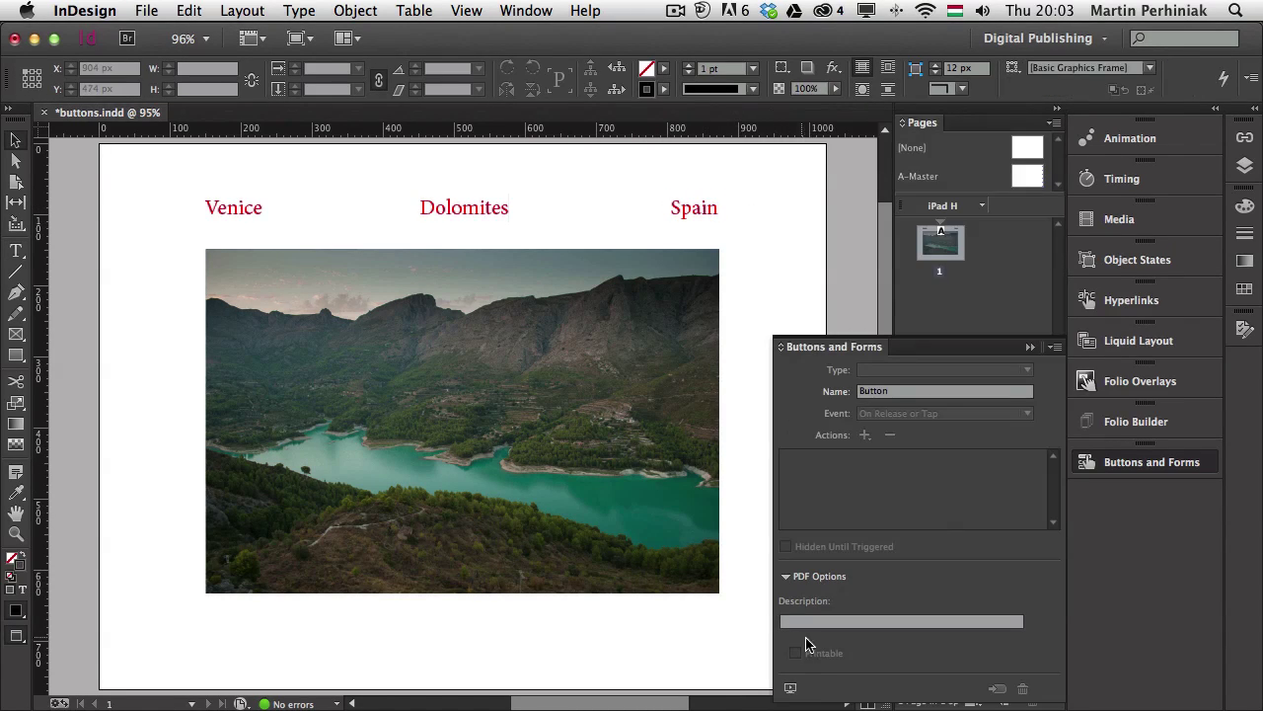
pyautogui.click(793, 690)
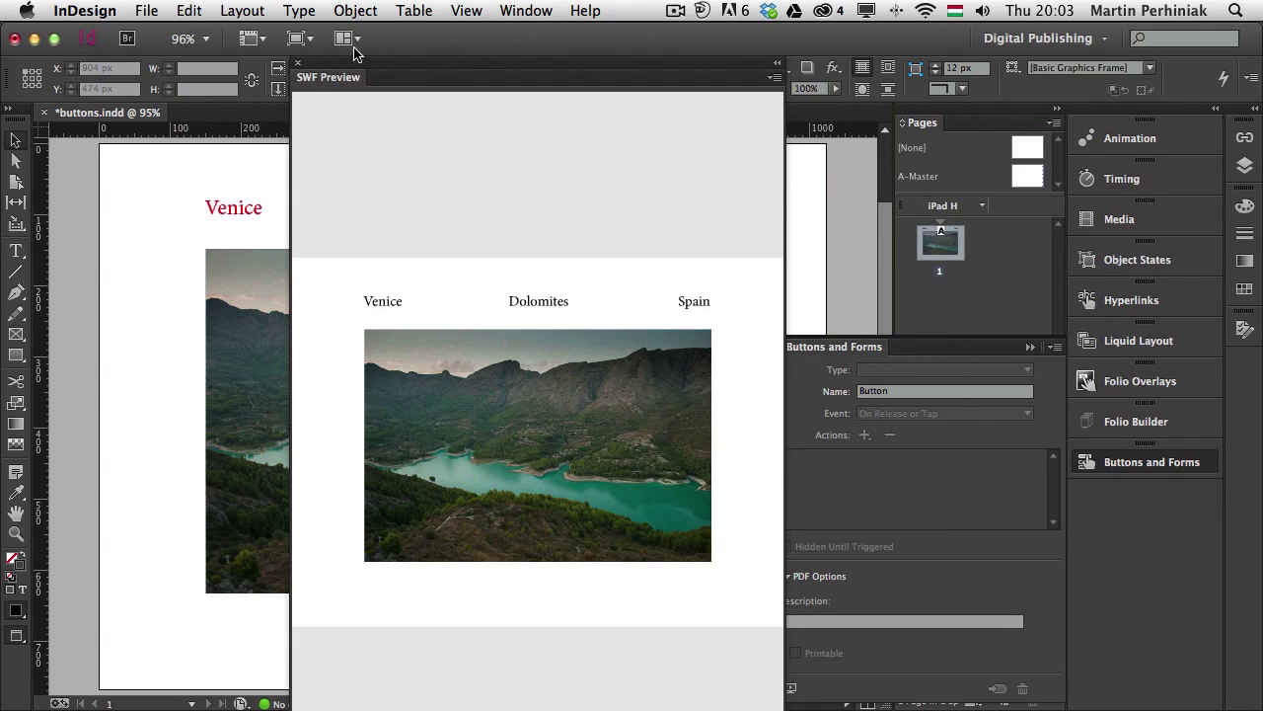
pyautogui.moveTo(785, 706); pyautogui.dragTo(1155, 656)
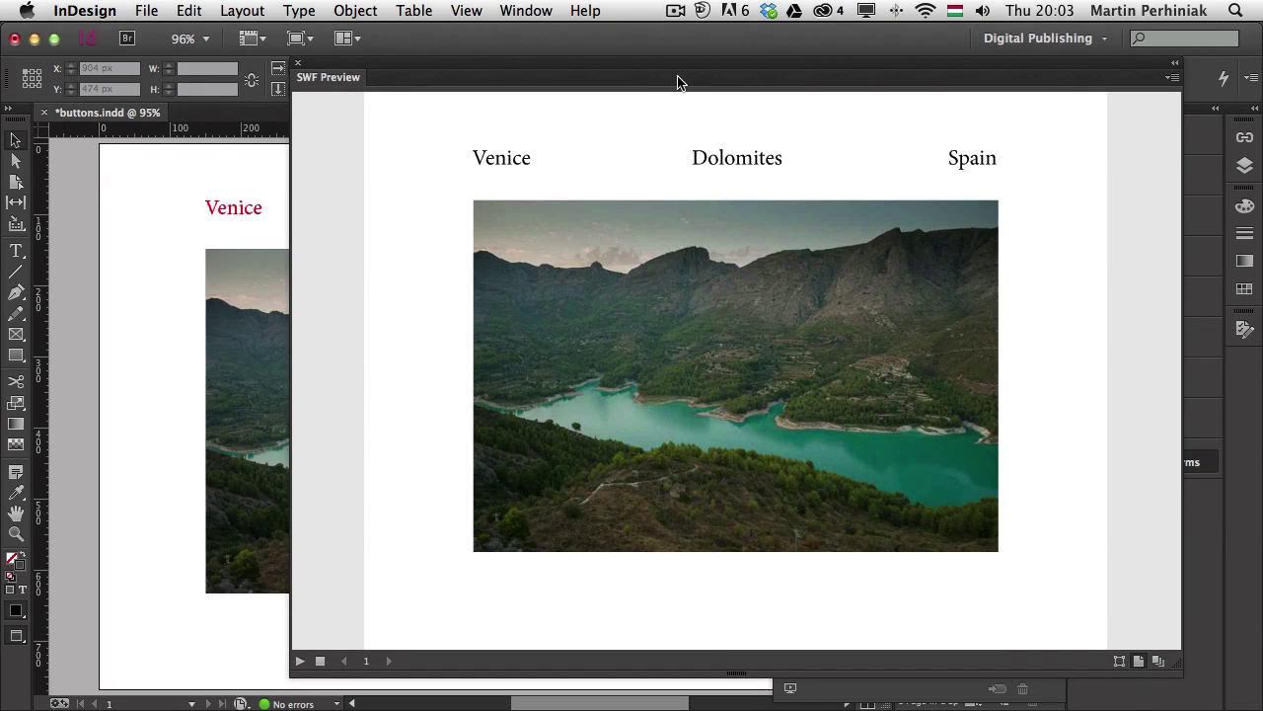
pyautogui.moveTo(677, 79); pyautogui.dragTo(486, 100)
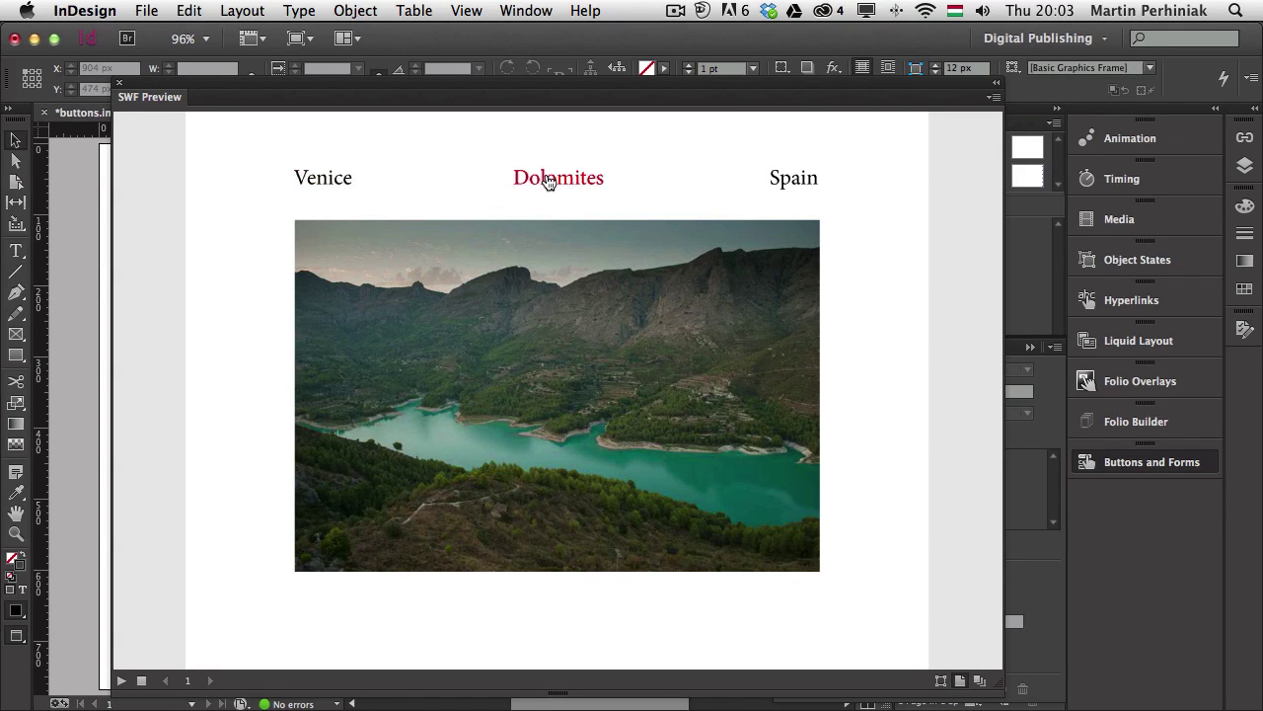
# Step: Test the rollovers and photo switching of the Venice, Dolomites and Spain buttons, and close the preview
pyautogui.click(324, 178)
pyautogui.click(597, 181)
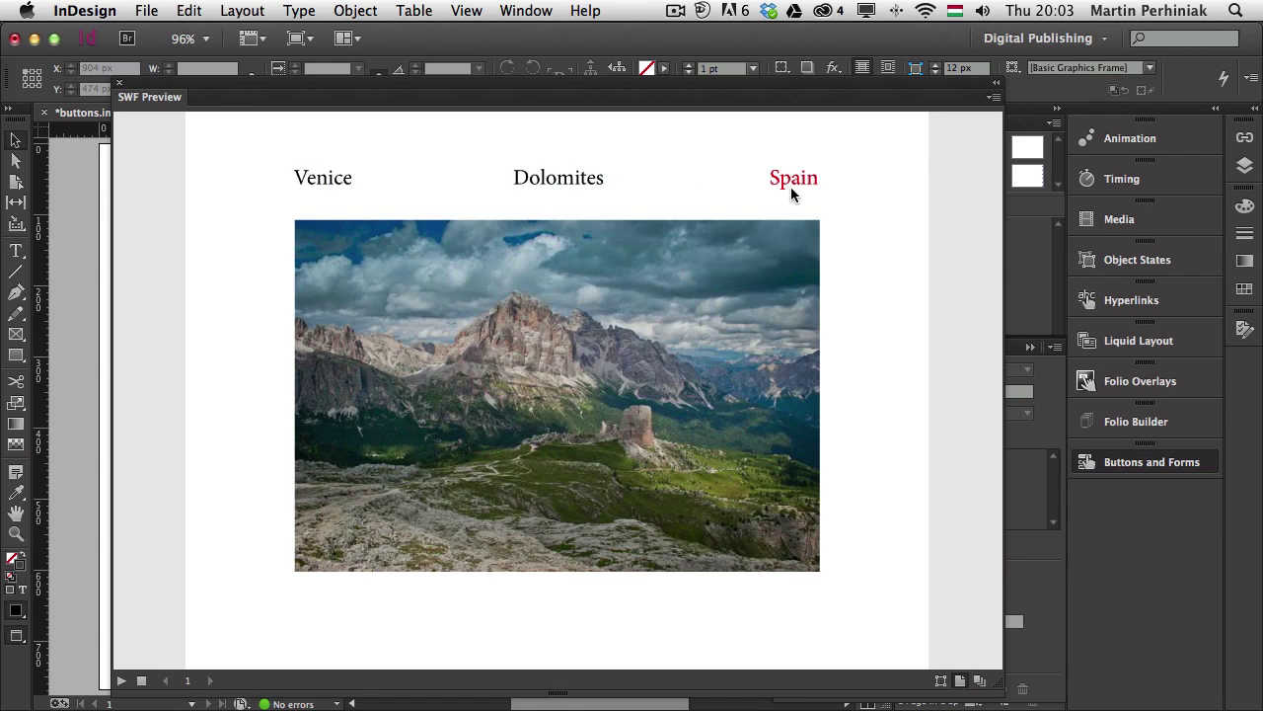
pyautogui.click(792, 186)
pyautogui.click(570, 182)
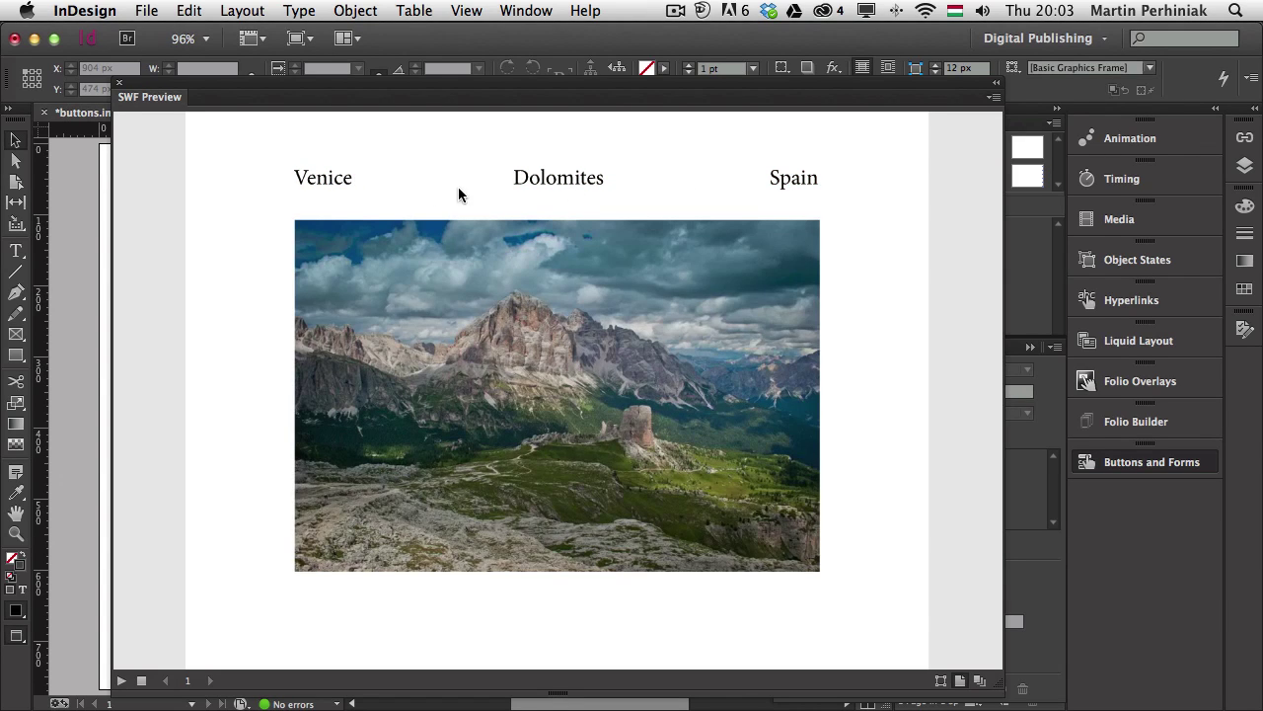
pyautogui.click(342, 188)
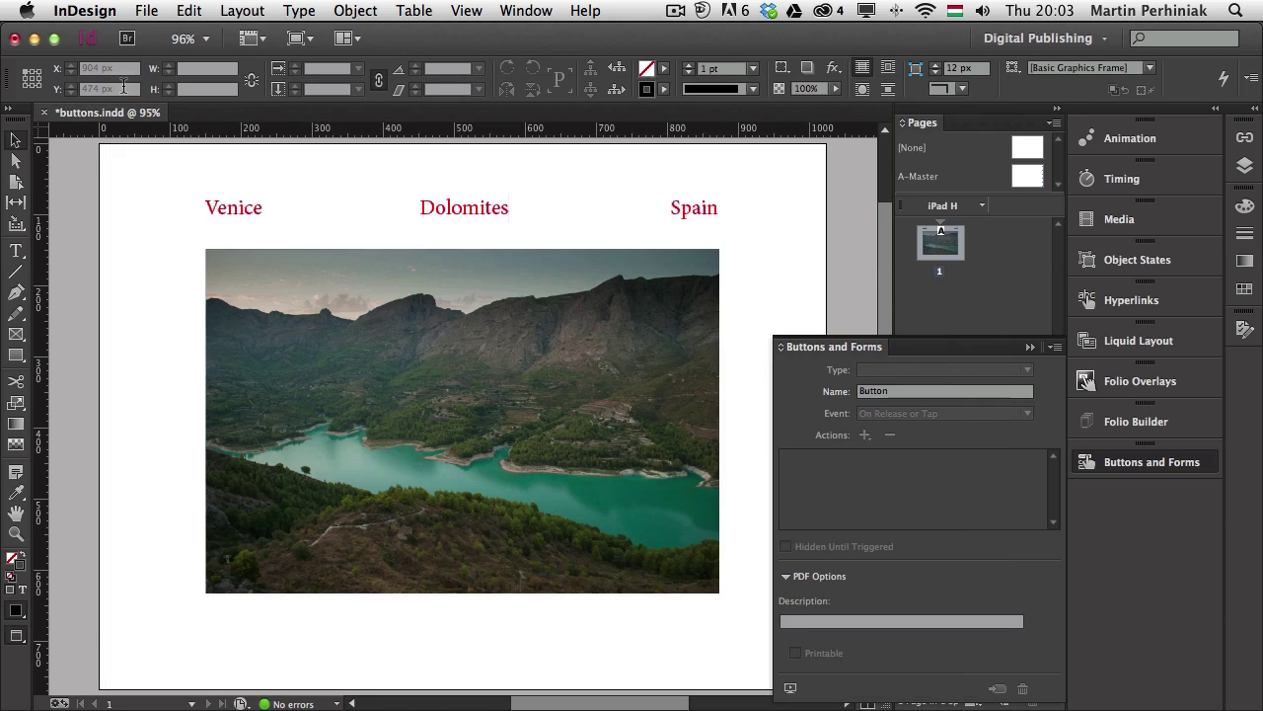
pyautogui.click(119, 83)
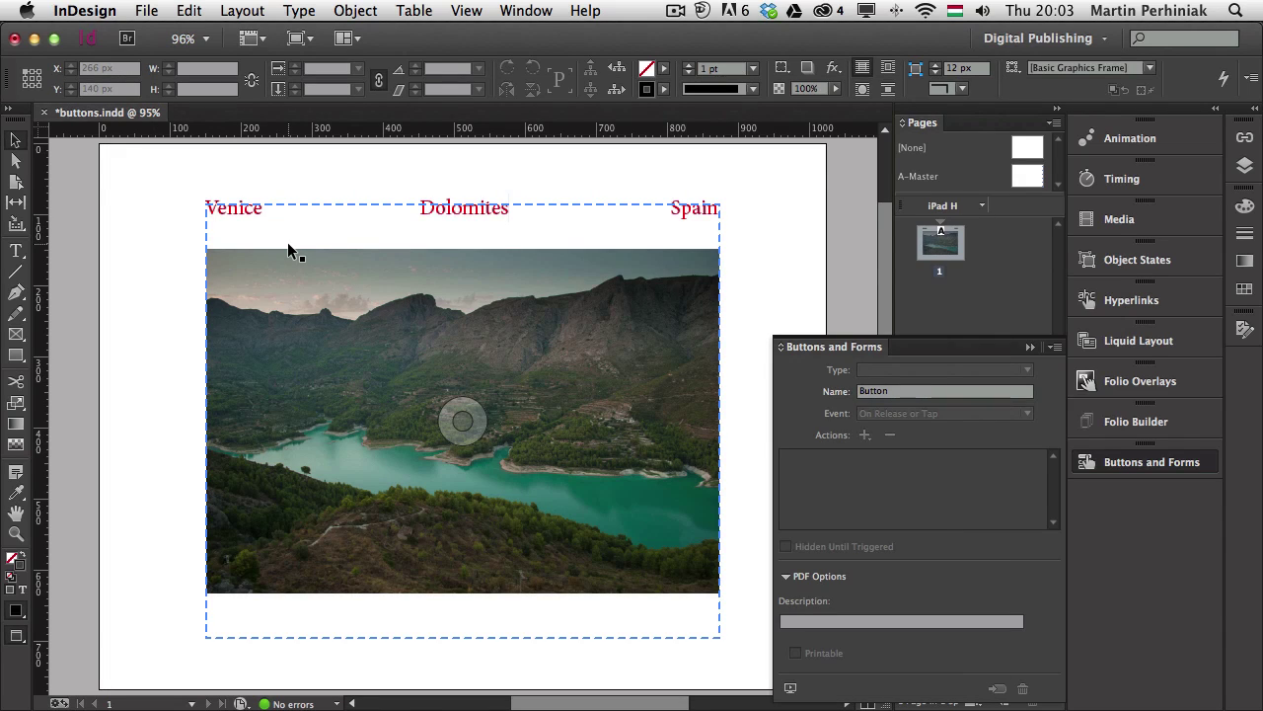
# Step: Add a text frame about 296 by 36 px just below the Spain photo, reading "Mountains and lake in Guadalest"
pyautogui.click(337, 304)
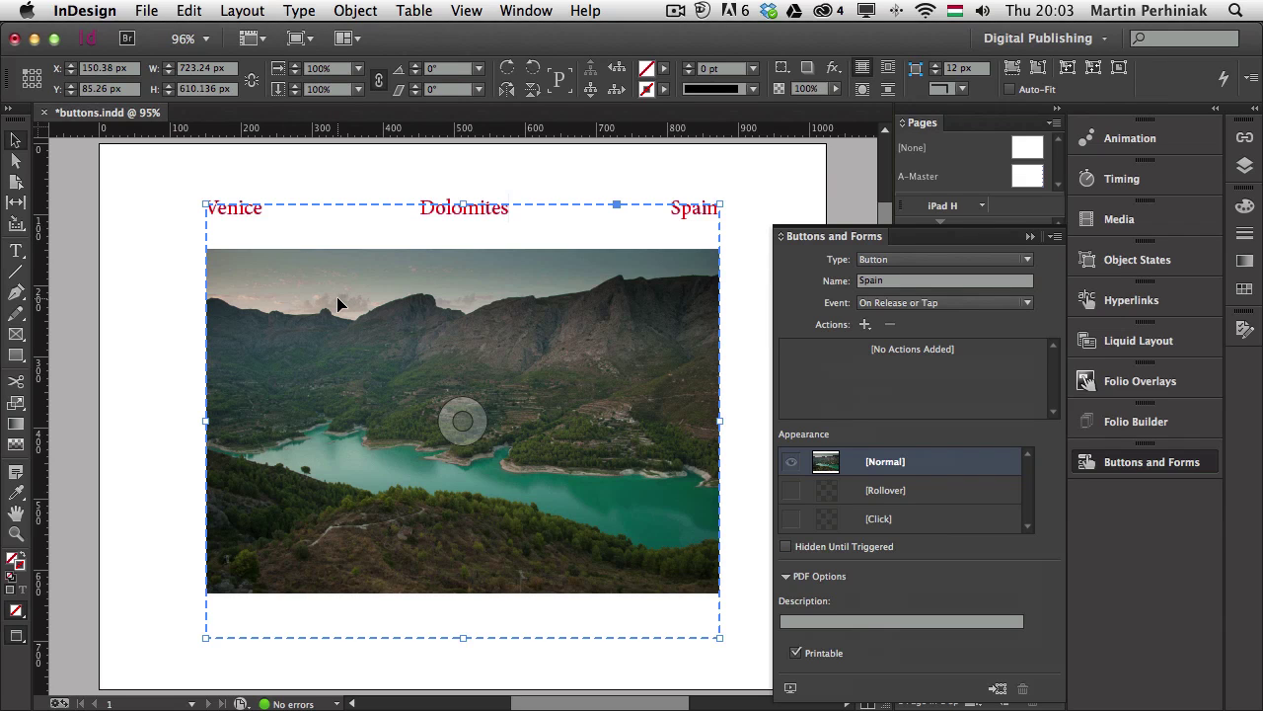
pyautogui.doubleClick(466, 321)
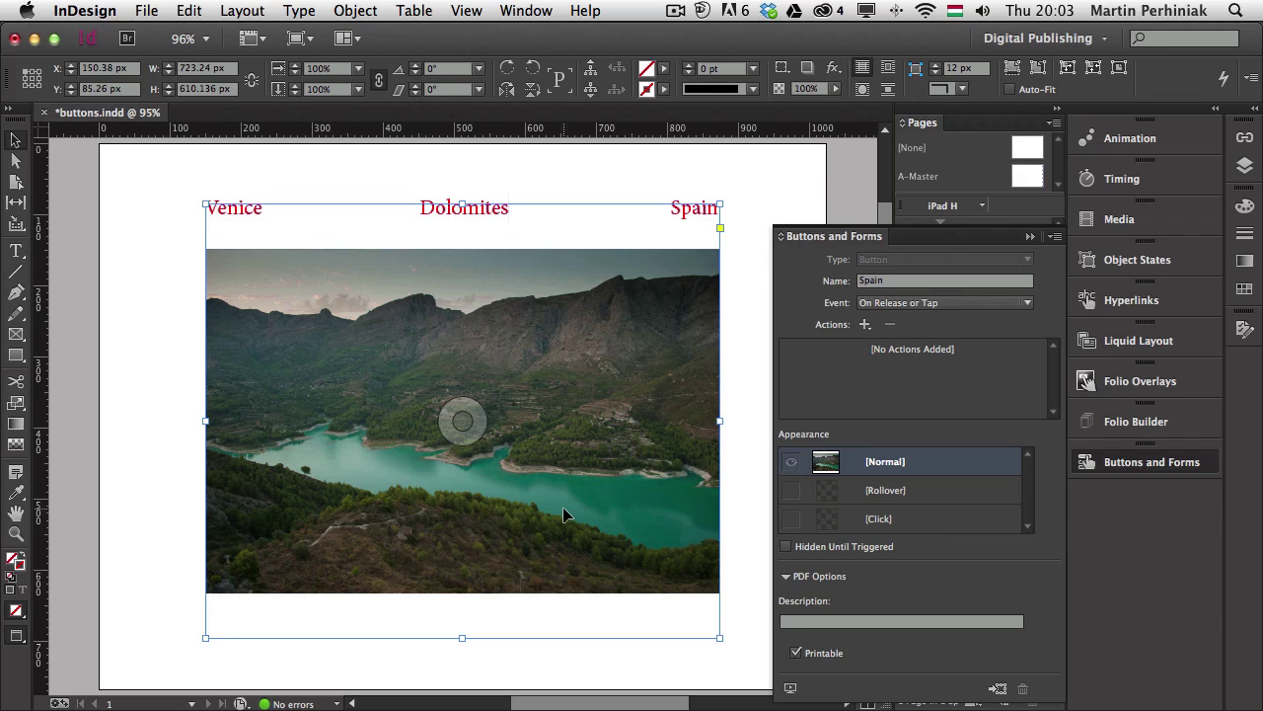
pyautogui.press('t')
pyautogui.moveTo(366, 603); pyautogui.dragTo(538, 632)
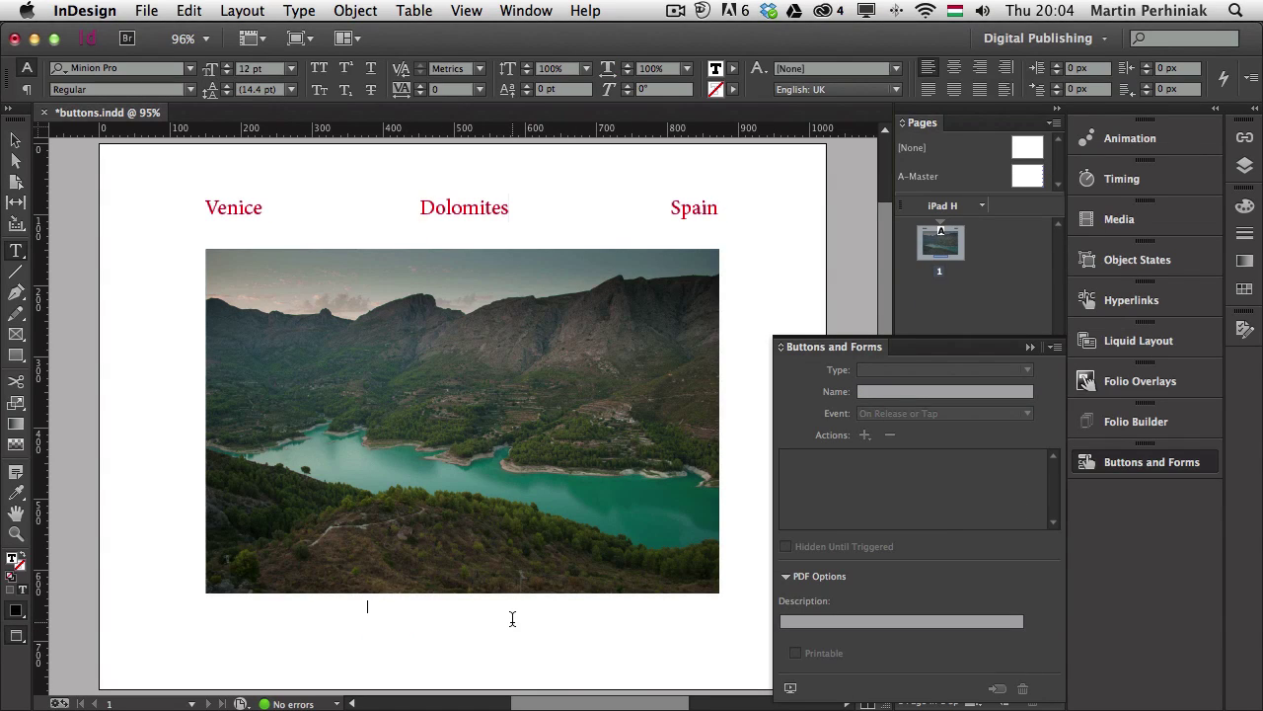
pyautogui.write('Guadalest')
pyautogui.press('Escape')
pyautogui.press('super+shift+a')
pyautogui.write('Mountains')
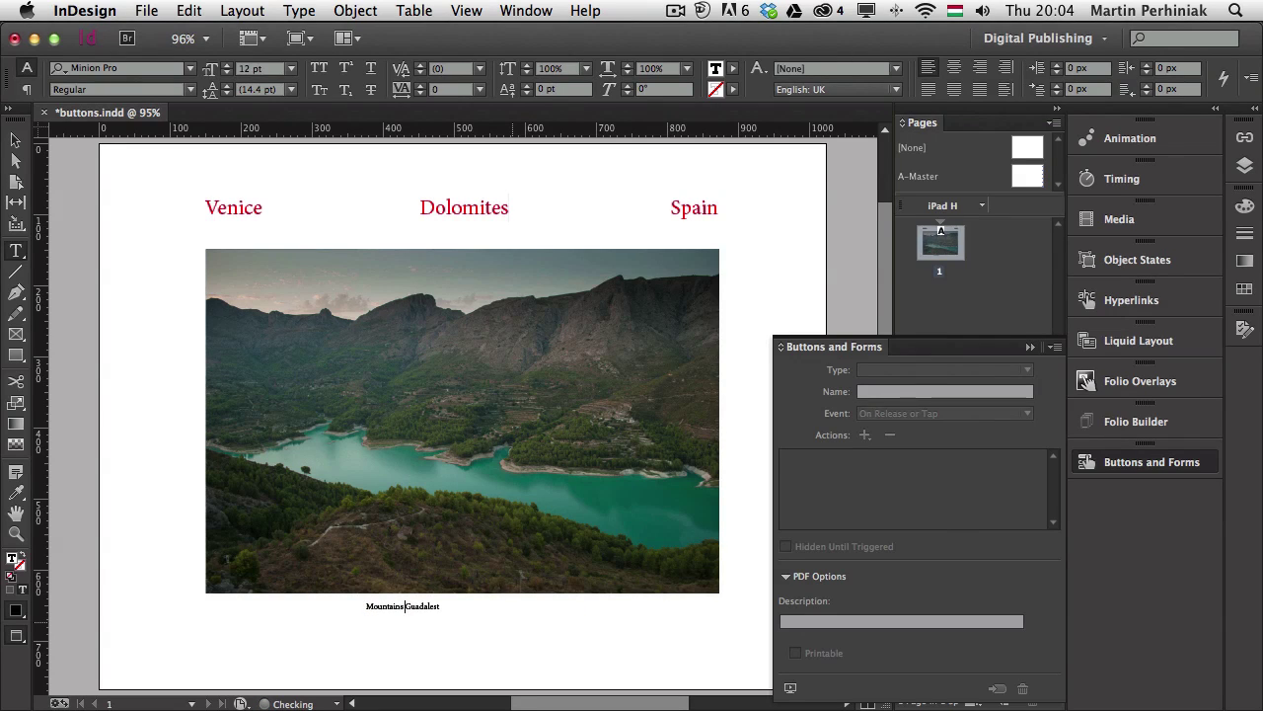
pyautogui.write(' and lake in')
# Step: Enlarge the caption text to 18 pt, fit its frame to the text, and deselect it
pyautogui.press('super+a')
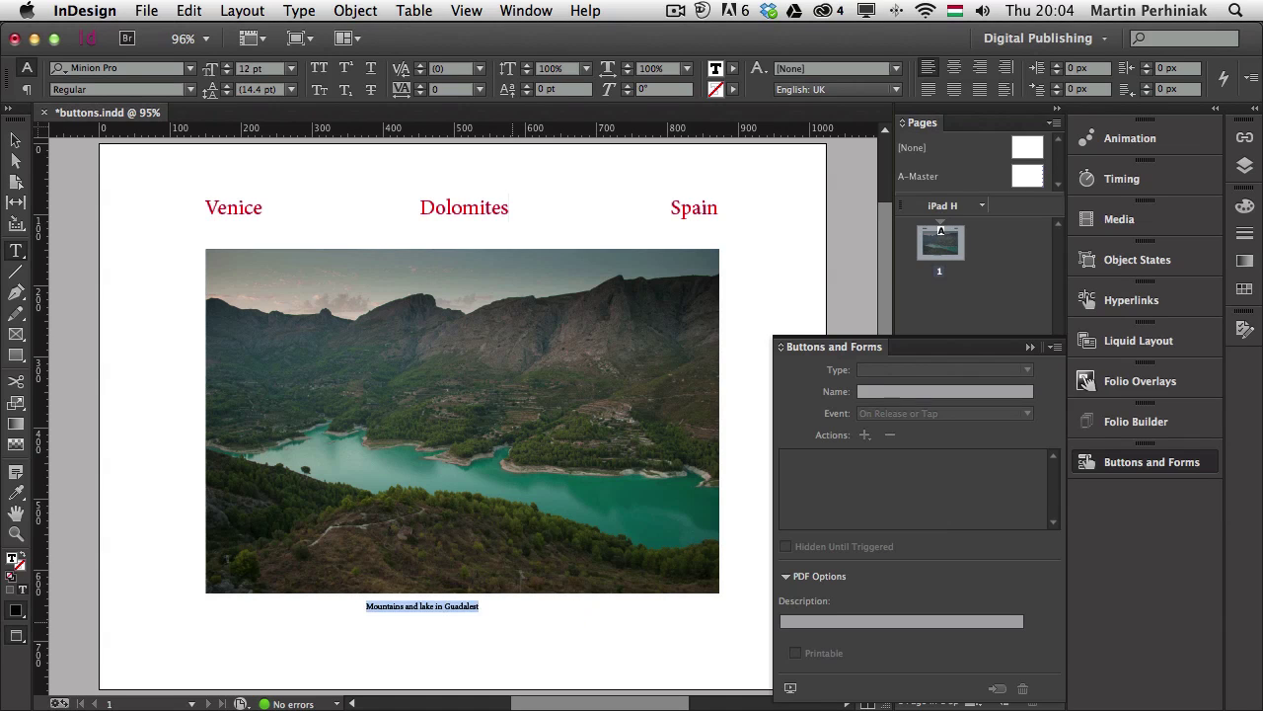
pyautogui.press('super+shift+period')
pyautogui.press('super+shift+period')
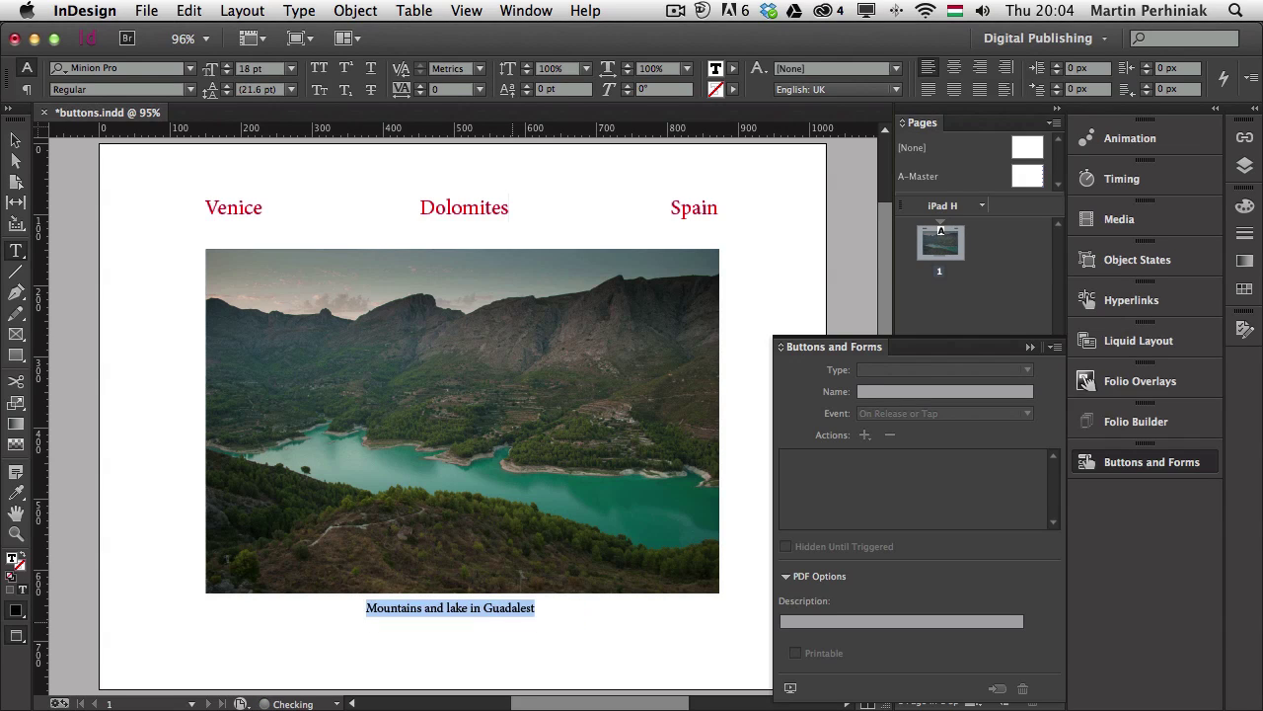
pyautogui.press('Escape')
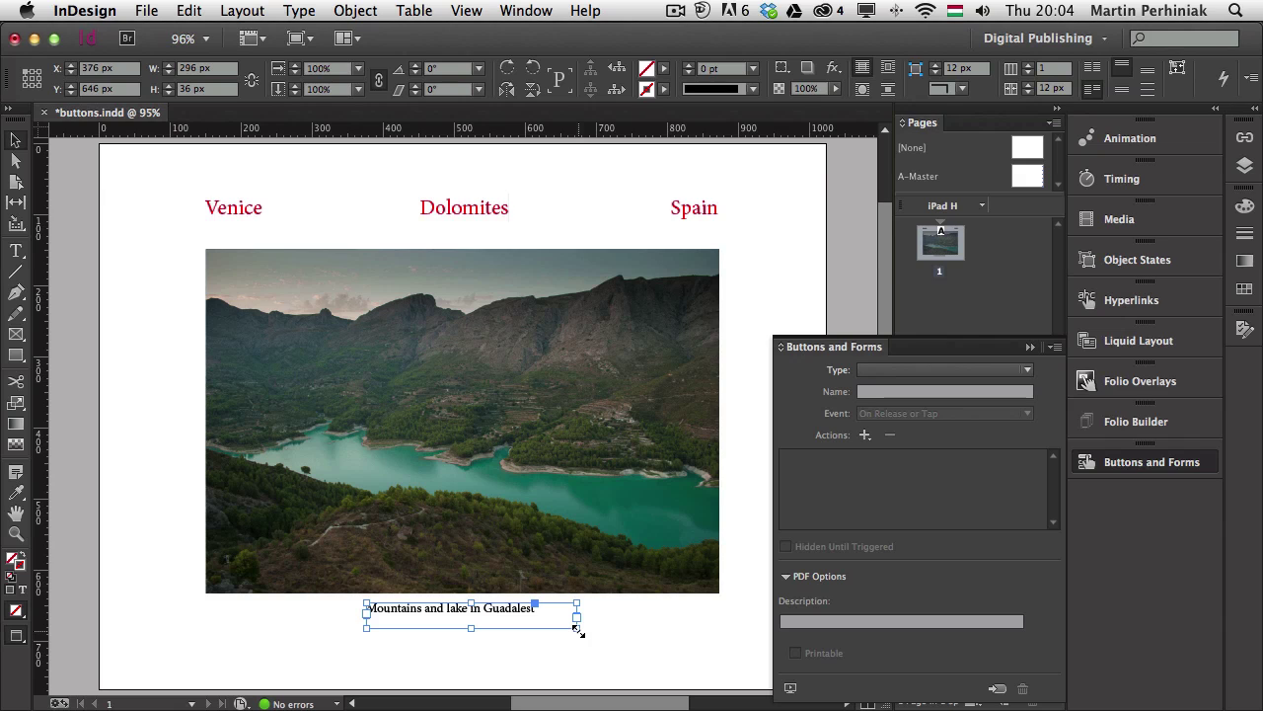
pyautogui.doubleClick(580, 630)
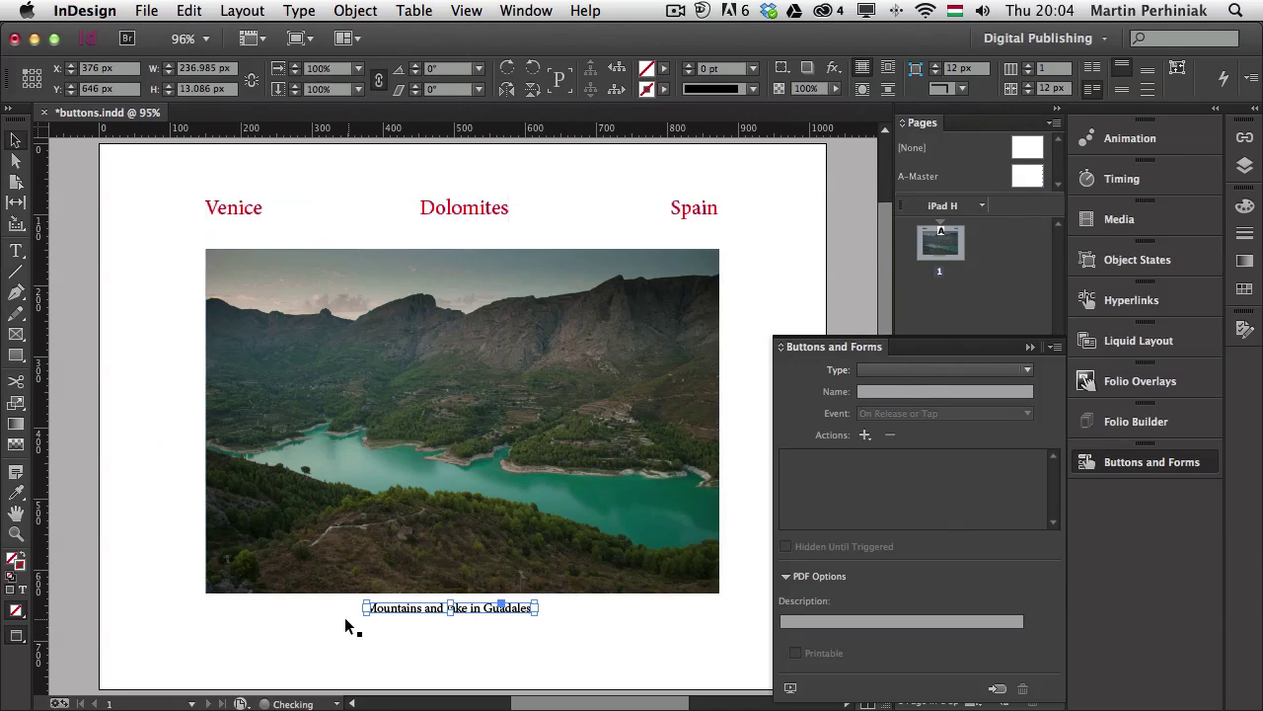
pyautogui.click(142, 442)
# Step: Cut the caption frame and paste it into the Spain photo button's frame
pyautogui.click(389, 427)
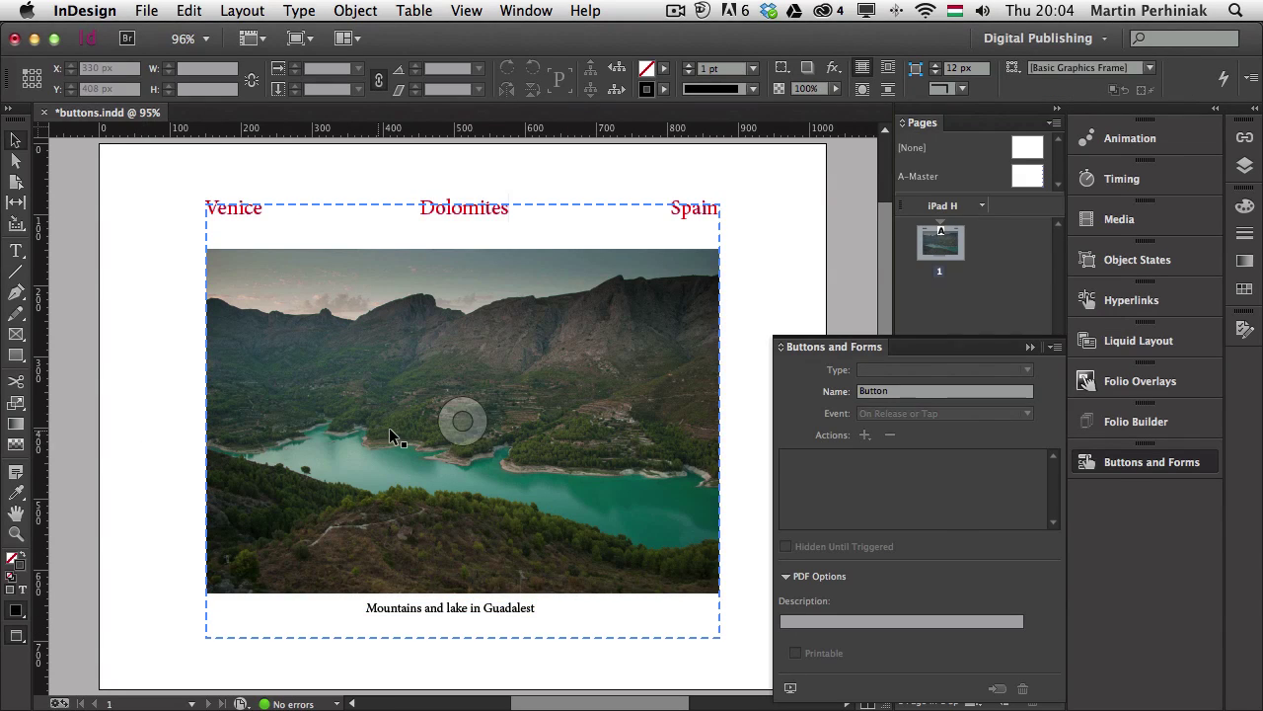
pyautogui.doubleClick(452, 609)
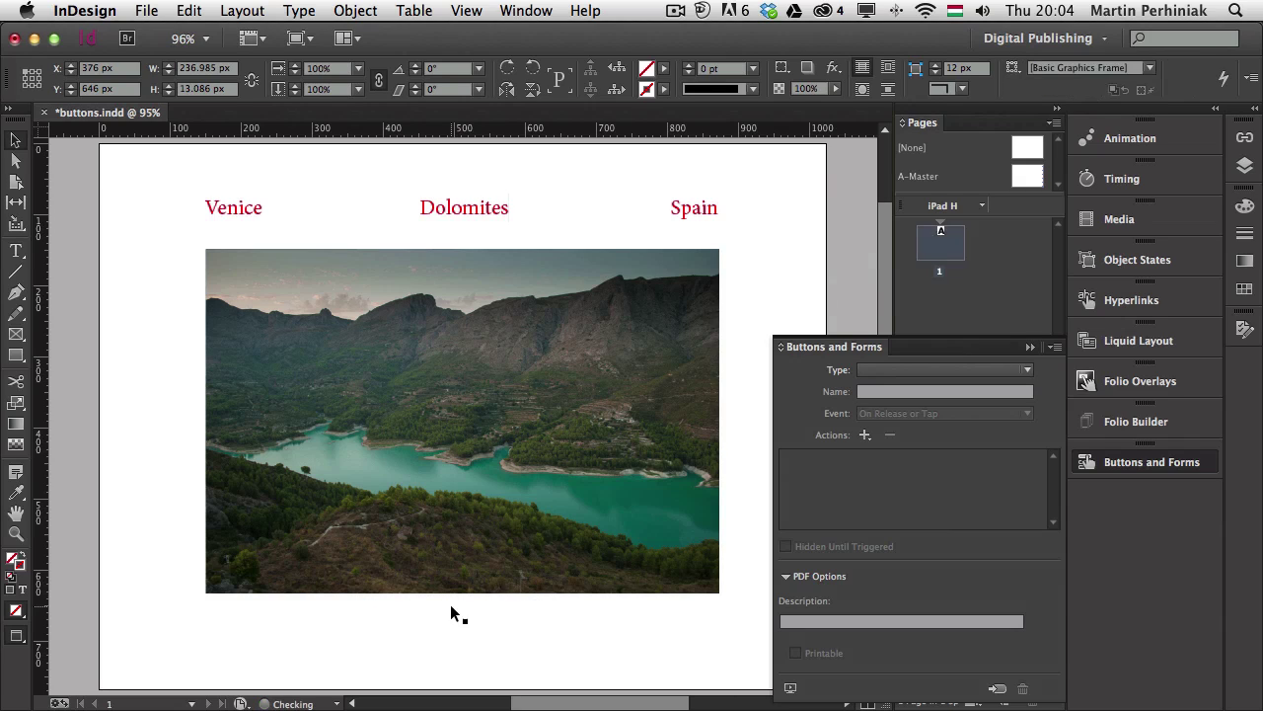
pyautogui.click(464, 420)
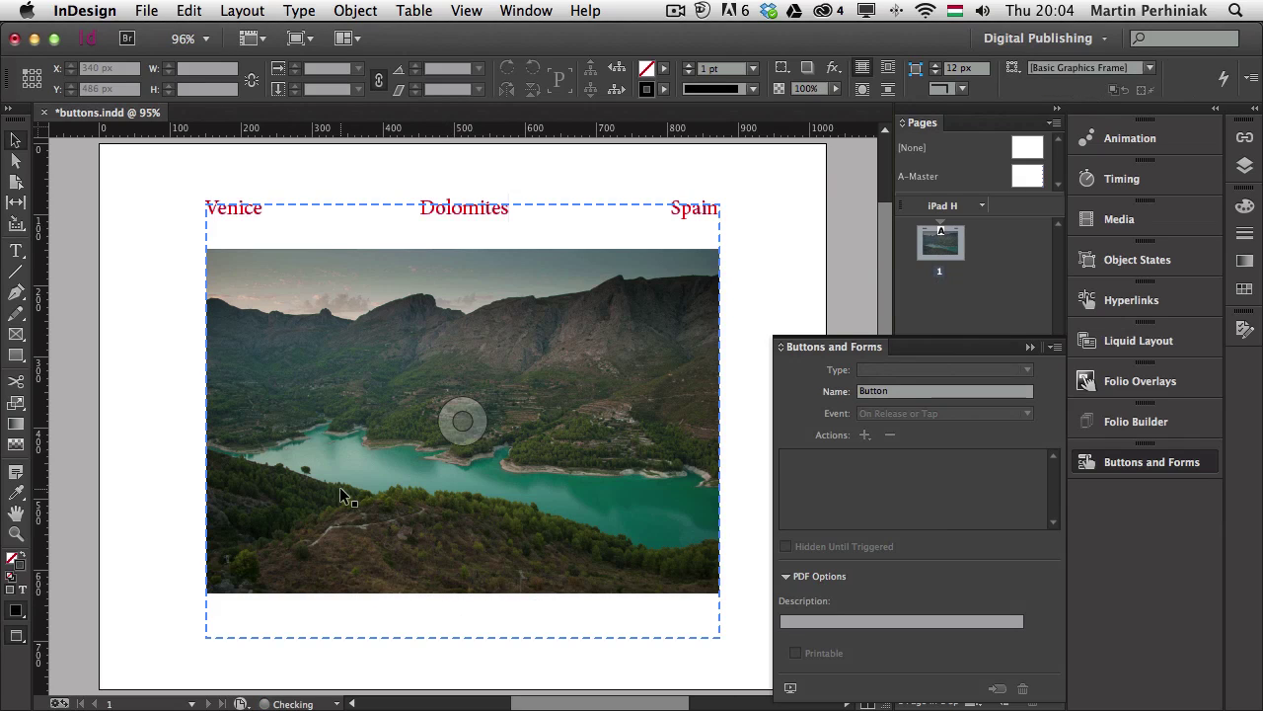
pyautogui.click(194, 11)
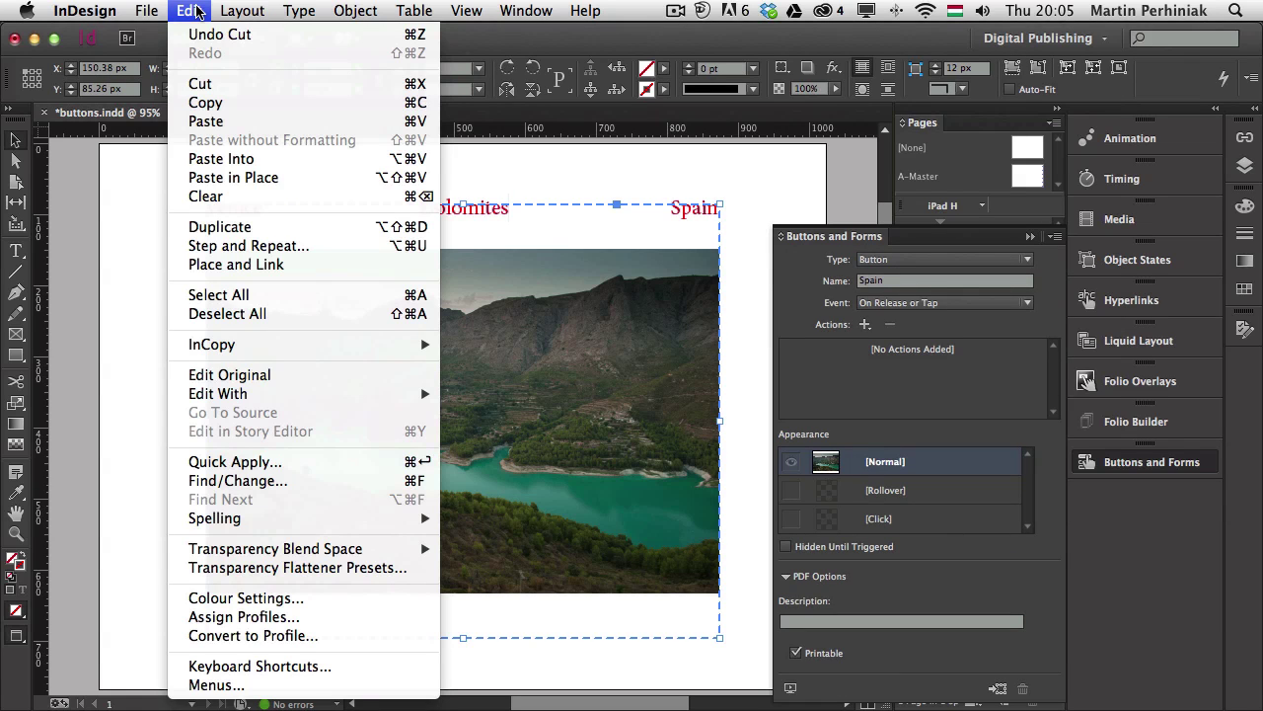
pyautogui.click(239, 160)
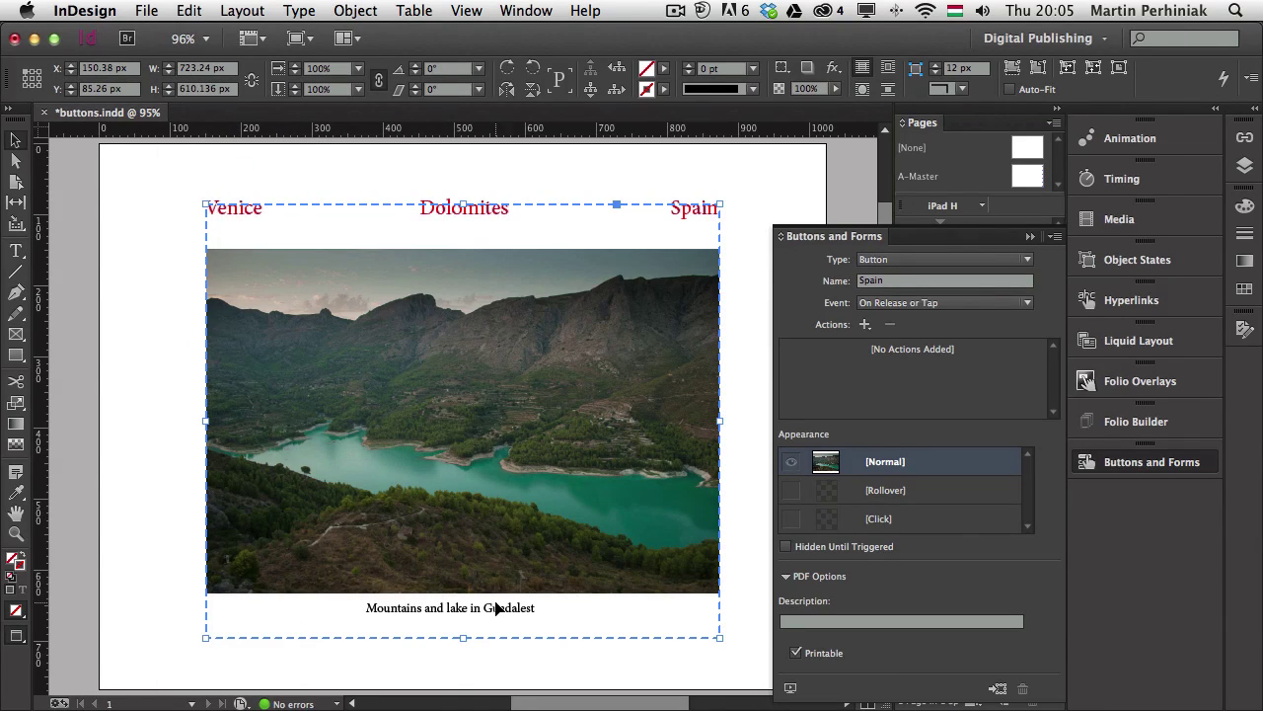
# Step: Select the caption nested inside the Spain button and nudge it right and down to about X 390 px, Y 653 px
pyautogui.doubleClick(482, 610)
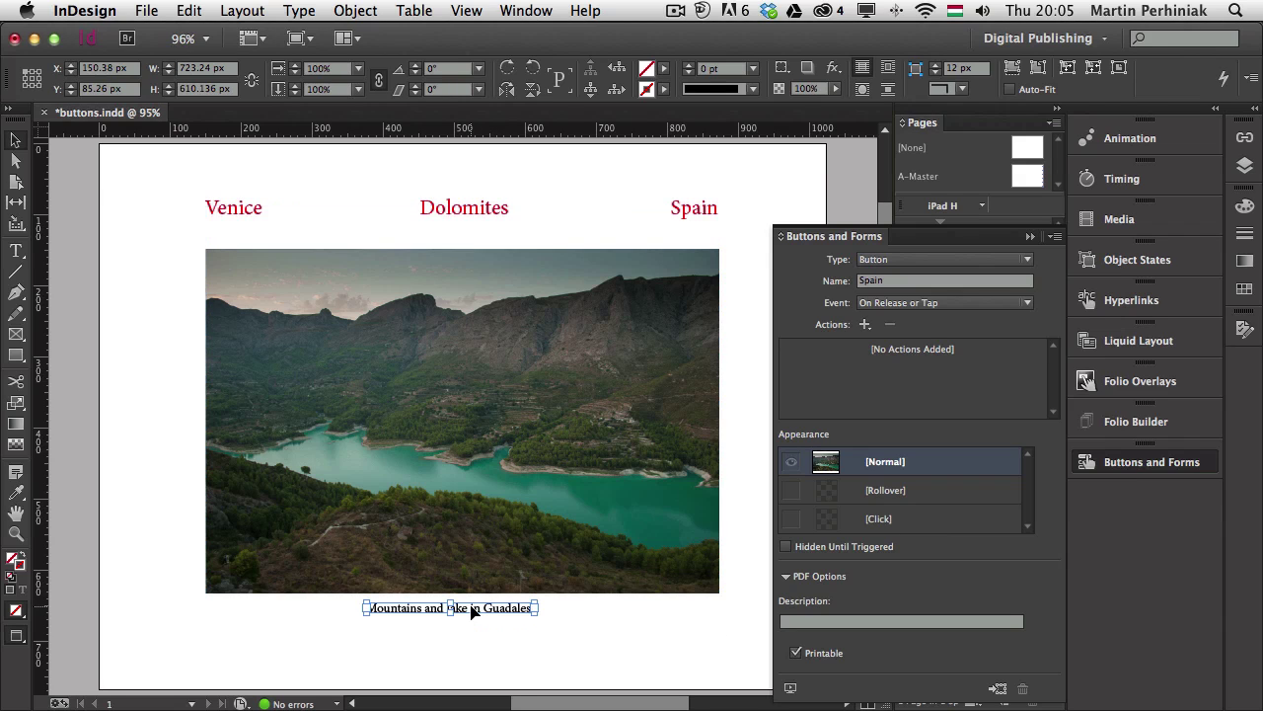
pyautogui.click(485, 533)
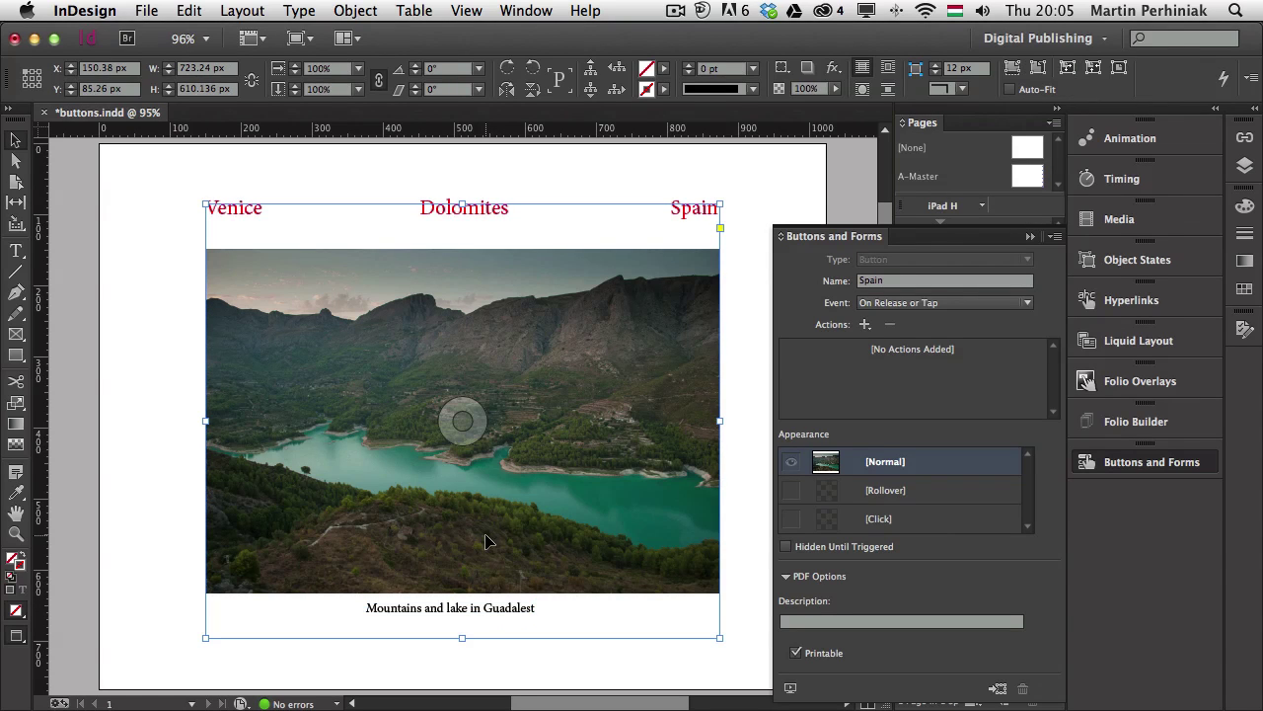
pyautogui.doubleClick(497, 610)
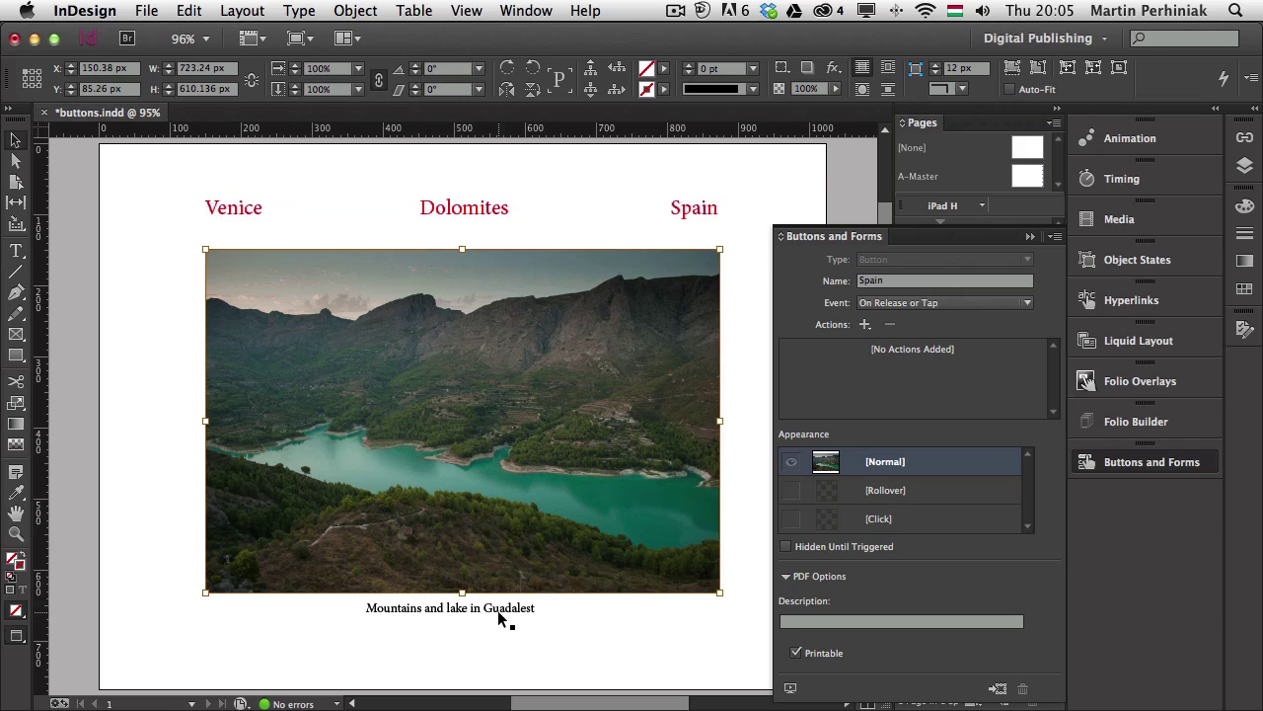
pyautogui.press('Right')
pyautogui.press('Right')
pyautogui.press('Down')
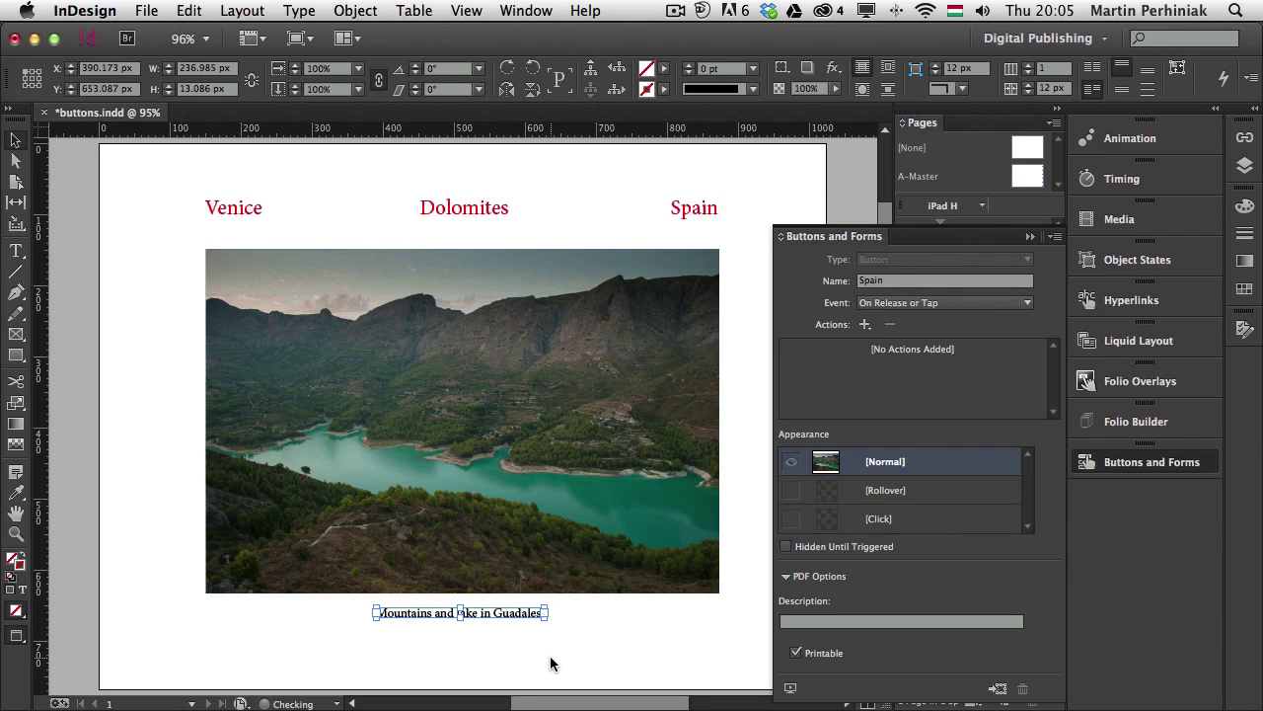
pyautogui.click(549, 656)
pyautogui.click(495, 612)
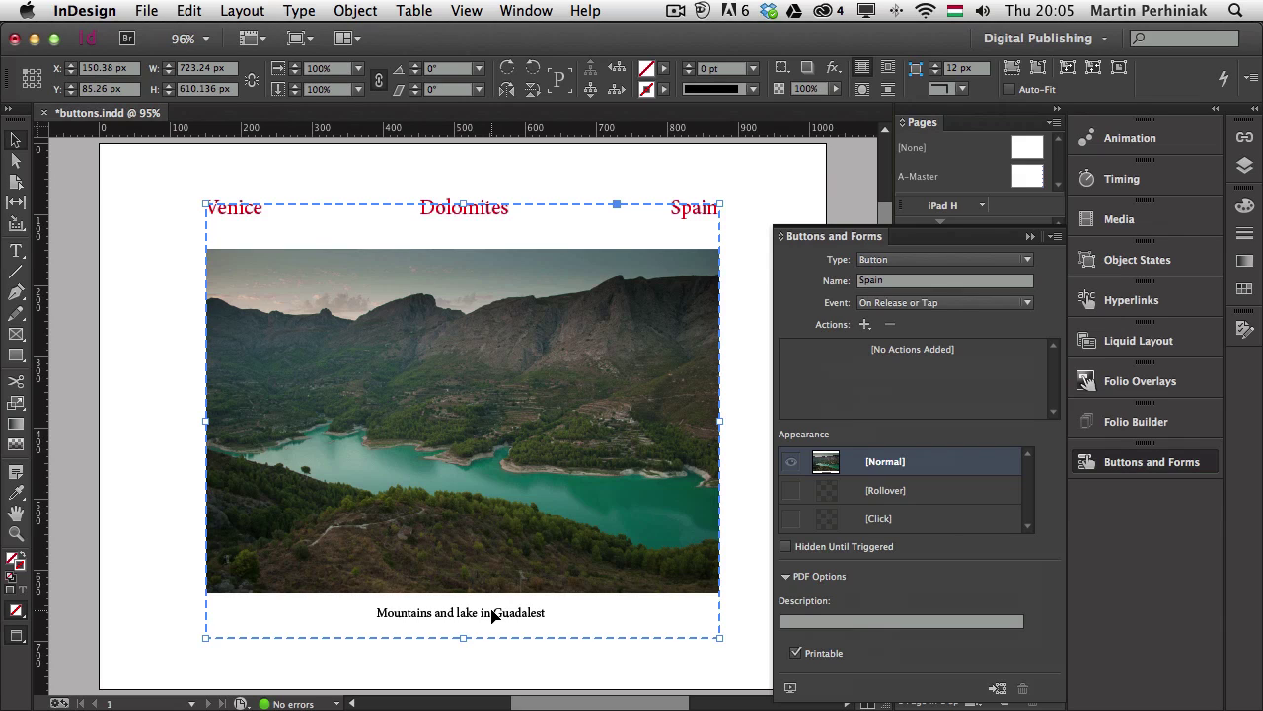
# Step: Preview the page in SWF Preview and test whether the caption shows and hides with the Spain photo using the three text buttons
pyautogui.click(790, 688)
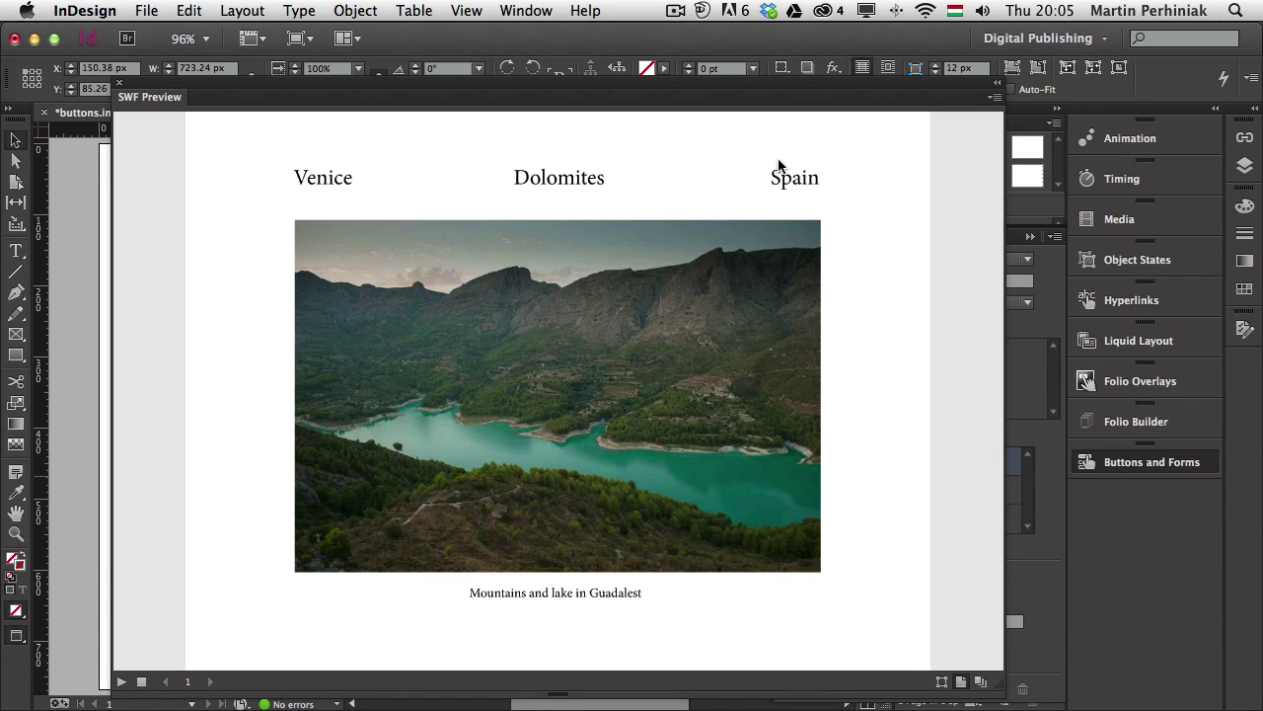
pyautogui.click(552, 177)
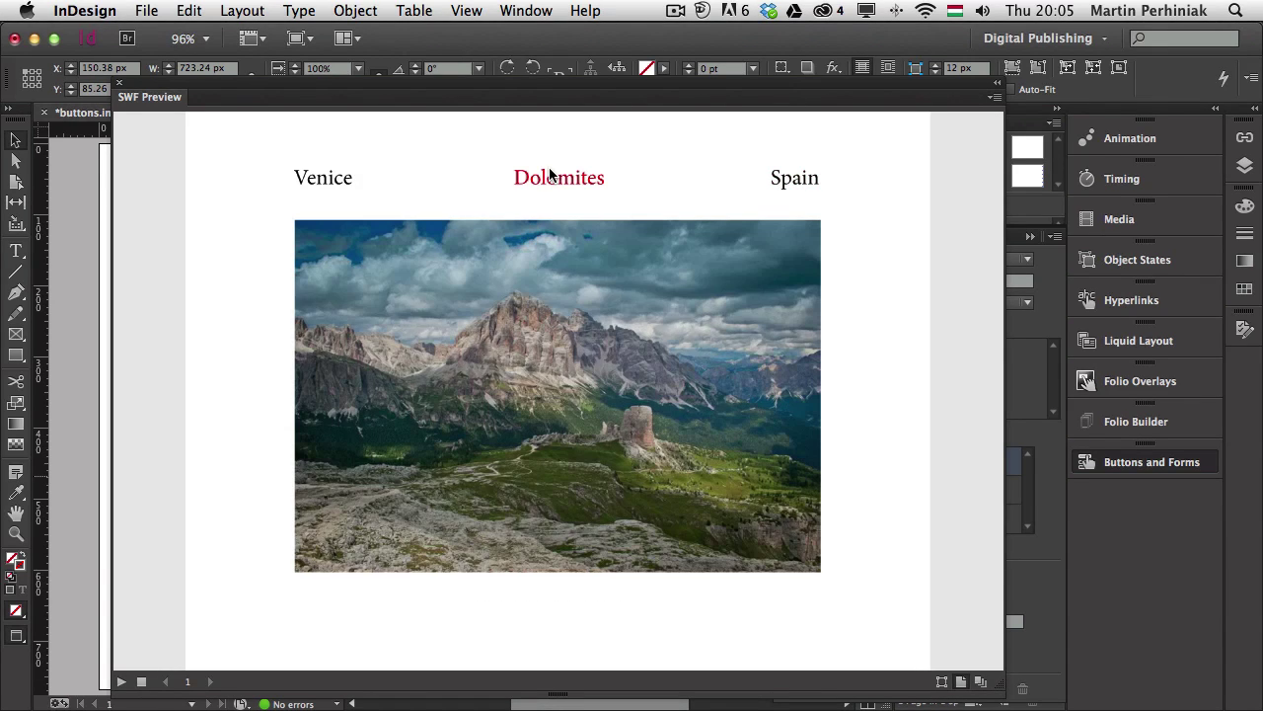
pyautogui.click(782, 179)
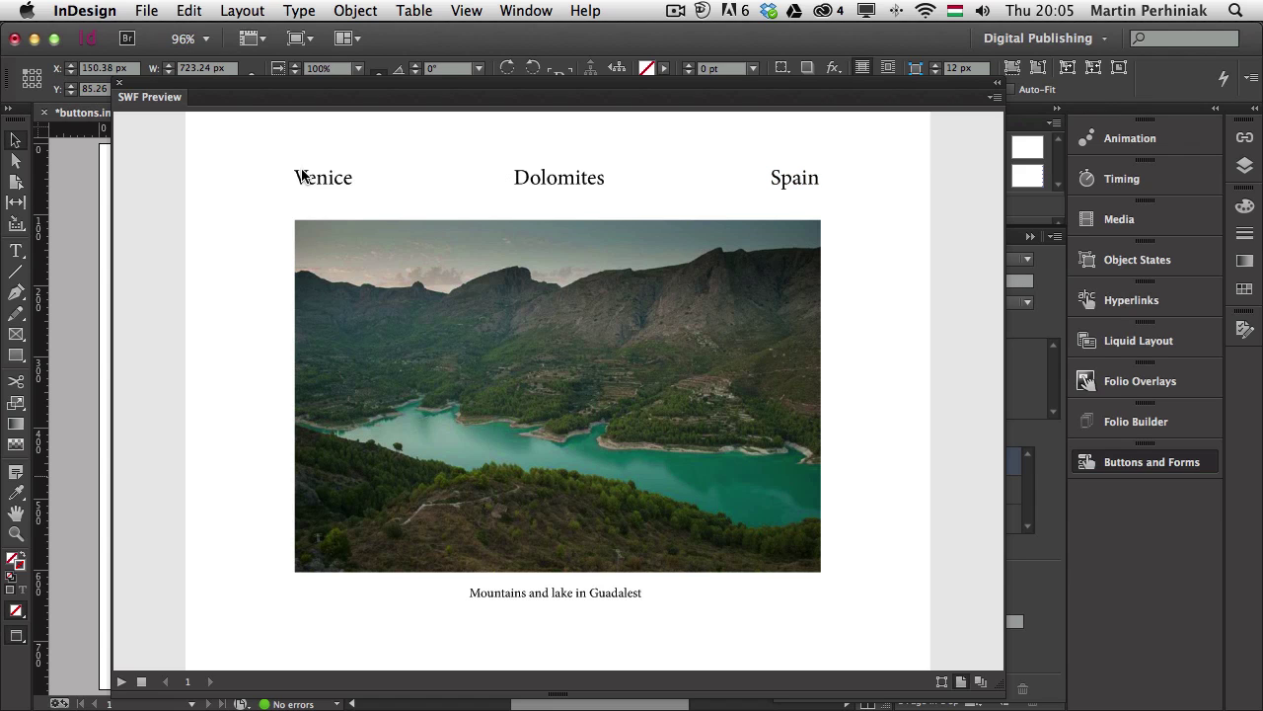
pyautogui.click(335, 178)
pyautogui.click(542, 182)
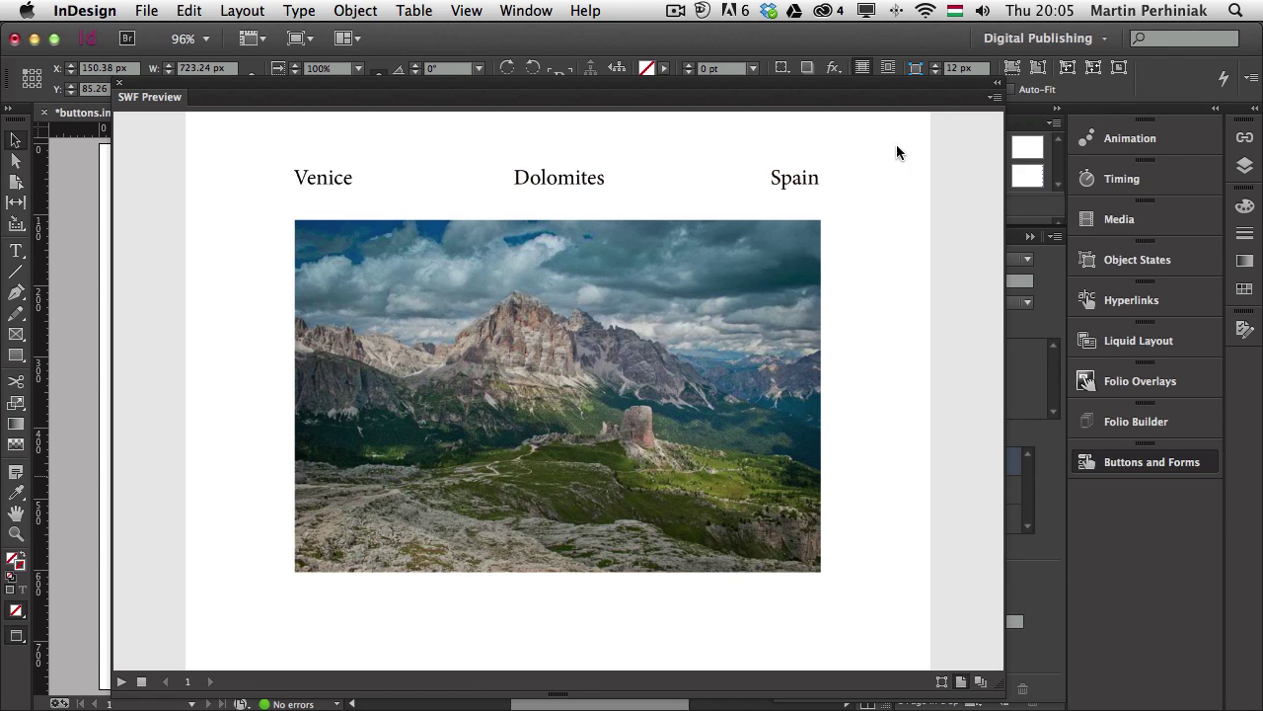
pyautogui.click(788, 180)
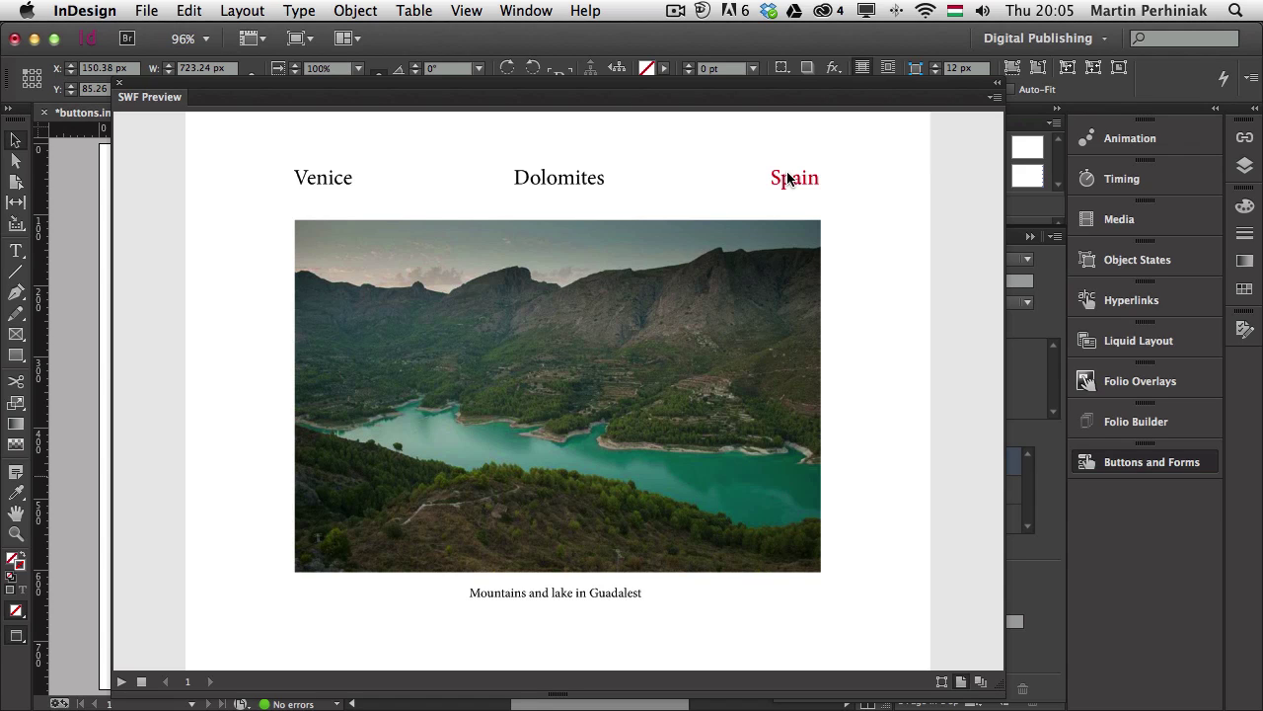